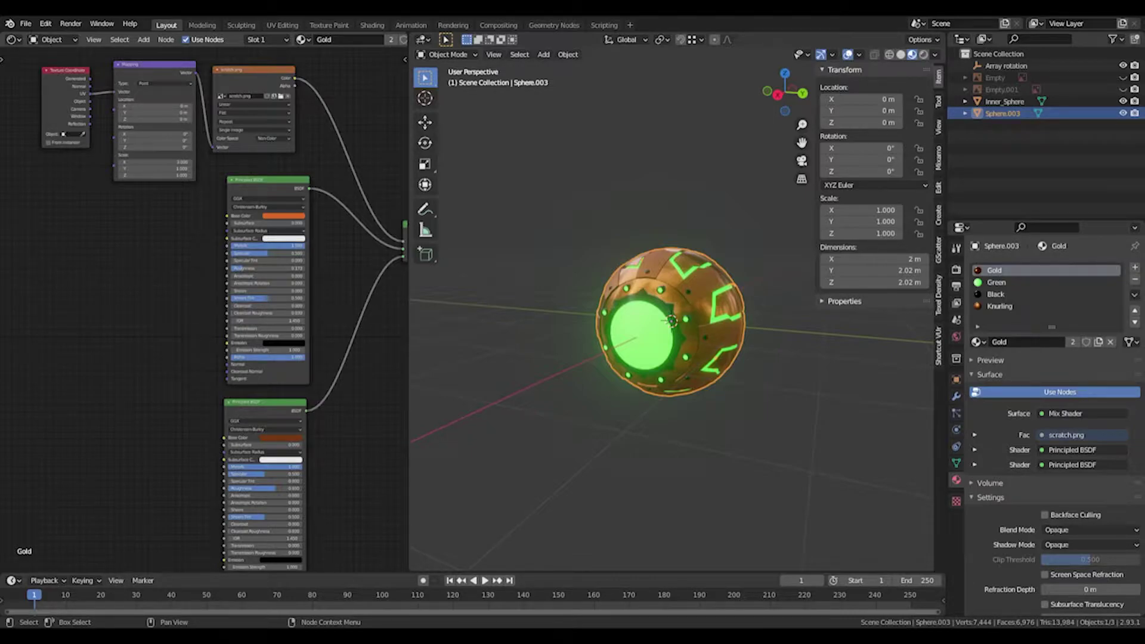
Move Inner_Sphere and Sphere.003 together up about 1.05 m along the Z axis
middle_click_drag(593, 395, 575, 405)
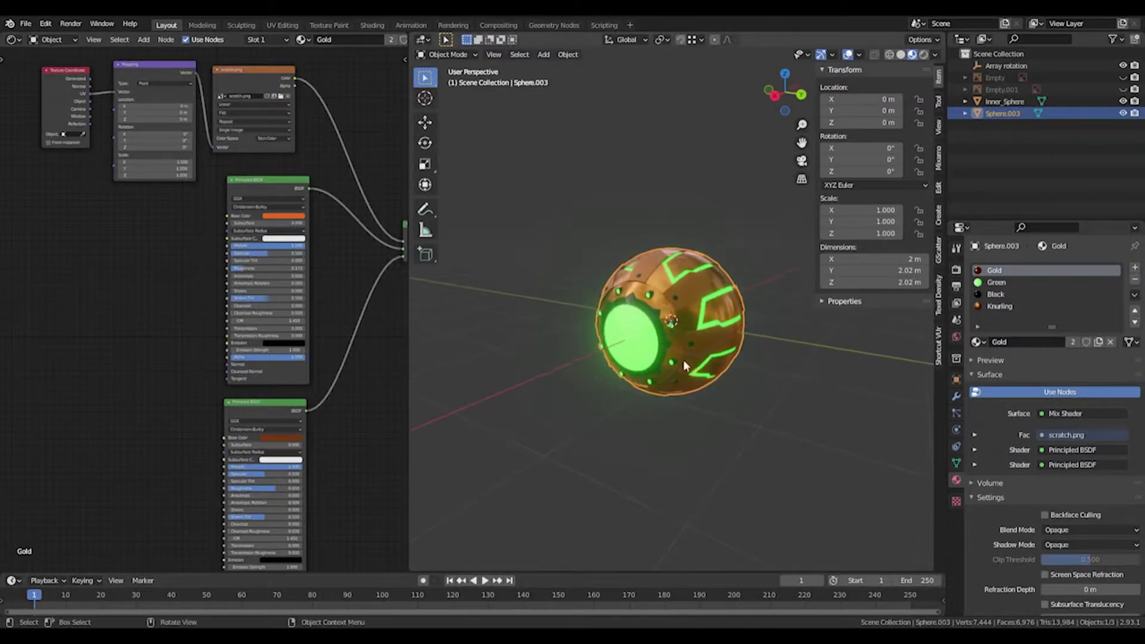
mouse_move(682, 360)
middle_mouse_down()
mouse_move(681, 348)
mouse_move(704, 365)
middle_mouse_up()
left_click(1004, 102, "ctrl")
key("g")
key("z")
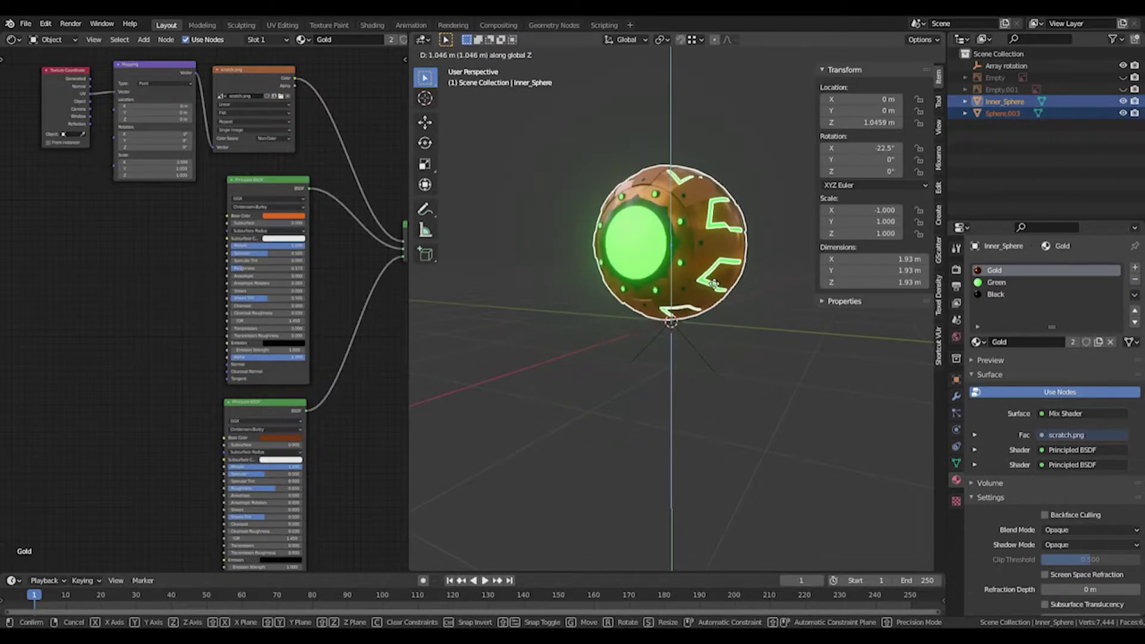
left_click(712, 290)
middle_click_drag(712, 289, 670, 331)
Add a plane at the origin beneath the sphere and scale it up uniformly by about 7
key("shift+a")
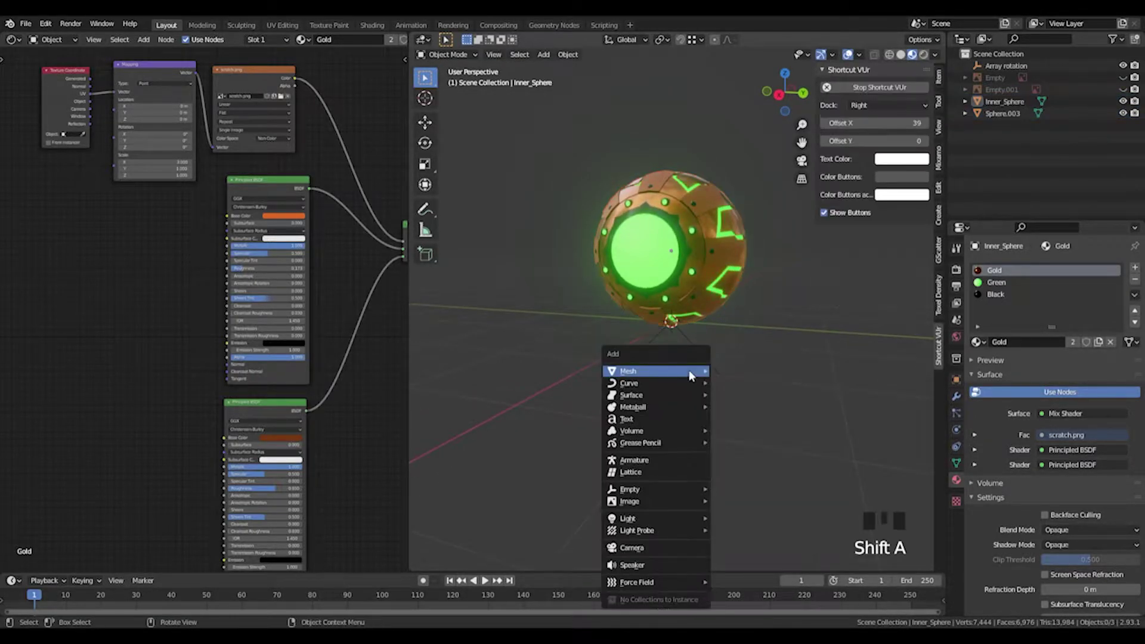
mouse_move(691, 374)
left_click(739, 370)
middle_click_drag(789, 362, 759, 370)
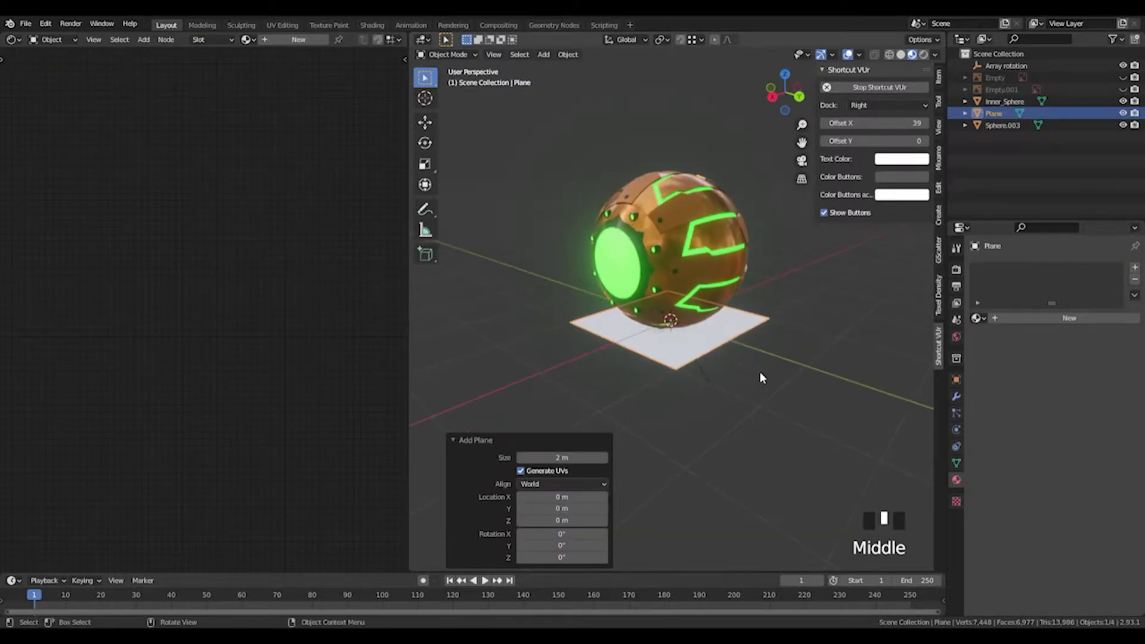
scroll(747, 373, "down", 4)
key("s")
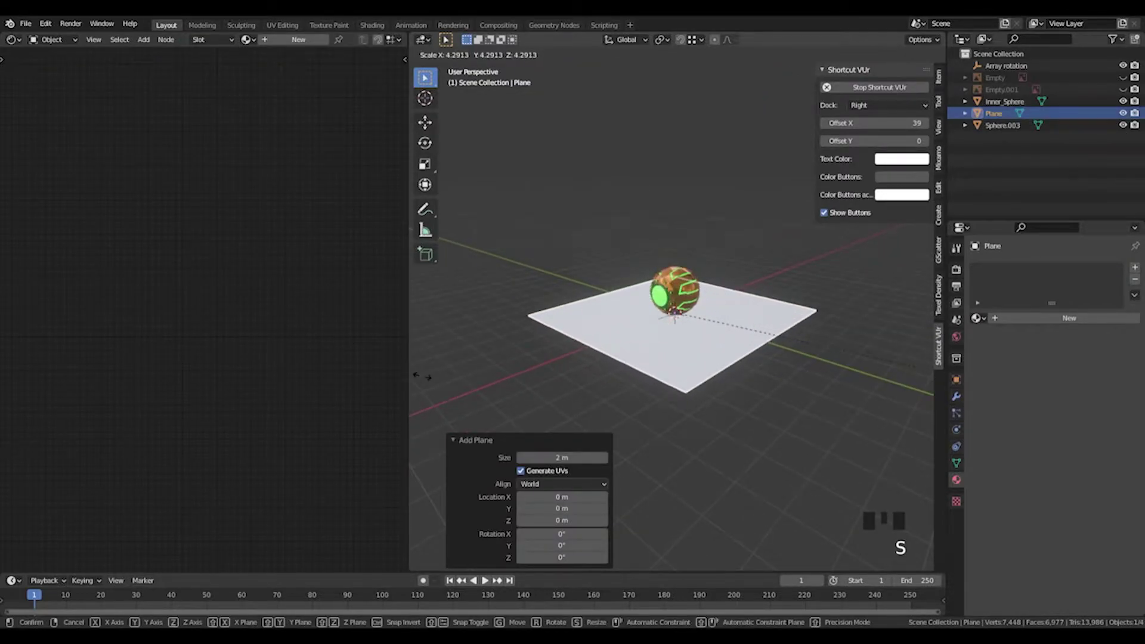
left_click(603, 384)
Set the plane's X scale to 28
left_click(939, 76)
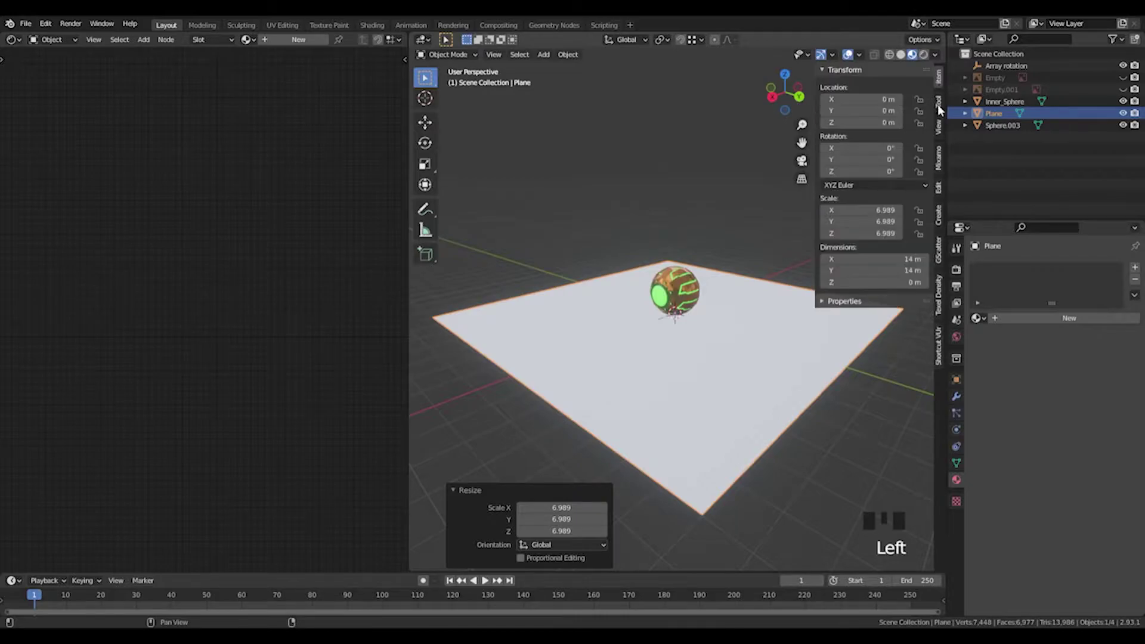
double_click(884, 210)
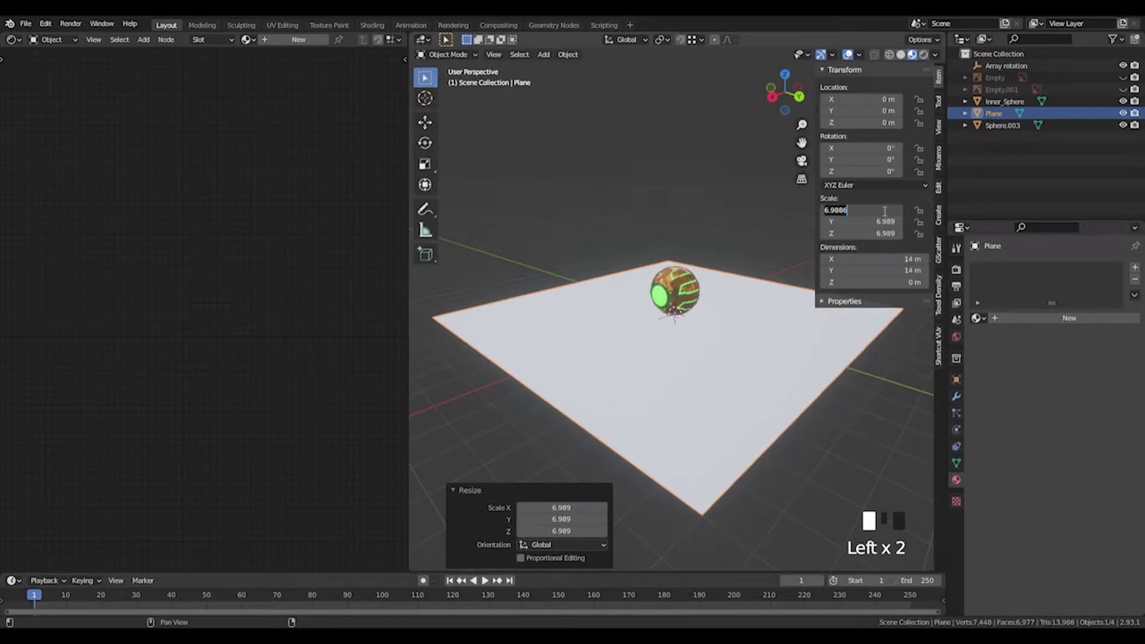
type("58")
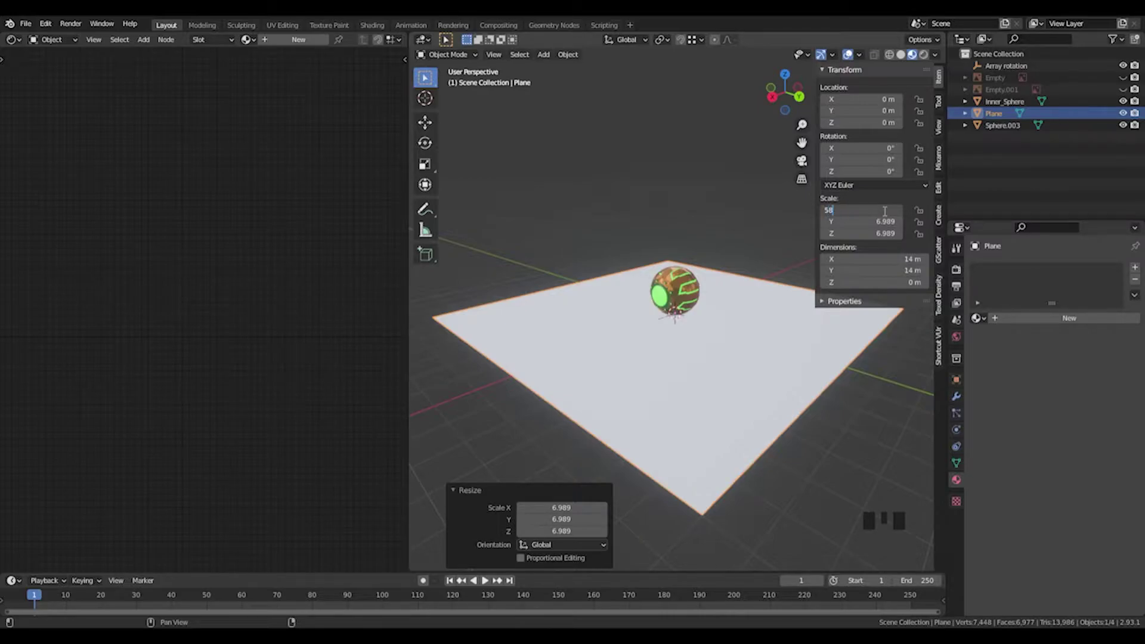
key("BackSpace")
key("BackSpace")
type("20")
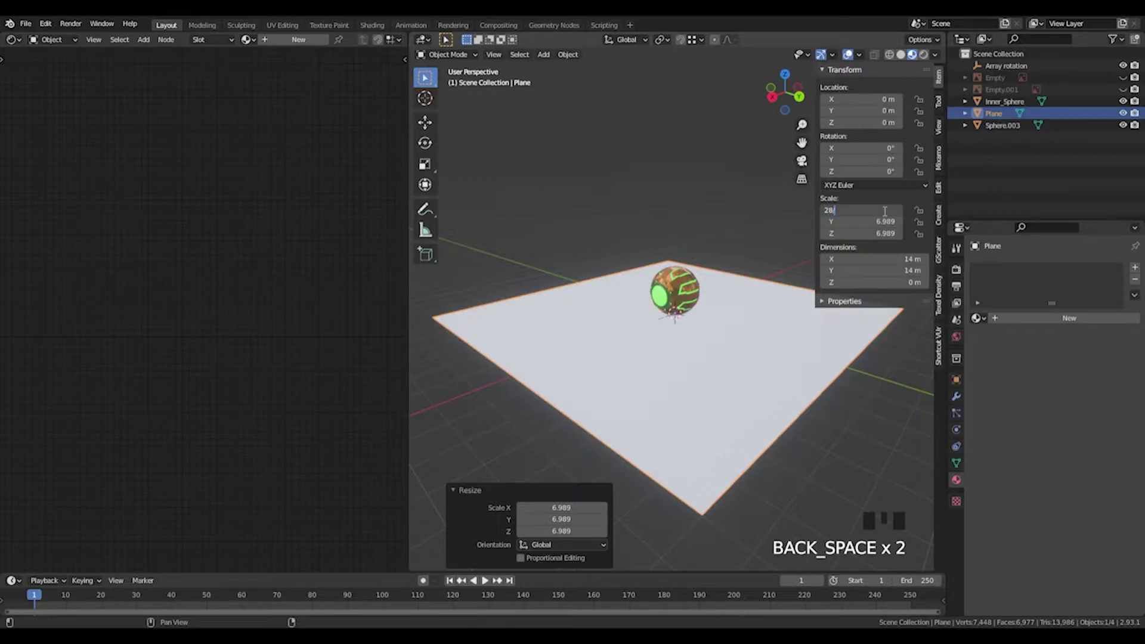
key("Return")
Set the plane's Y and Z scale to 15
left_click(871, 220)
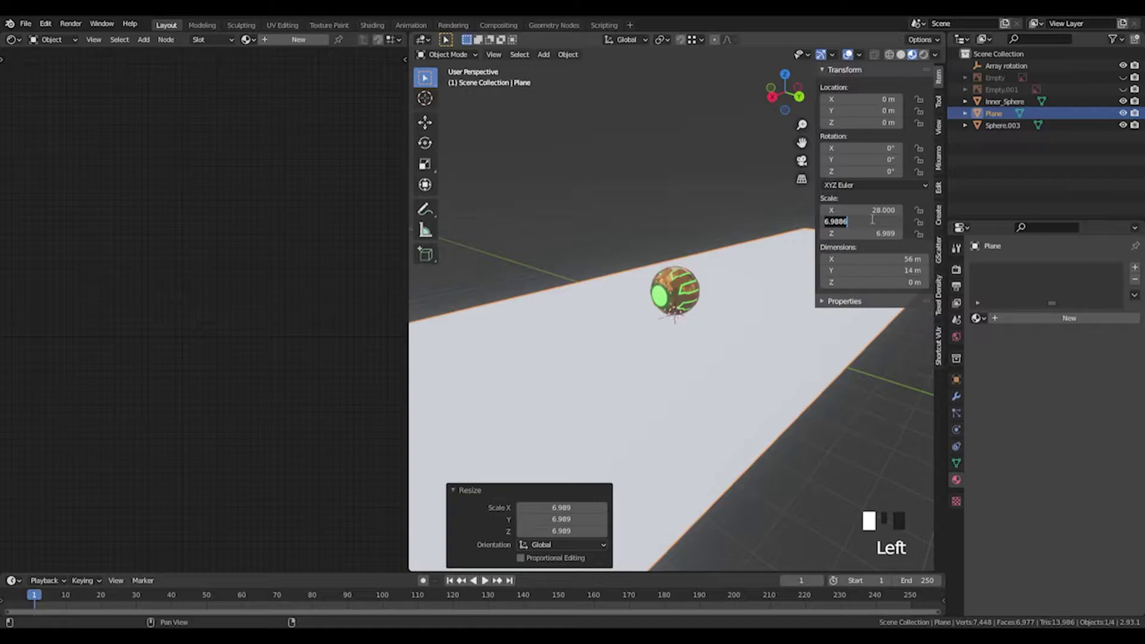
type("15")
key("Return")
key("Tab")
left_click(887, 233)
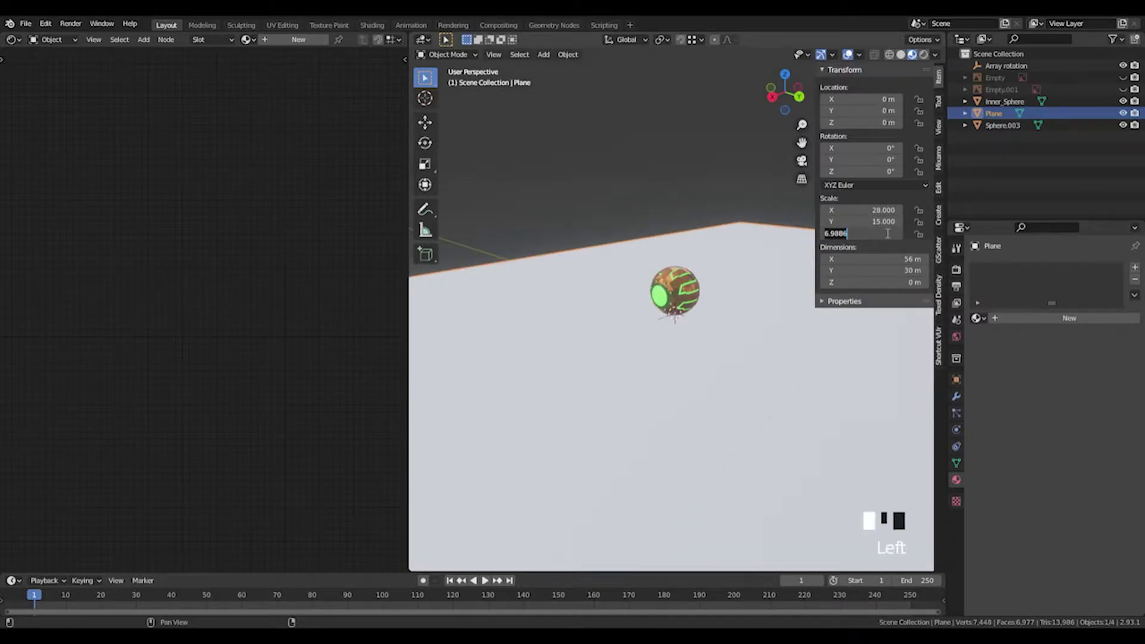
type("15")
key("Return")
scroll(555, 129, "down", 1)
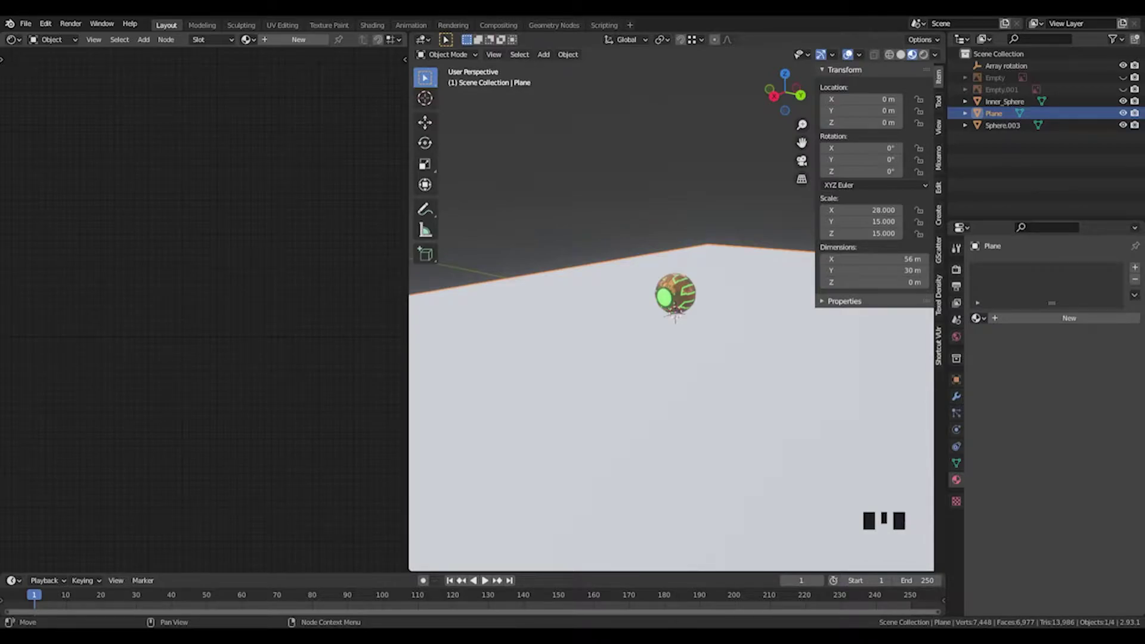
Create a new material on the plane and name it Road
left_click(590, 239)
left_click(590, 299)
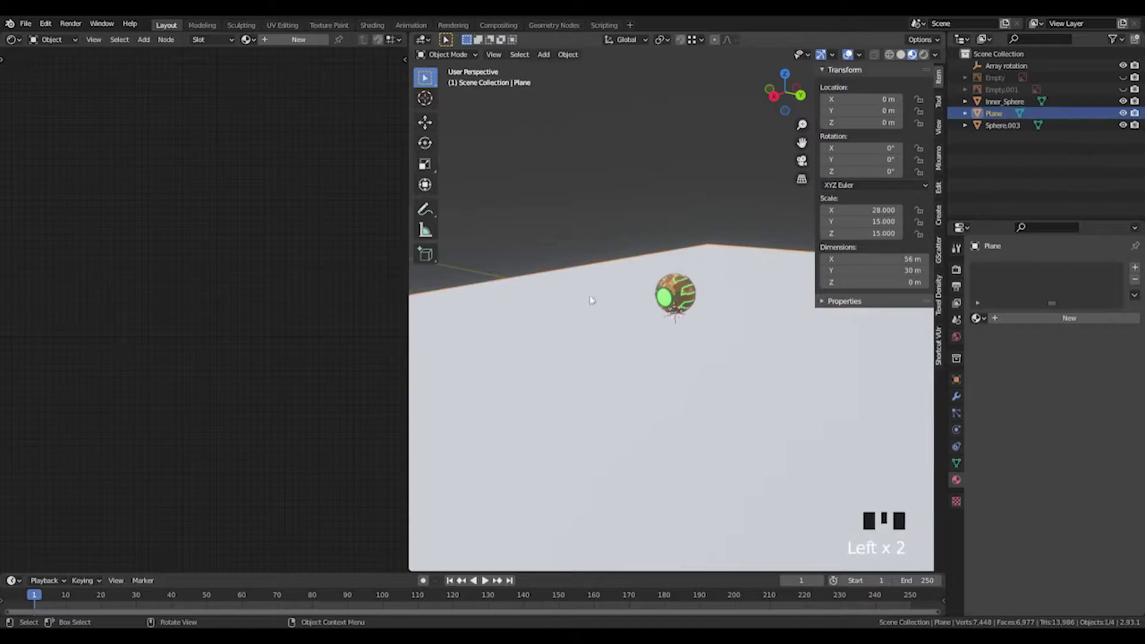
left_click(1135, 267)
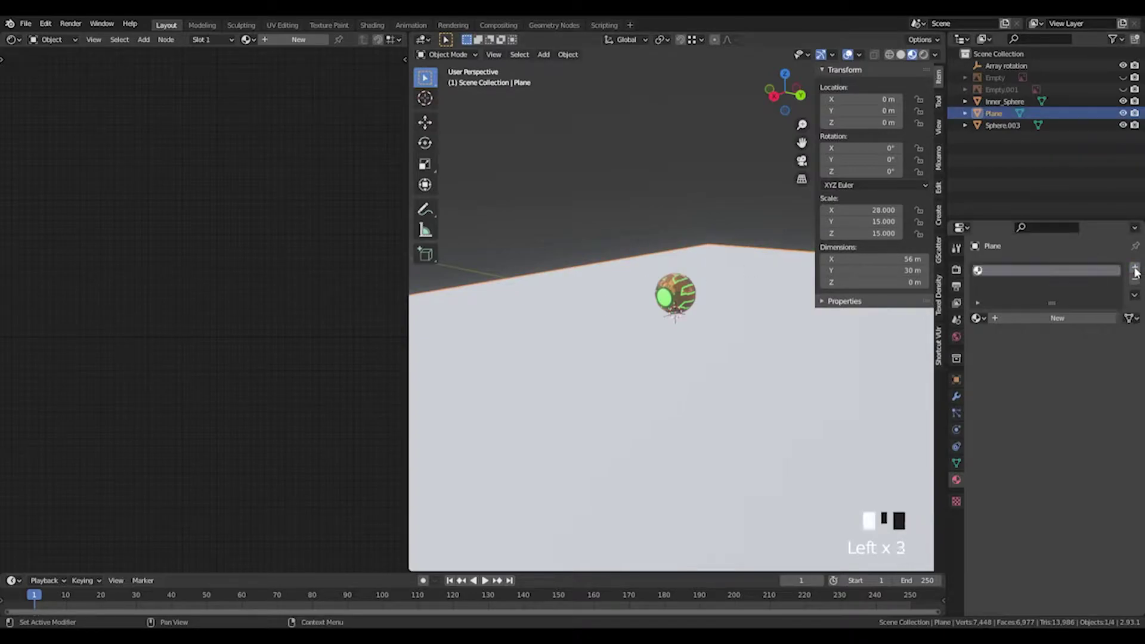
left_click(1040, 319)
left_click(1041, 318)
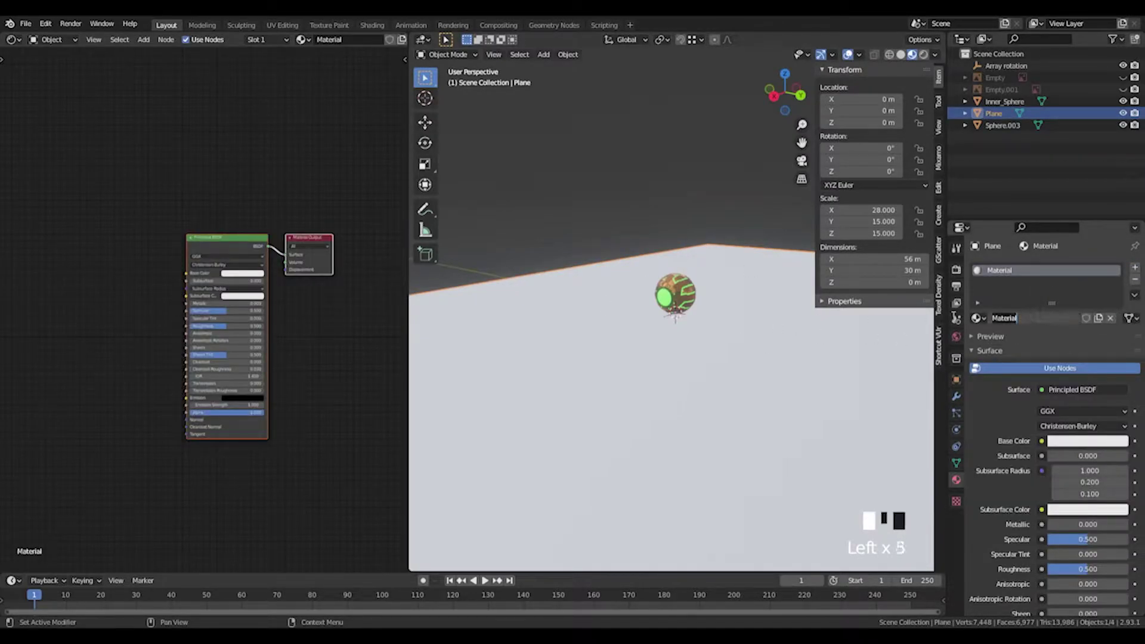
type("Road")
key("Return")
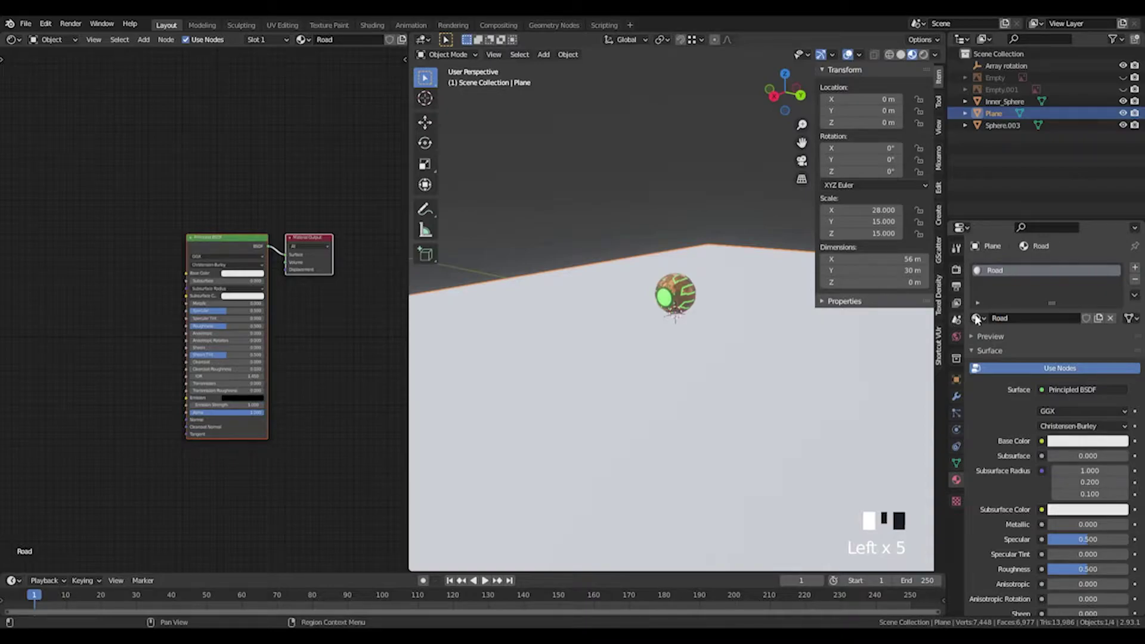
Add the highway road base color, roughness, height and normal images as texture nodes in the Road material, stacked beside the Principled BSDF
middle_click_drag(290, 343, 332, 332)
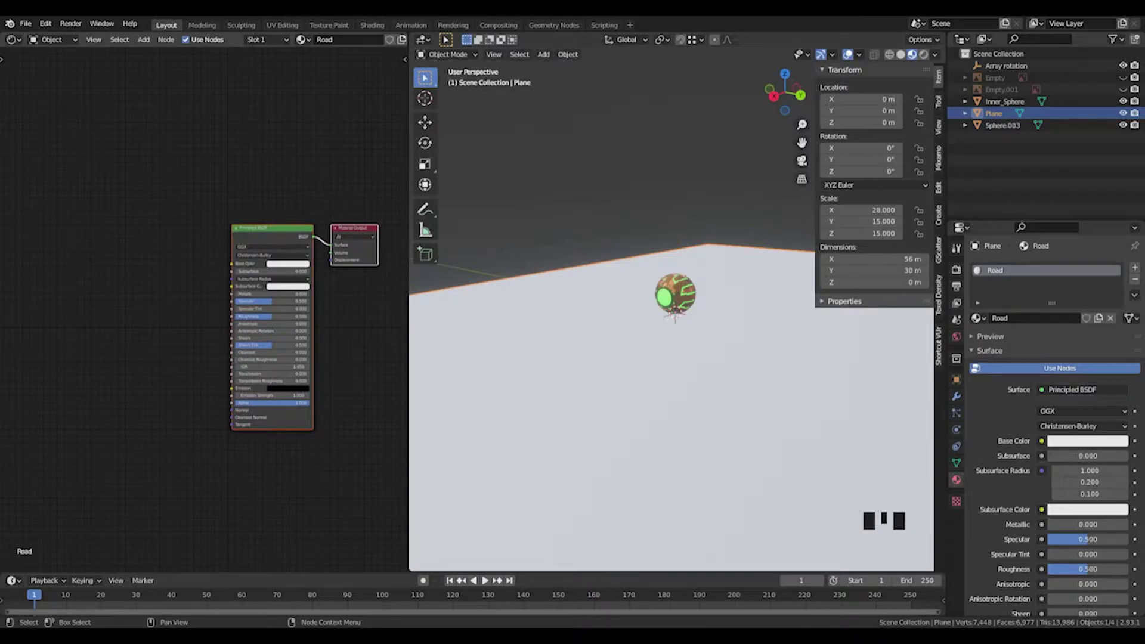
left_click_drag(146, 156, 114, 128)
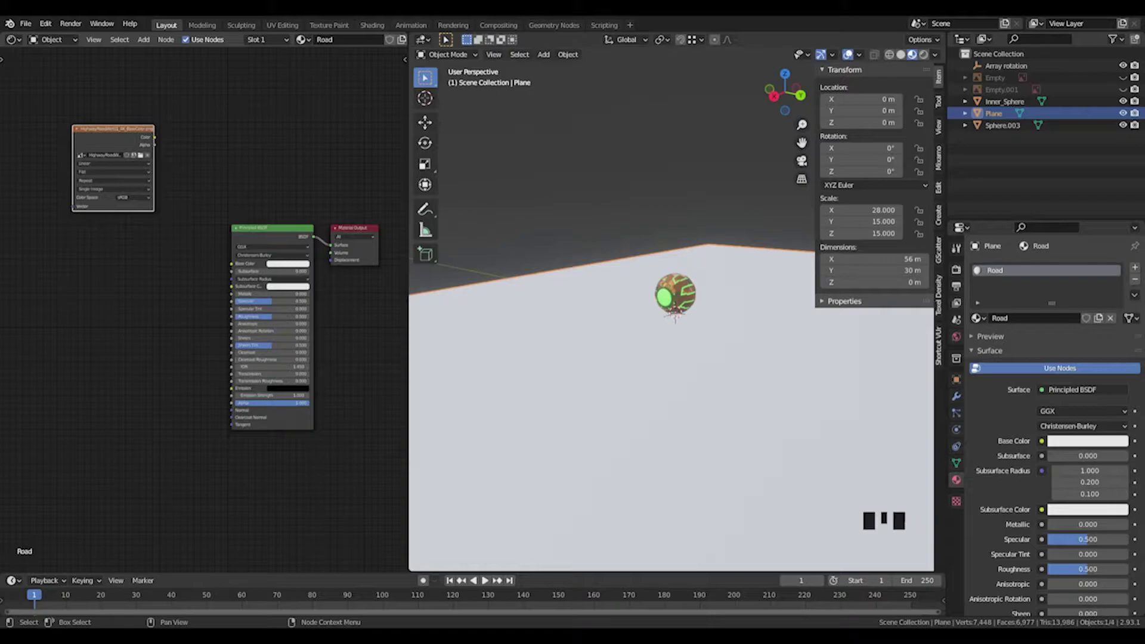
key("shift+d")
left_click(84, 243)
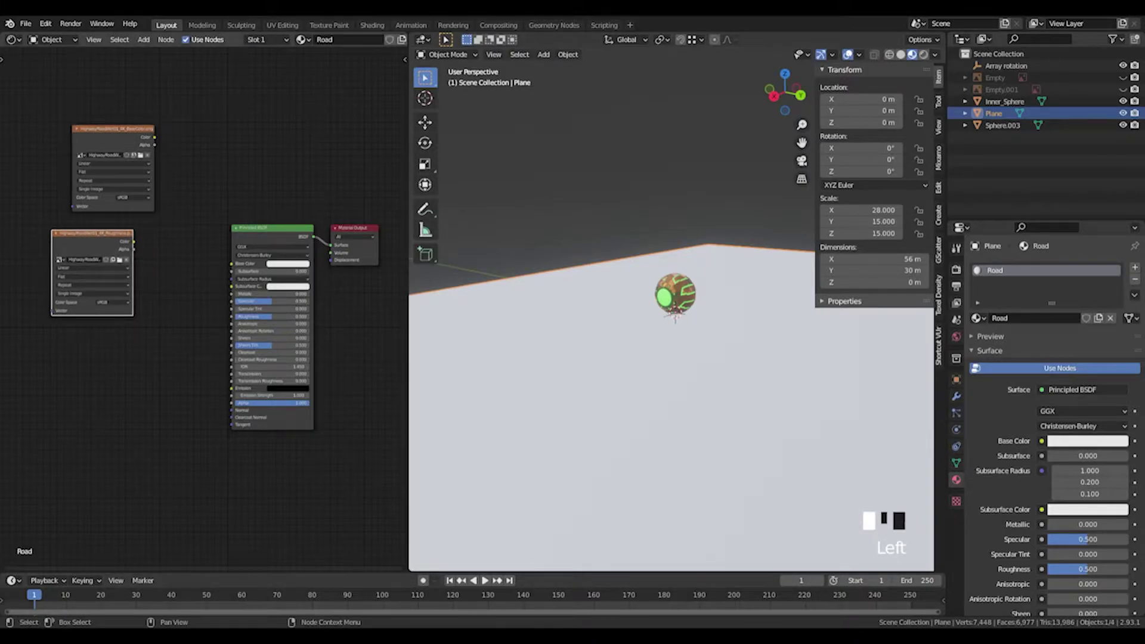
key("shift+d")
left_click(89, 429)
left_click(187, 492)
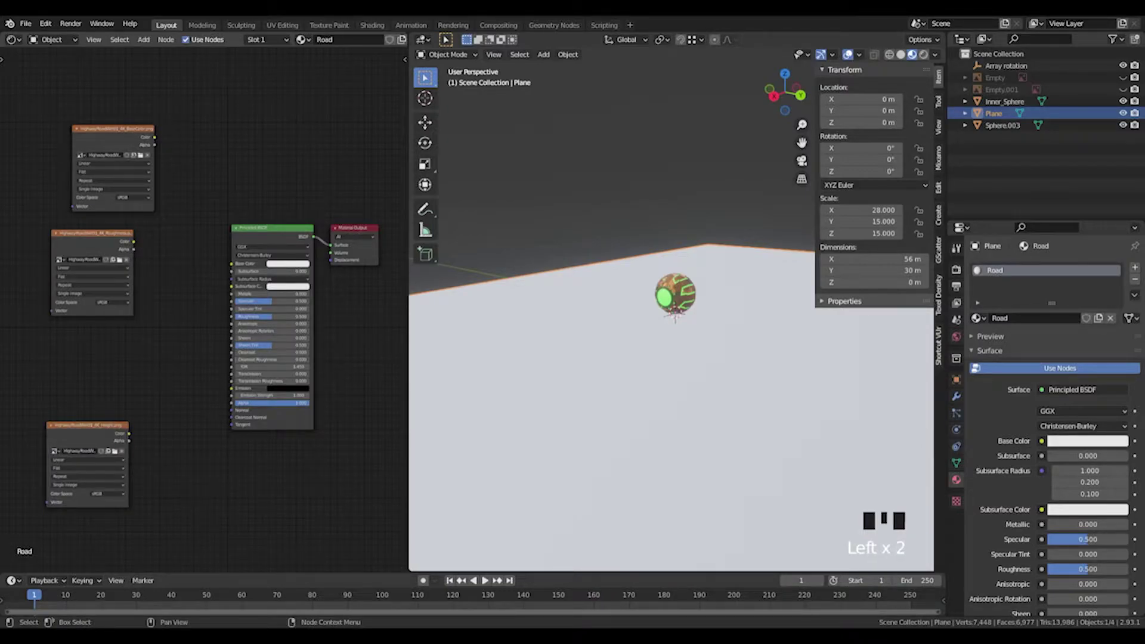
middle_click_drag(188, 430, 258, 356)
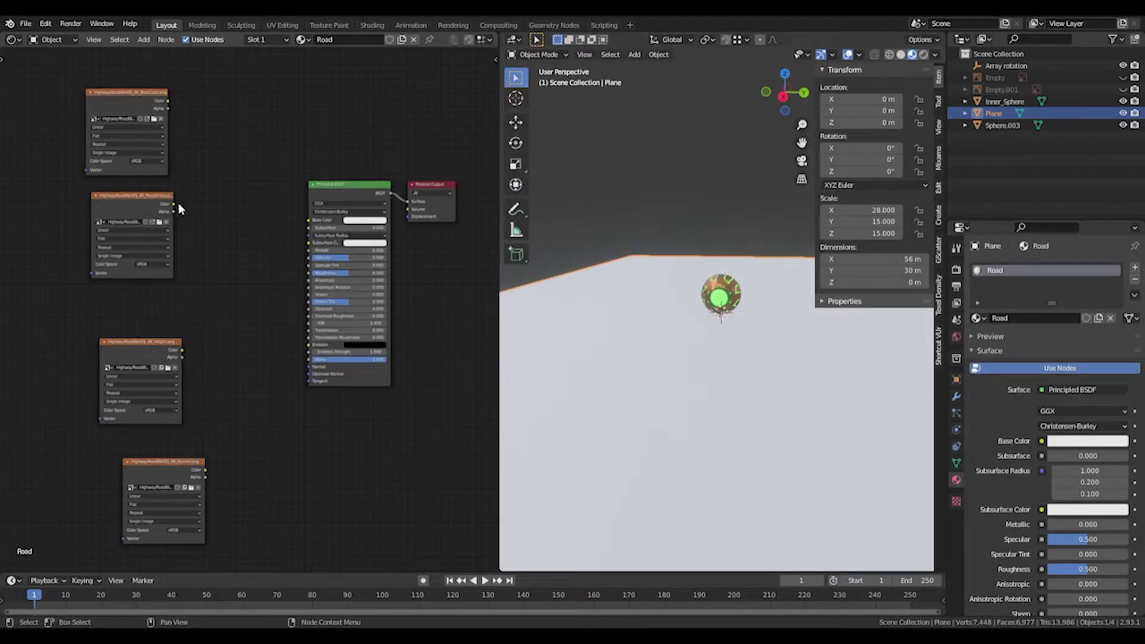
Link the roughness image's color to the shader's Roughness input, and add a MixRGB node set to Multiply
left_click_drag(174, 205, 305, 273)
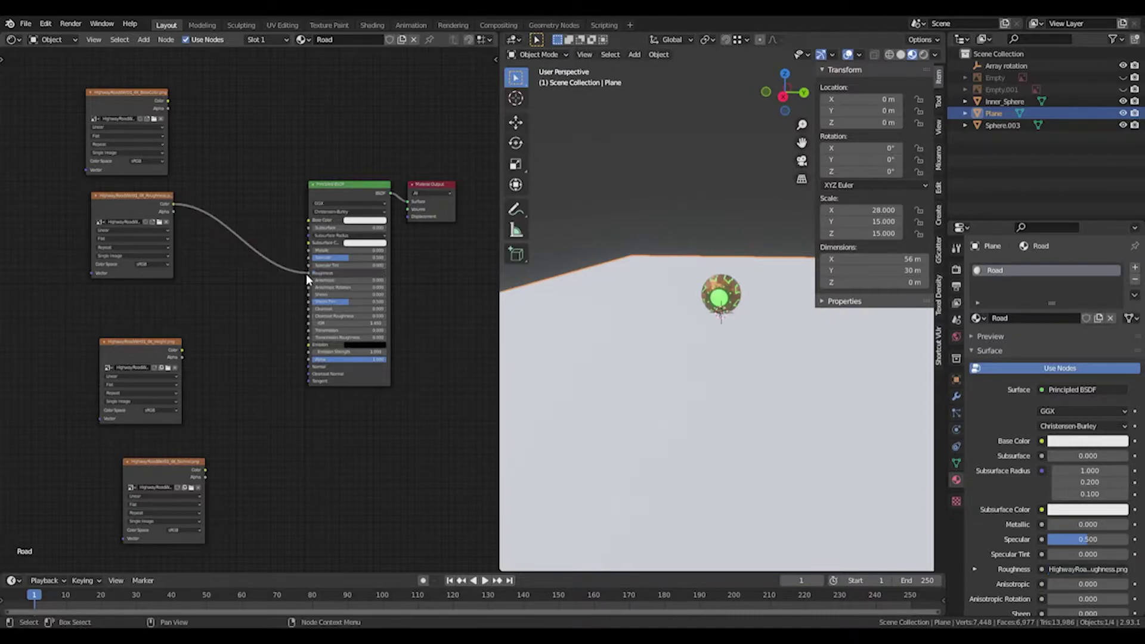
left_click(167, 100)
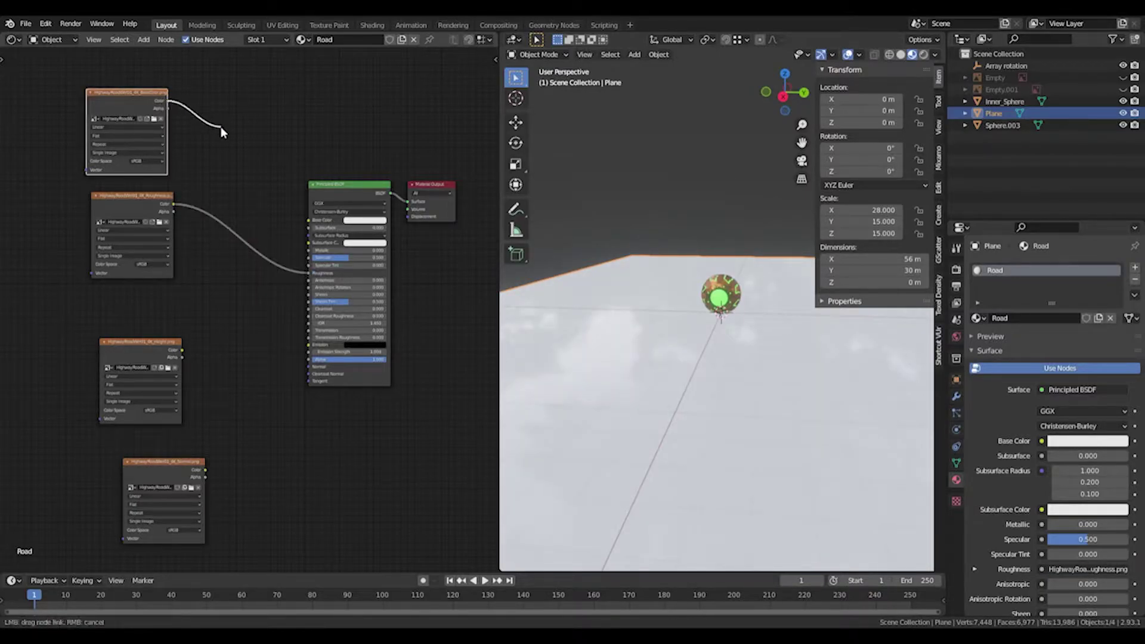
key("shift+a")
left_click(224, 133)
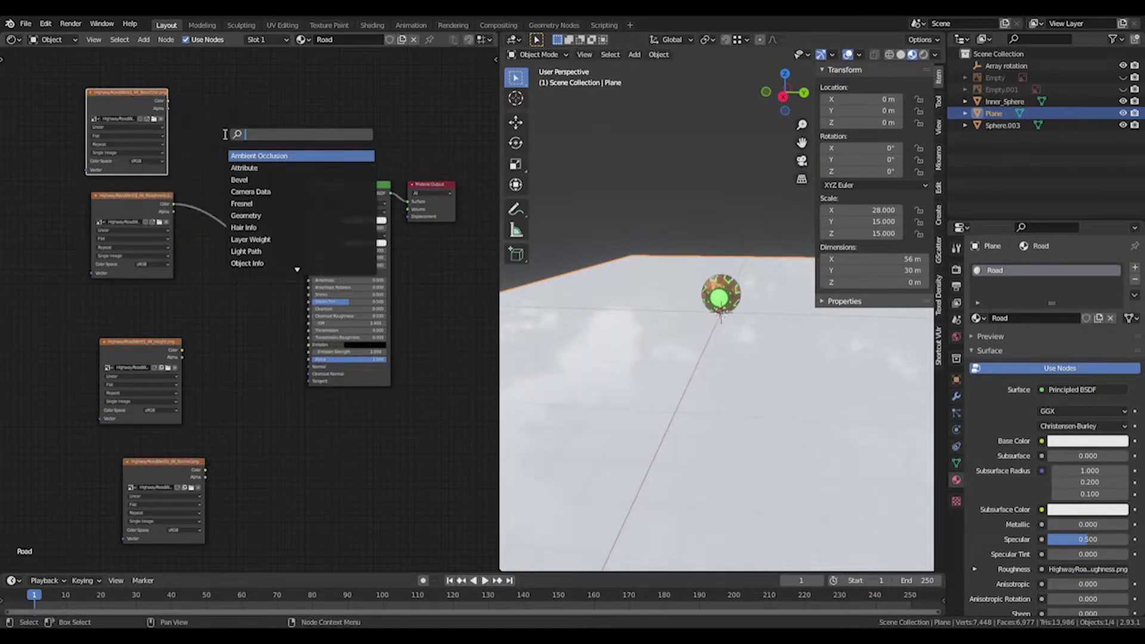
type("mix")
key("Return")
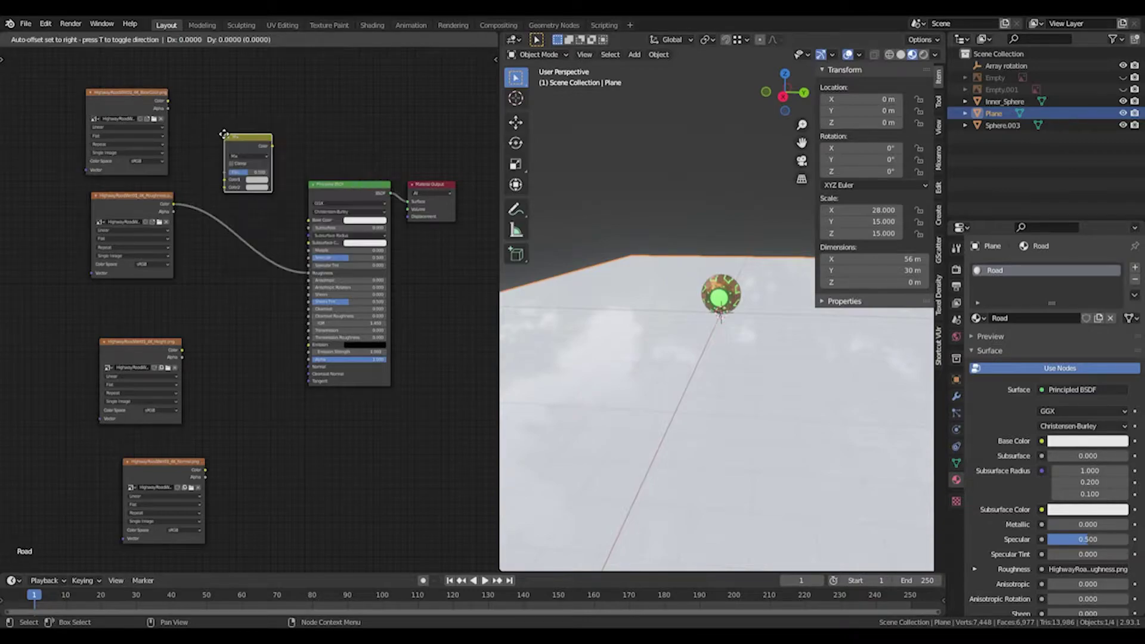
left_click(227, 118)
left_click(244, 139)
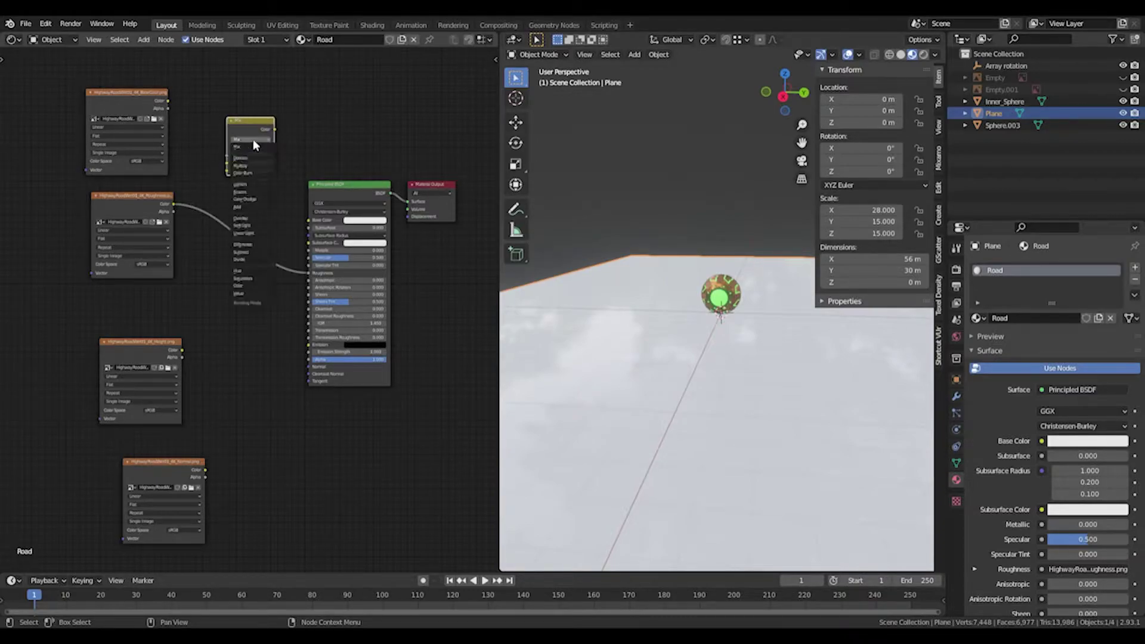
left_click(256, 165)
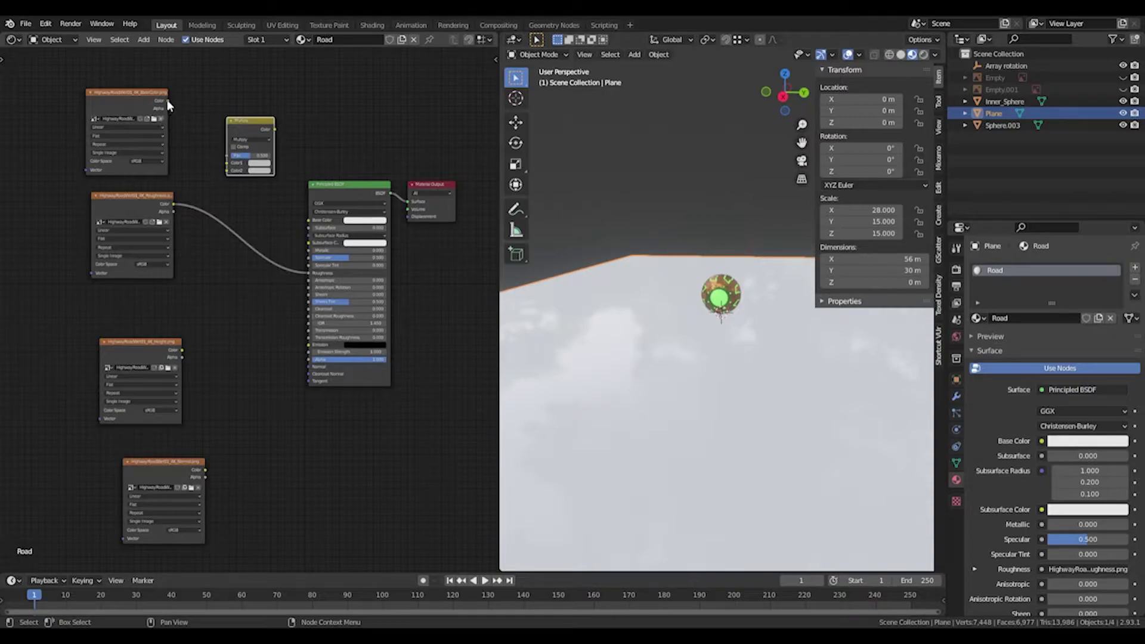
Feed the base color image into Color1 and the roughness image into Color2 of the Multiply node, and link its output to Base Color
left_click_drag(169, 100, 227, 162)
left_click_drag(173, 204, 227, 170)
left_click_drag(273, 129, 308, 220)
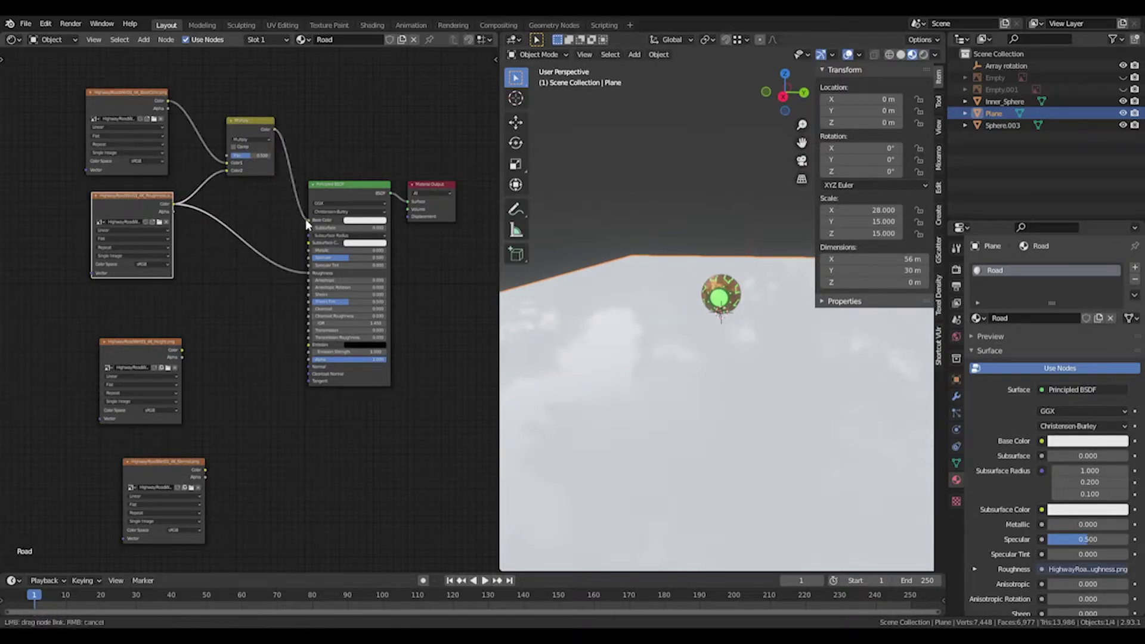
left_click_drag(248, 123, 236, 123)
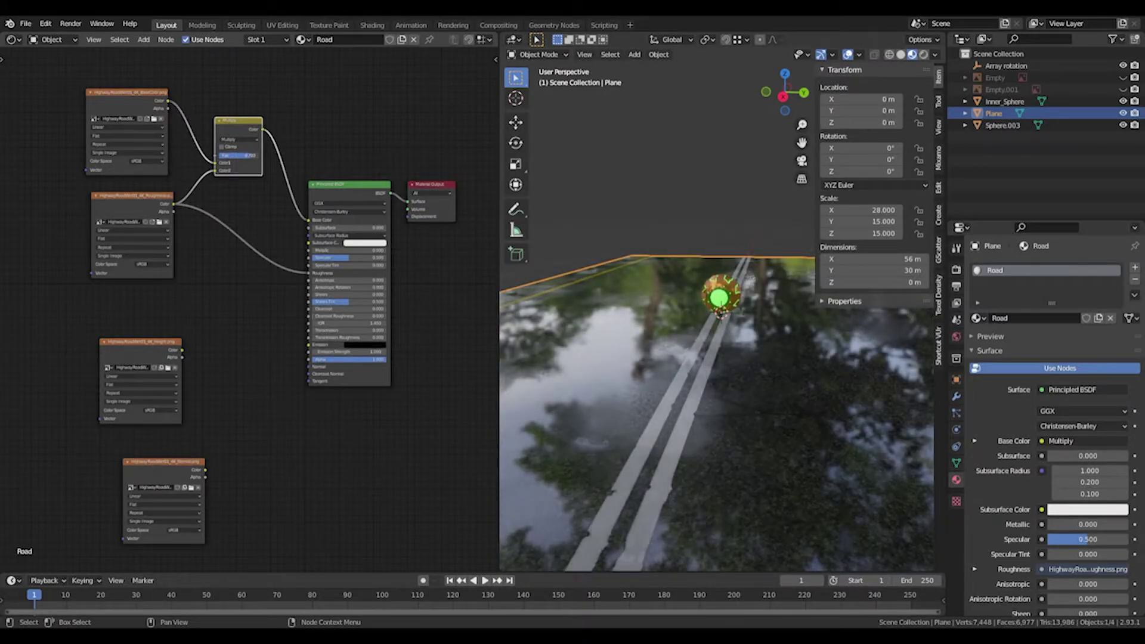
Adjust the Multiply node's blend factor
left_click(252, 156)
key("Return")
left_click(256, 210)
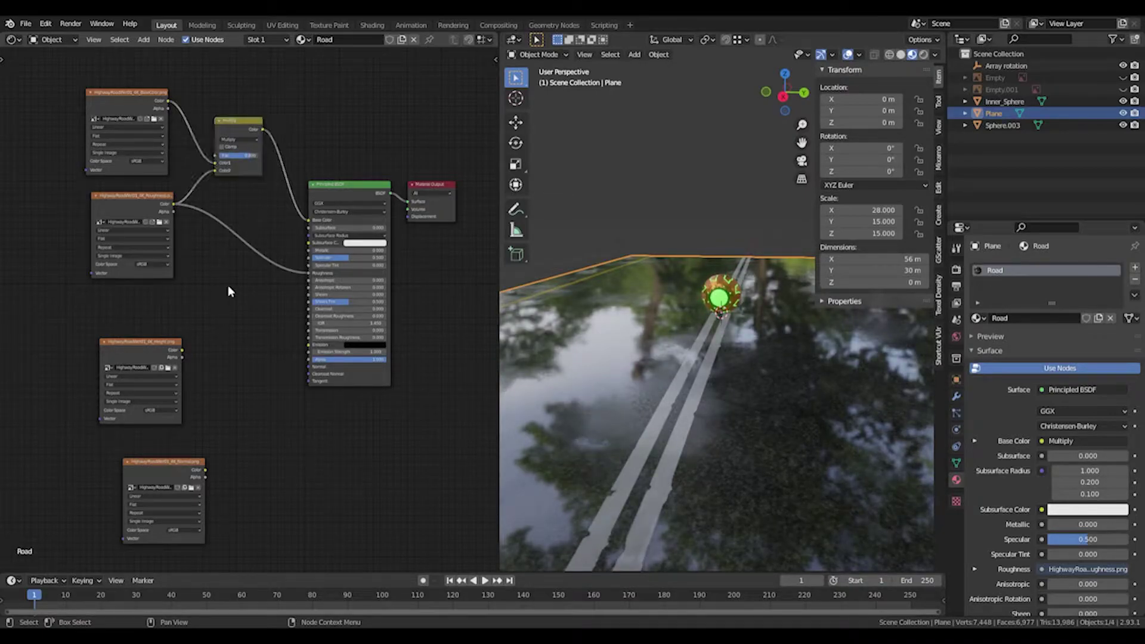
Arrange the height and normal image nodes in a column below the roughness image node
middle_click_drag(225, 291, 246, 180)
middle_click_drag(245, 270, 274, 267)
scroll(274, 267, "up", 1)
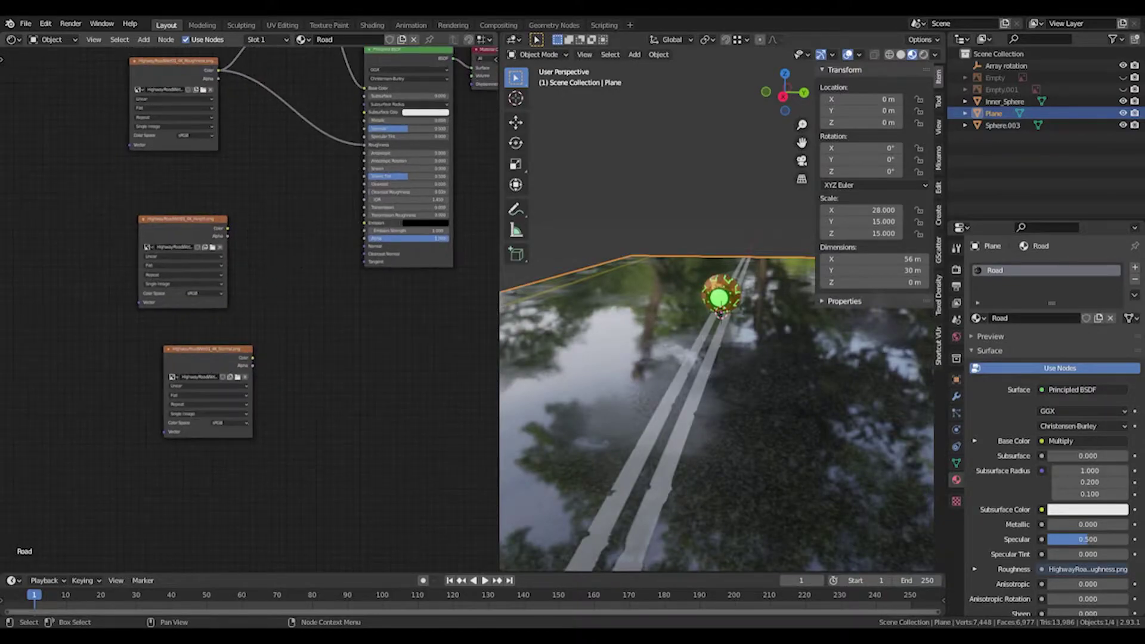
left_click_drag(179, 220, 160, 230)
left_click_drag(210, 348, 159, 347)
left_click(254, 277)
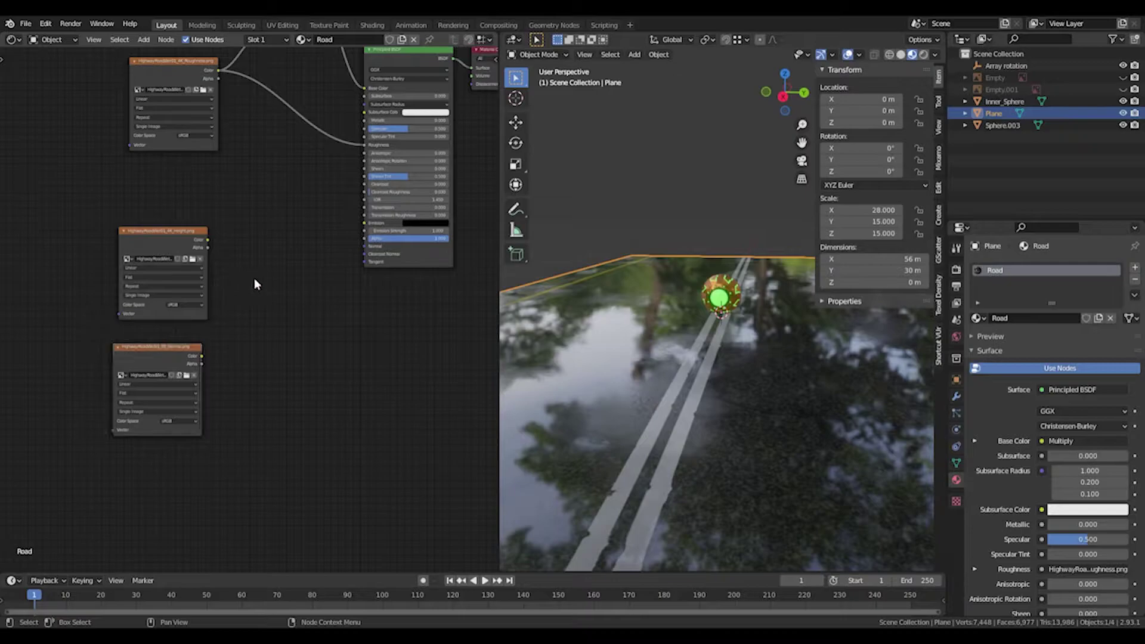
Add a Bump node between the height image node and the Principled BSDF
key("shift+a")
left_click(248, 285)
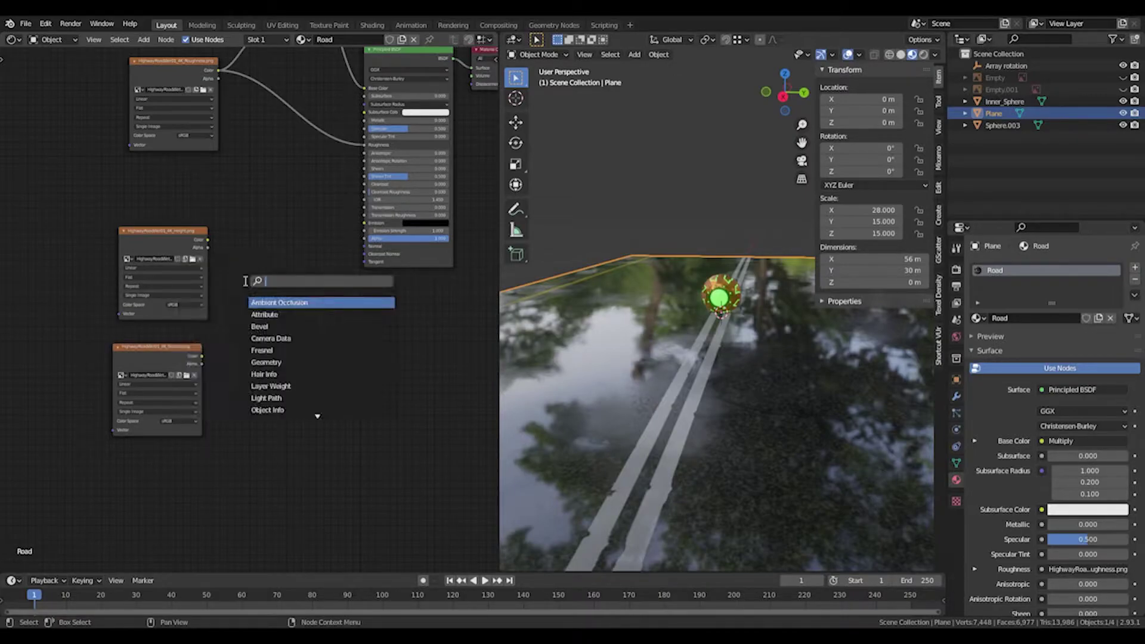
type("bump")
key("Return")
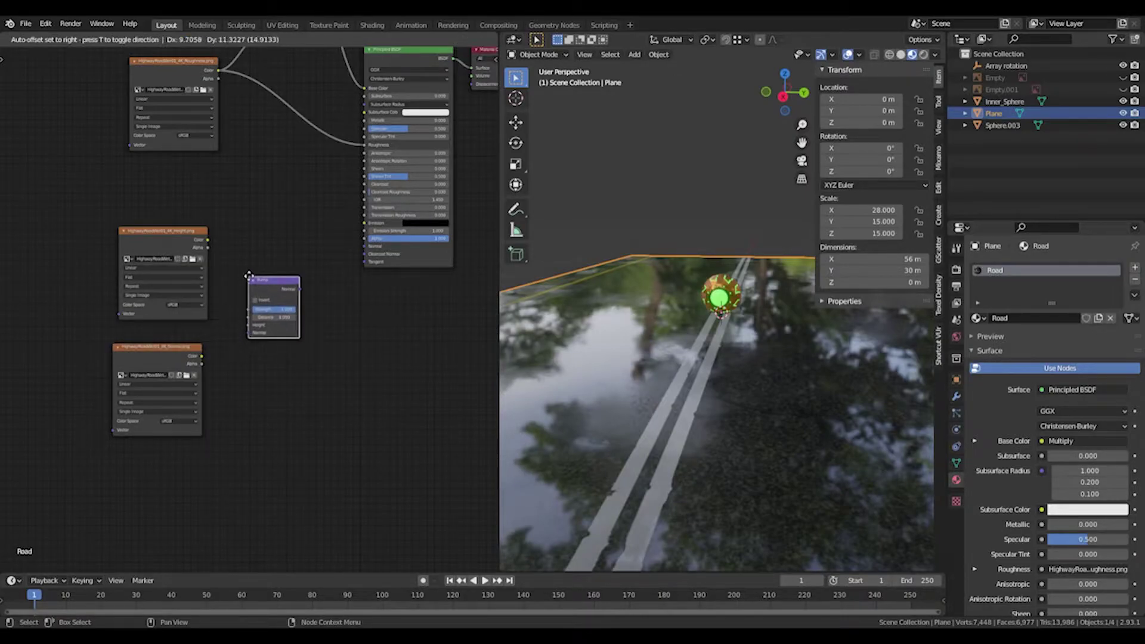
left_click(249, 226)
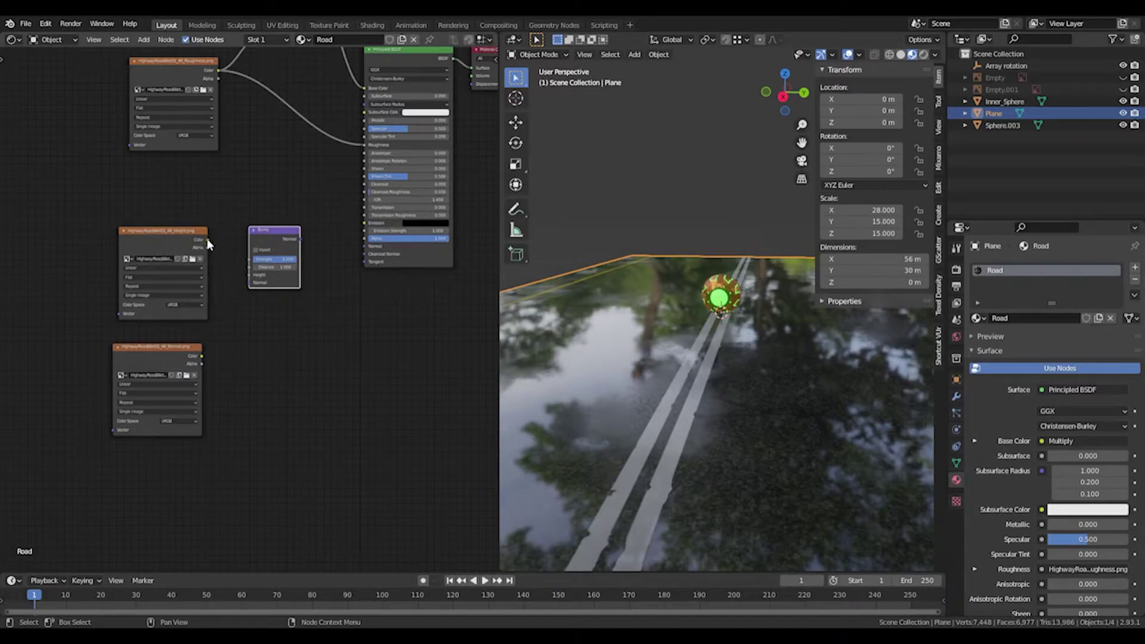
Link the height image's color to the Bump node's Height input and set the height and roughness images to Non-Color
left_click_drag(207, 240, 249, 274)
left_click(197, 304)
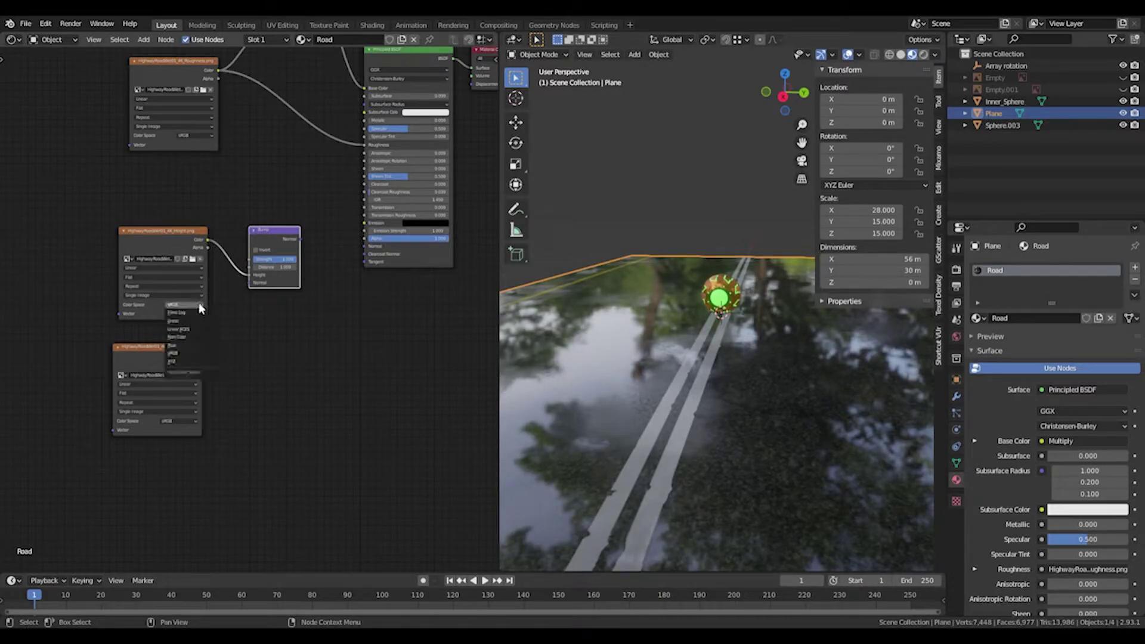
left_click(192, 337)
middle_click_drag(236, 168, 185, 249)
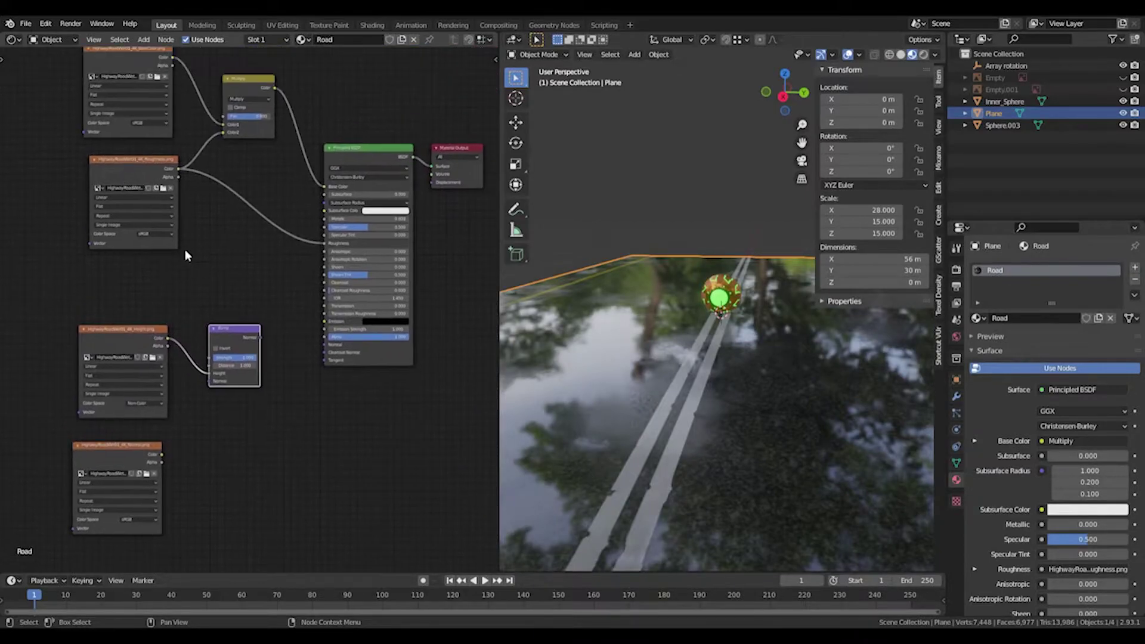
left_click(166, 235)
left_click(169, 267)
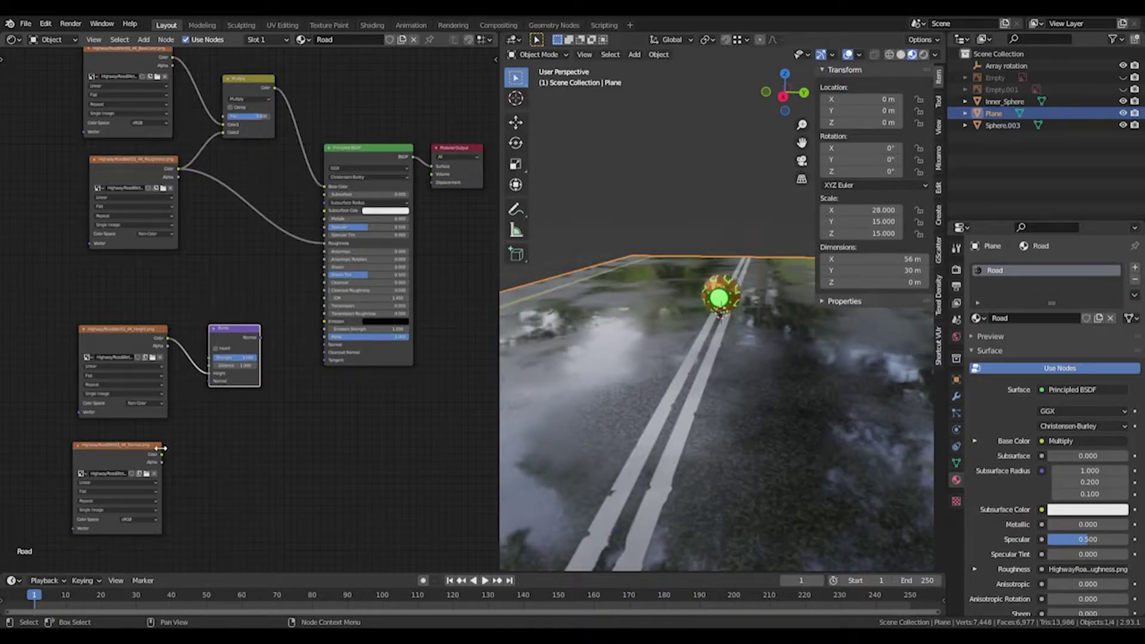
Add a Normal Map node beside the normal image node
left_click(207, 455)
key("shift+a")
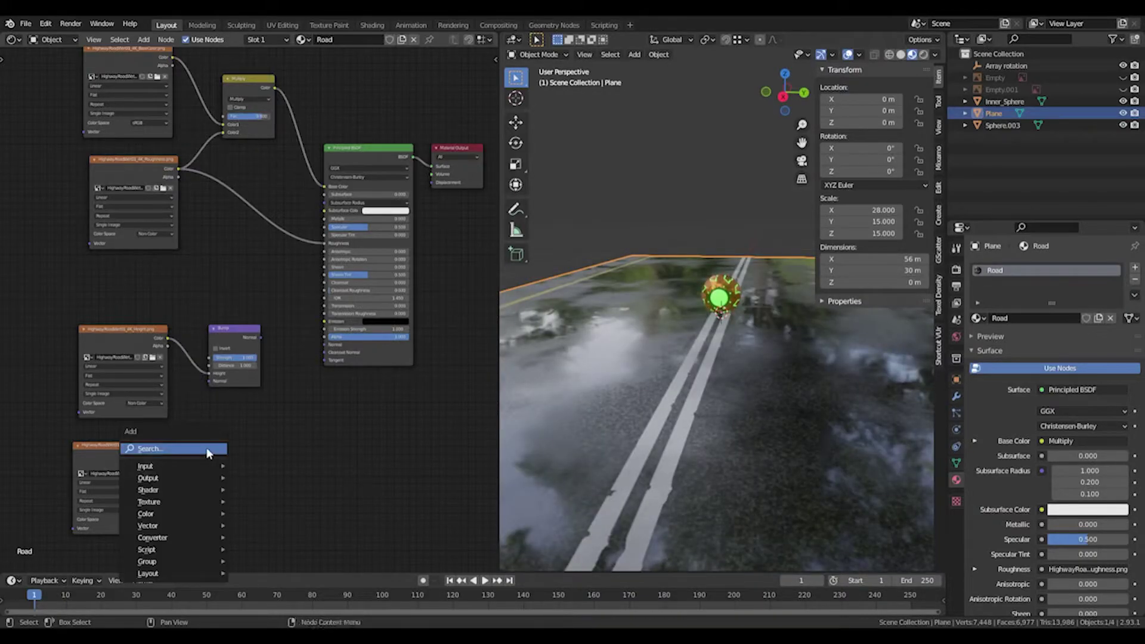
left_click(208, 450)
type("norm")
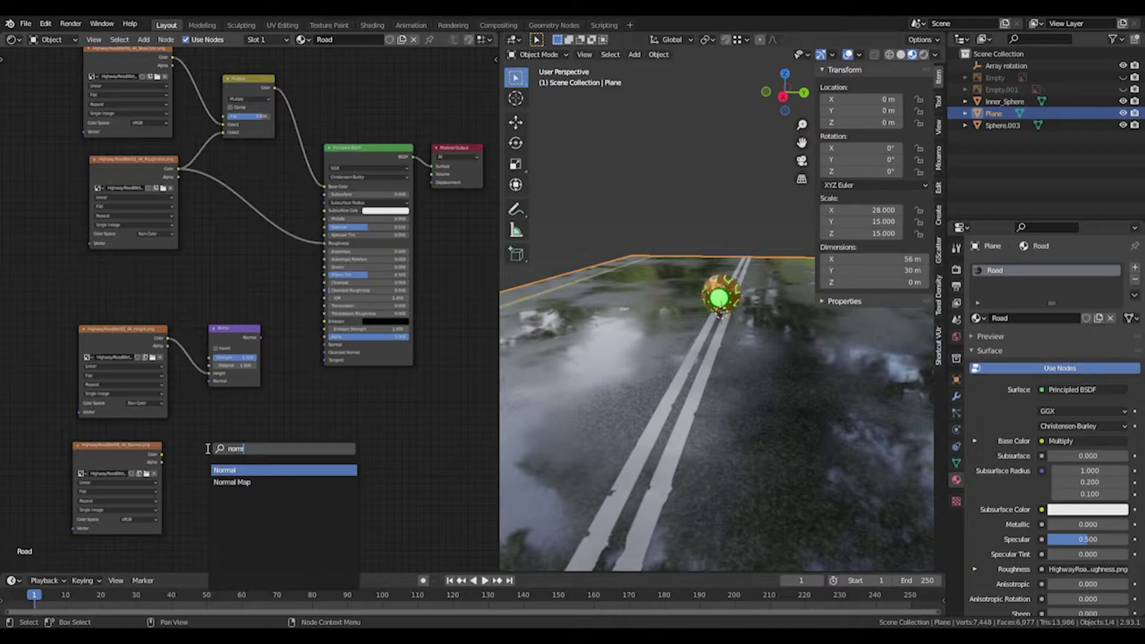
left_click(232, 482)
left_click(198, 433)
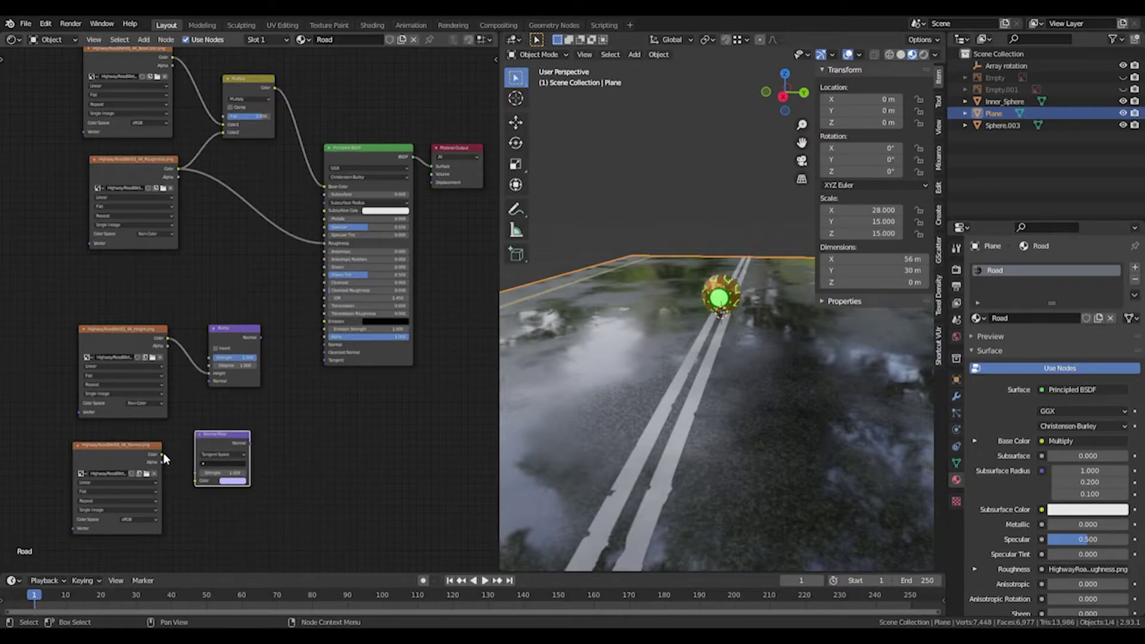
Feed the normal image through the Normal Map node into the Bump node's Normal input, and link Bump to the Principled BSDF's Normal
left_click_drag(162, 454, 194, 479)
left_click_drag(230, 441, 206, 381)
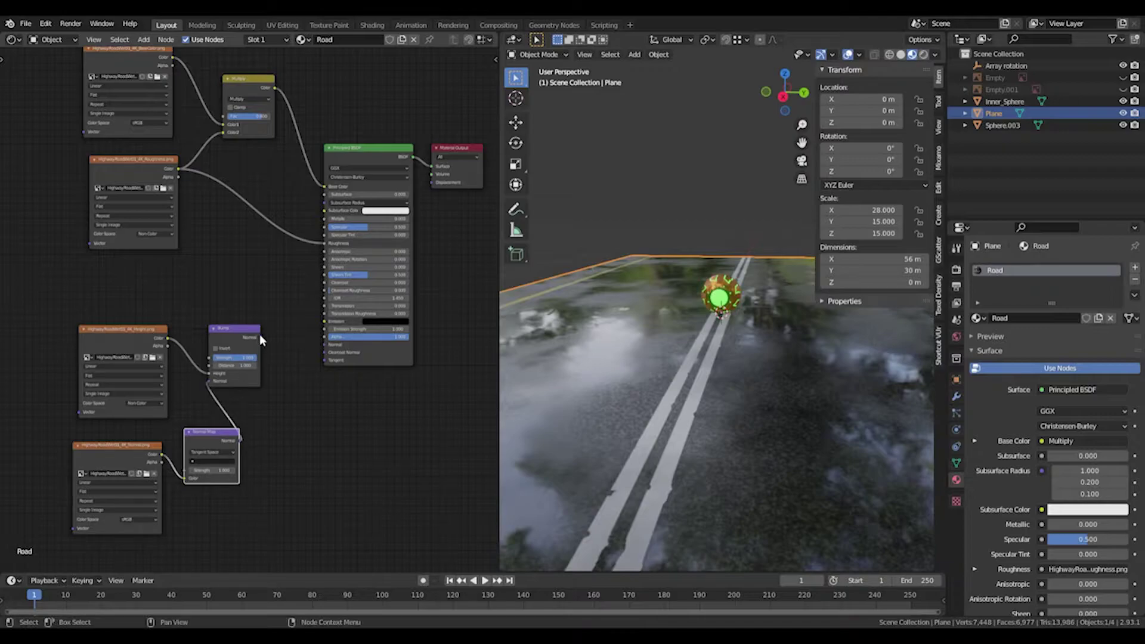
mouse_move(259, 334)
left_mouse_down()
mouse_move(325, 345)
mouse_move(253, 329)
mouse_move(267, 327)
left_mouse_up()
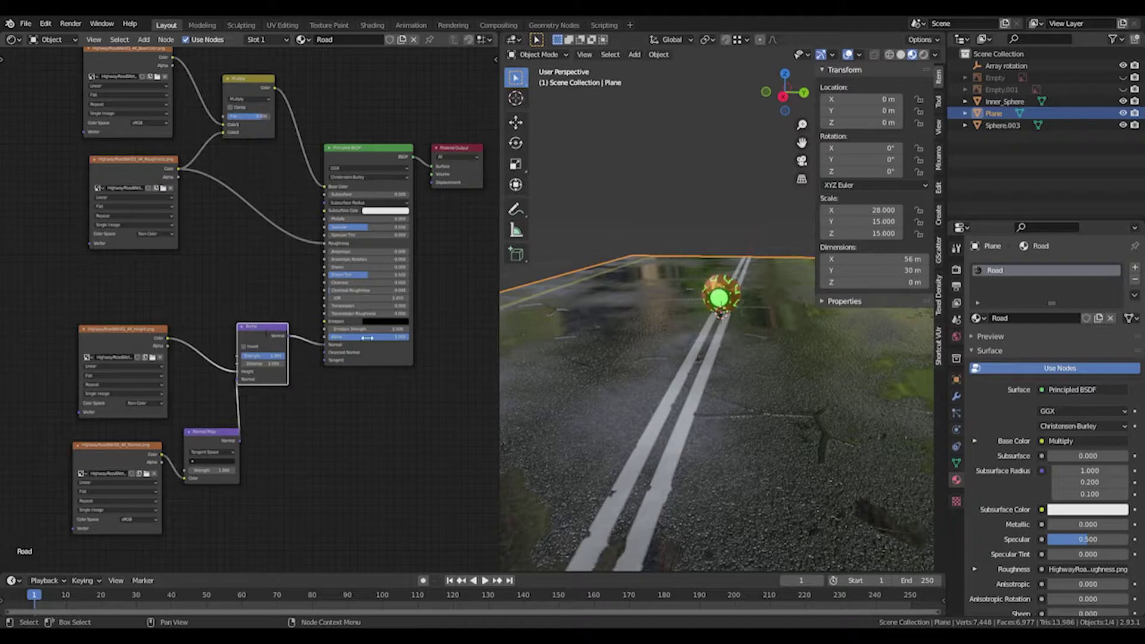
scroll(731, 337, "up", 5)
mouse_move(731, 337)
middle_mouse_down()
mouse_move(671, 394)
mouse_move(545, 409)
mouse_move(532, 421)
mouse_move(671, 399)
mouse_move(767, 360)
mouse_move(735, 358)
middle_mouse_up()
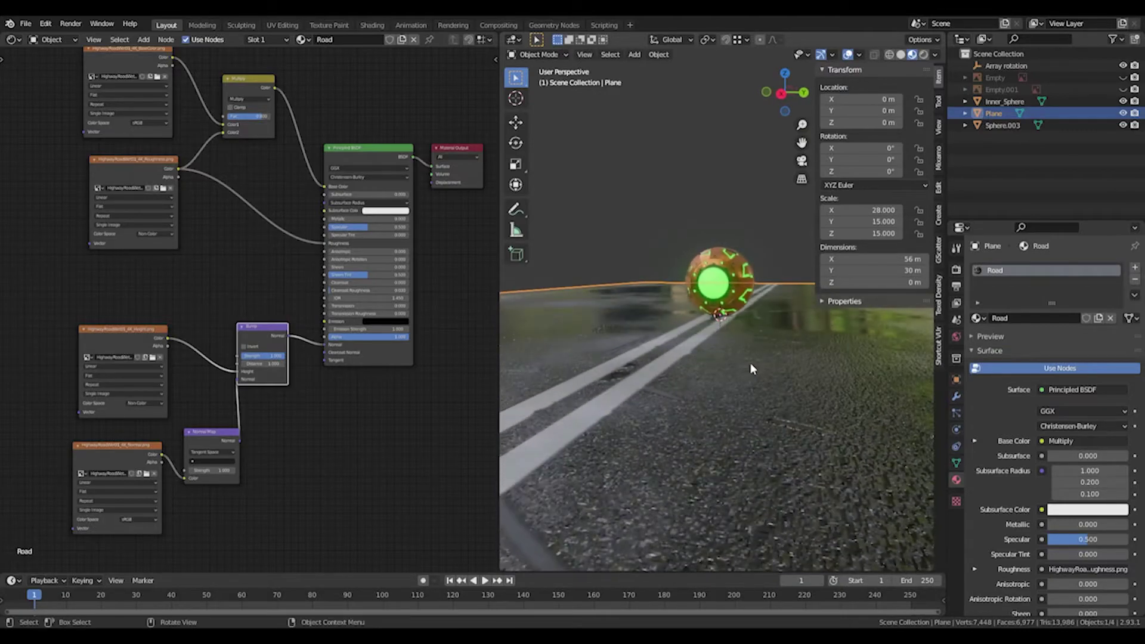
Move the inner and outer spheres together about 3.1 m along the Y axis, away from the road's center line
key("alt+a")
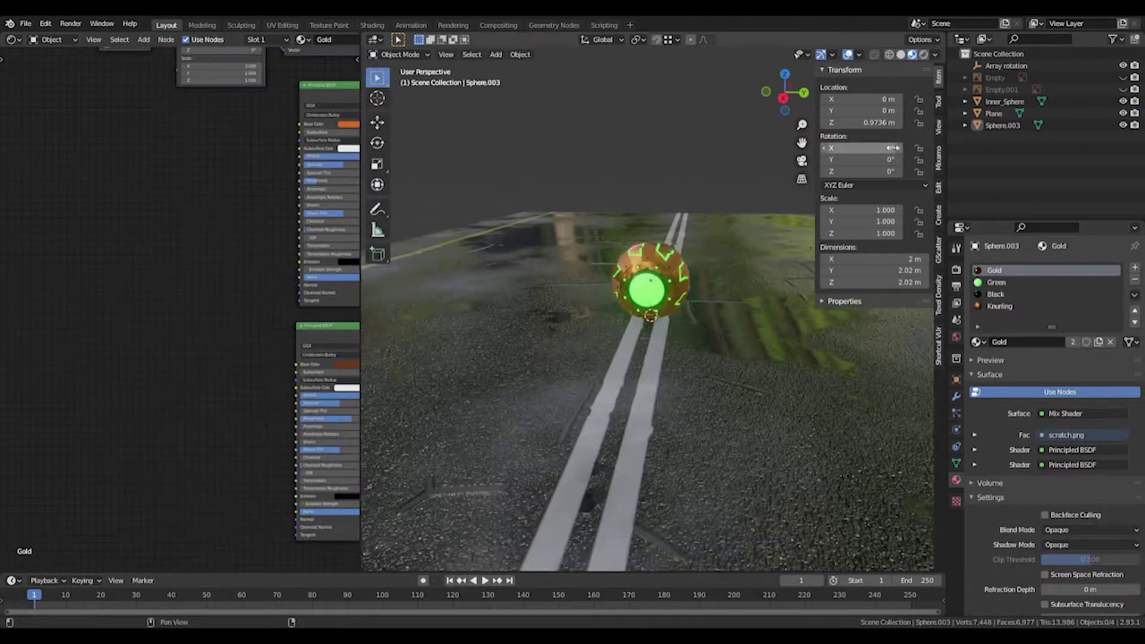
left_click(1003, 101)
left_click(999, 126, "ctrl")
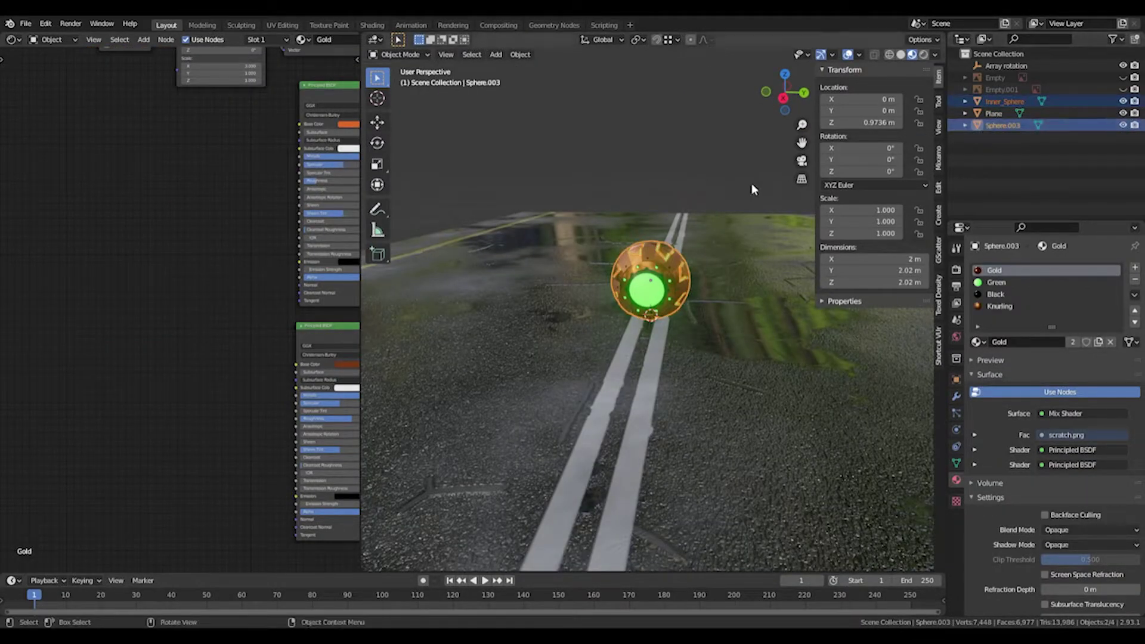
key("g")
key("y")
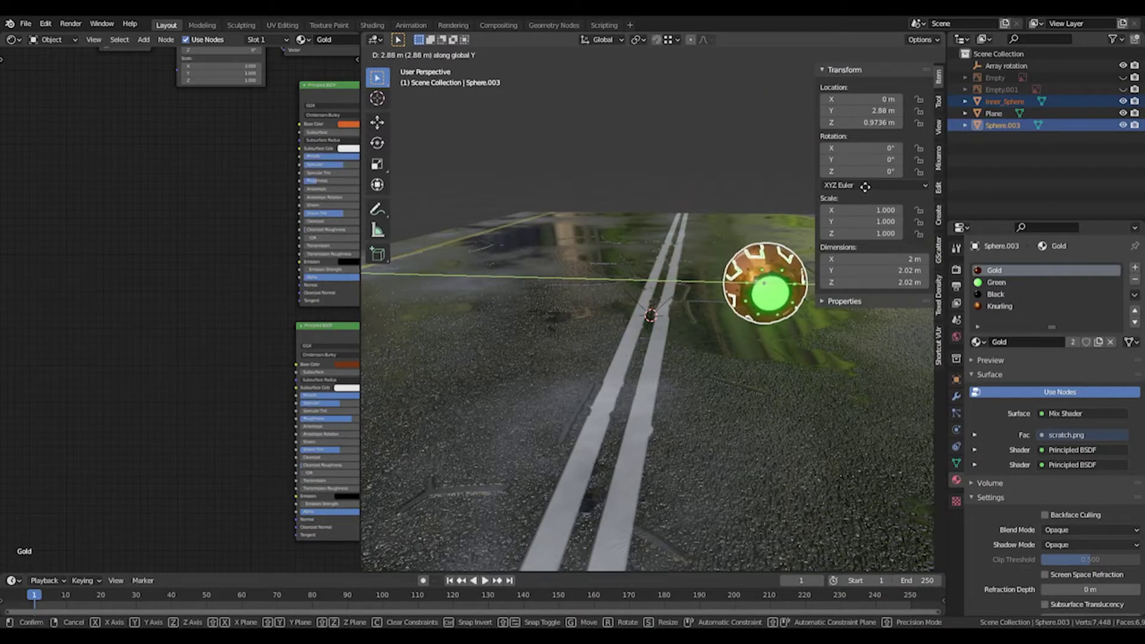
left_click(874, 186)
Rotate both spheres about -30.5° around the Z axis and save the file
middle_click_drag(874, 186, 698, 234)
key("r")
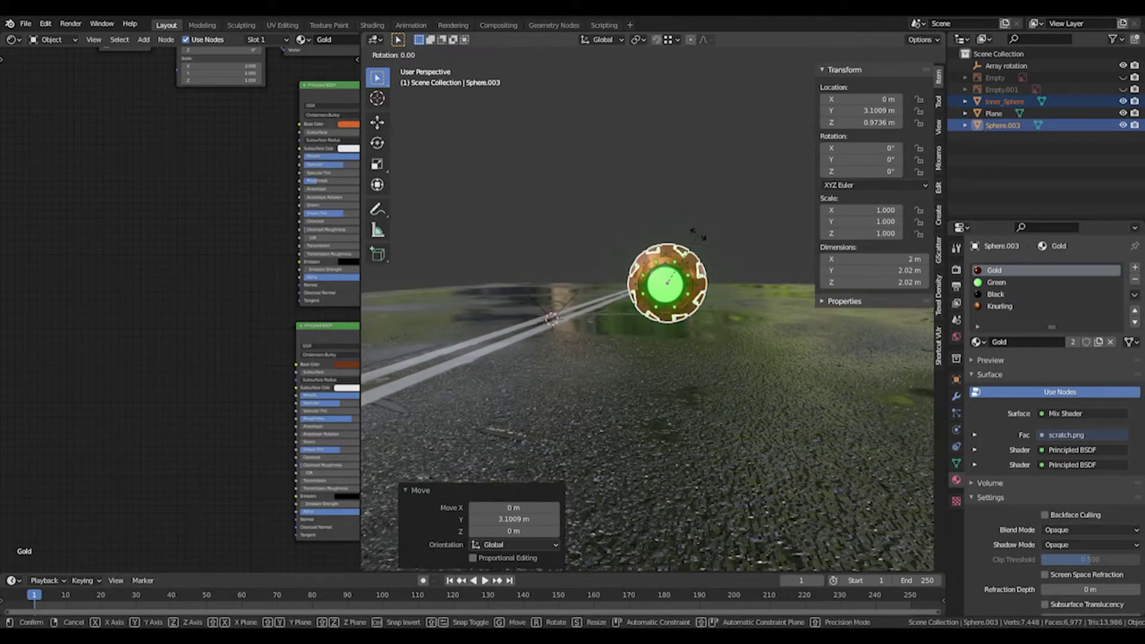
key("z")
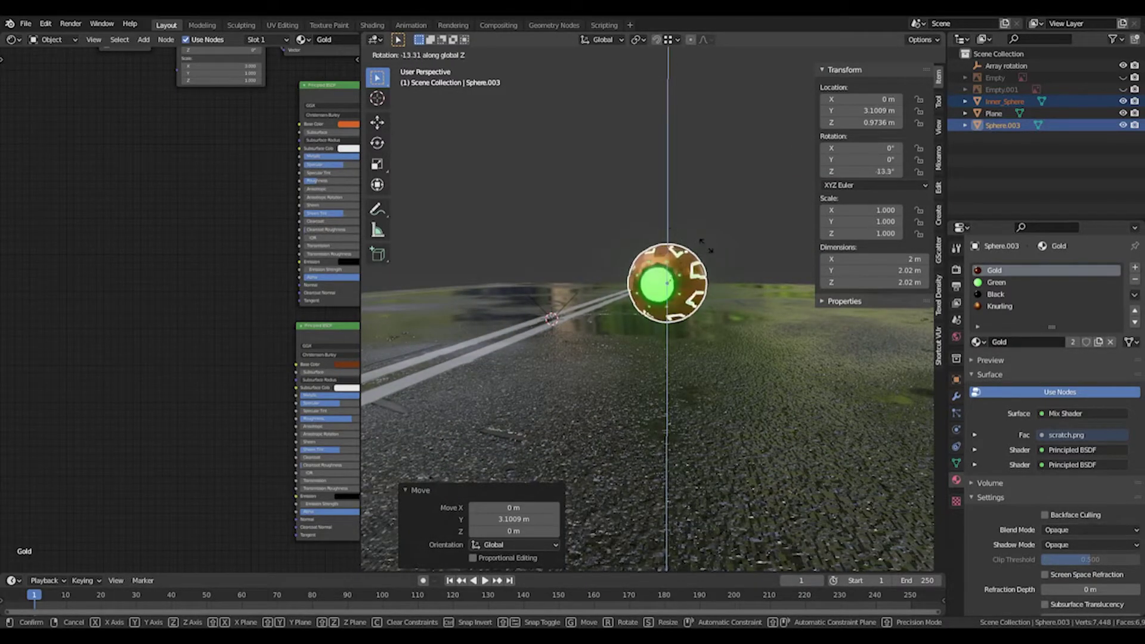
left_click(748, 217)
left_click(746, 215)
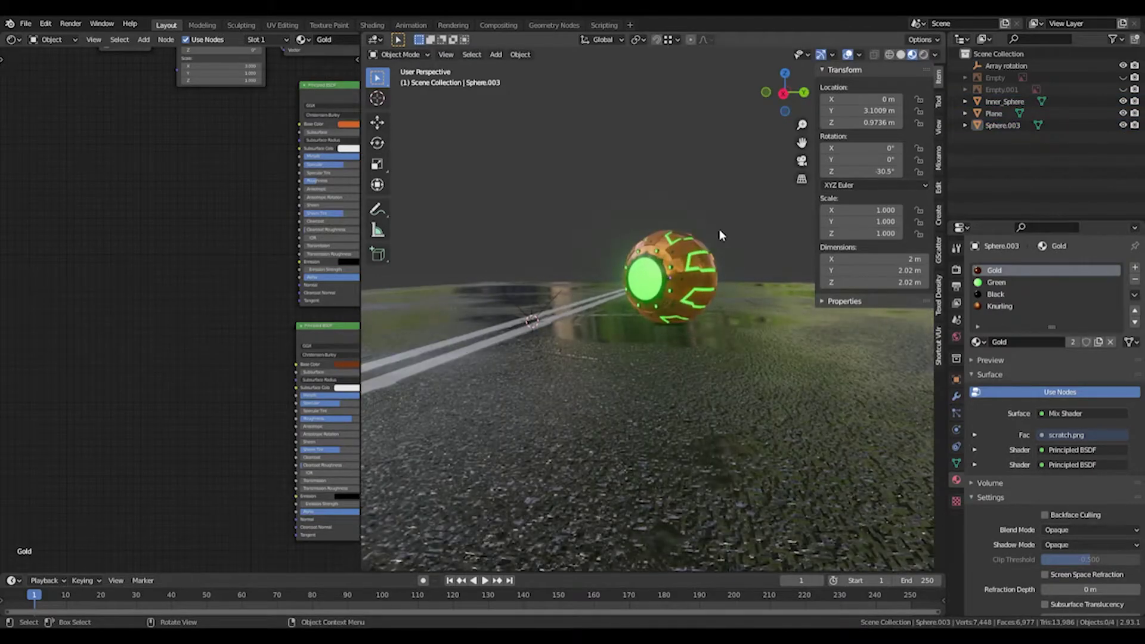
middle_click_drag(719, 230, 745, 223)
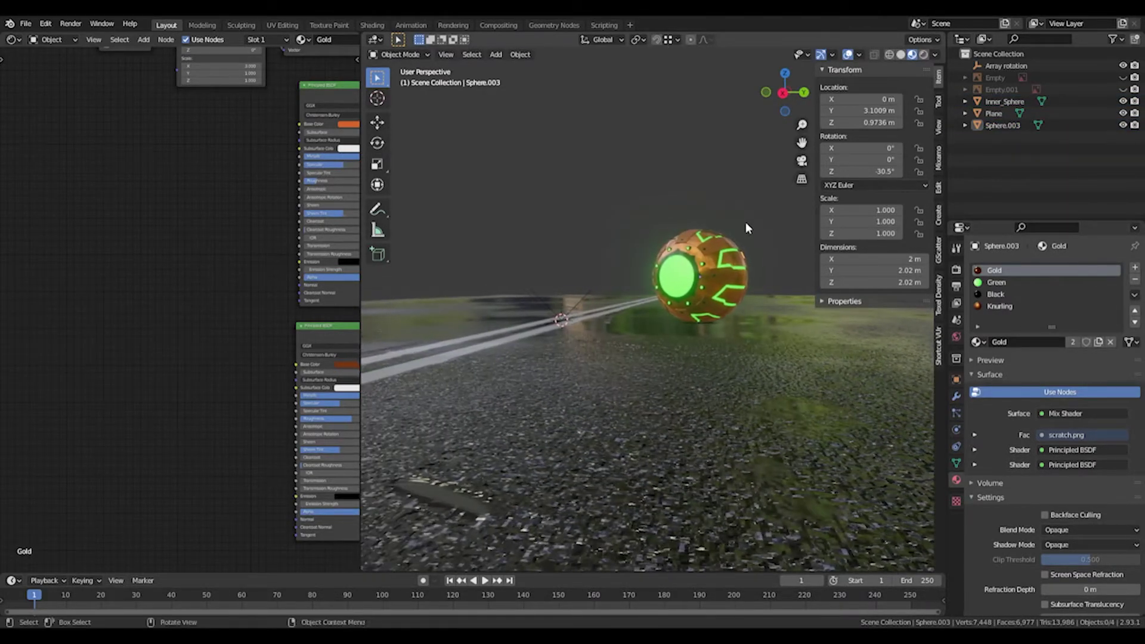
key("ctrl+s")
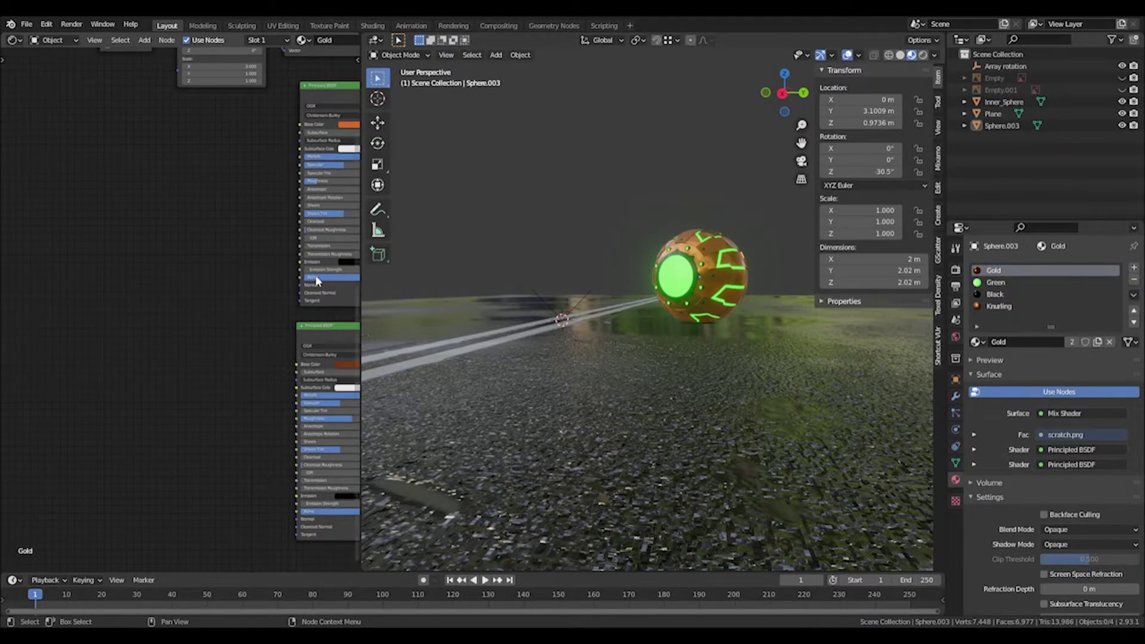
Add a camera to the scene and look through it
key("shift+a")
mouse_move(648, 203)
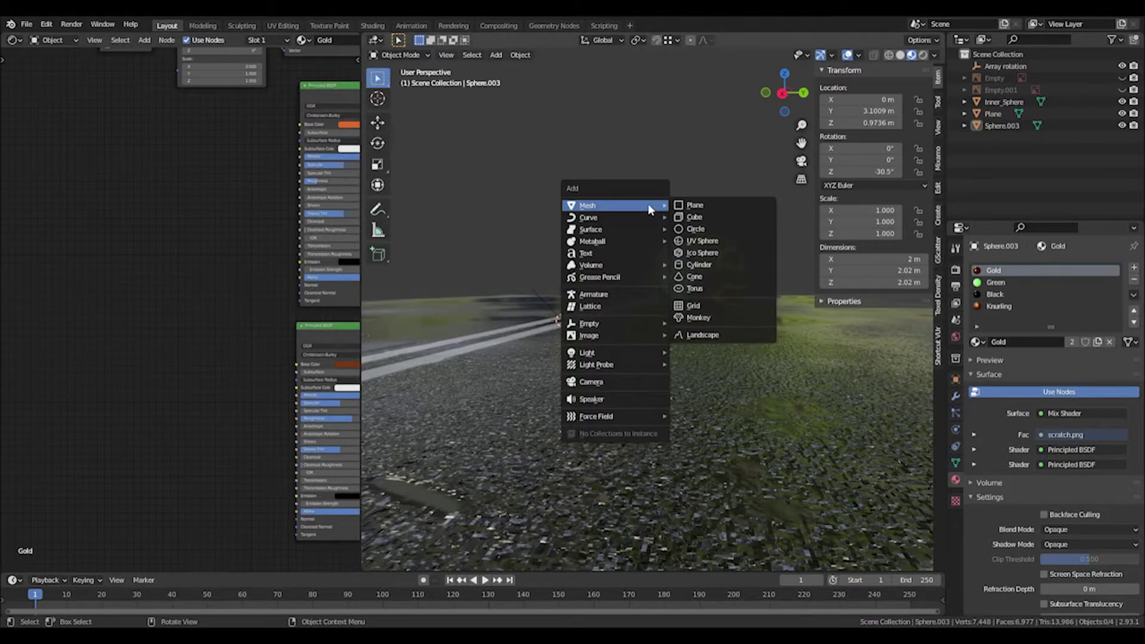
left_click(620, 382)
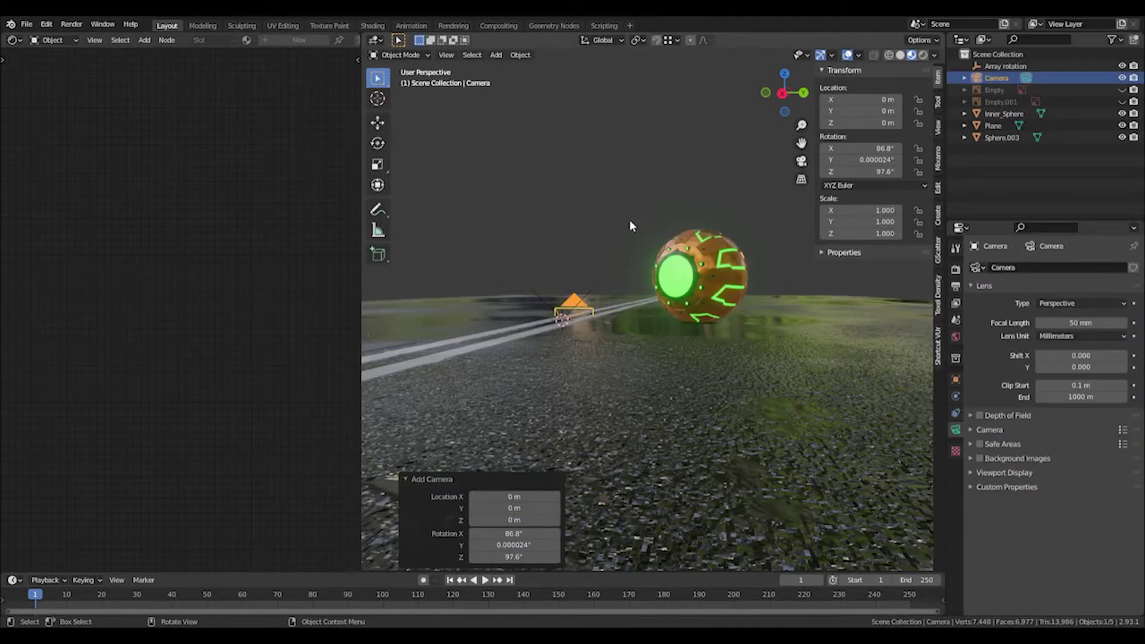
key("KP_0")
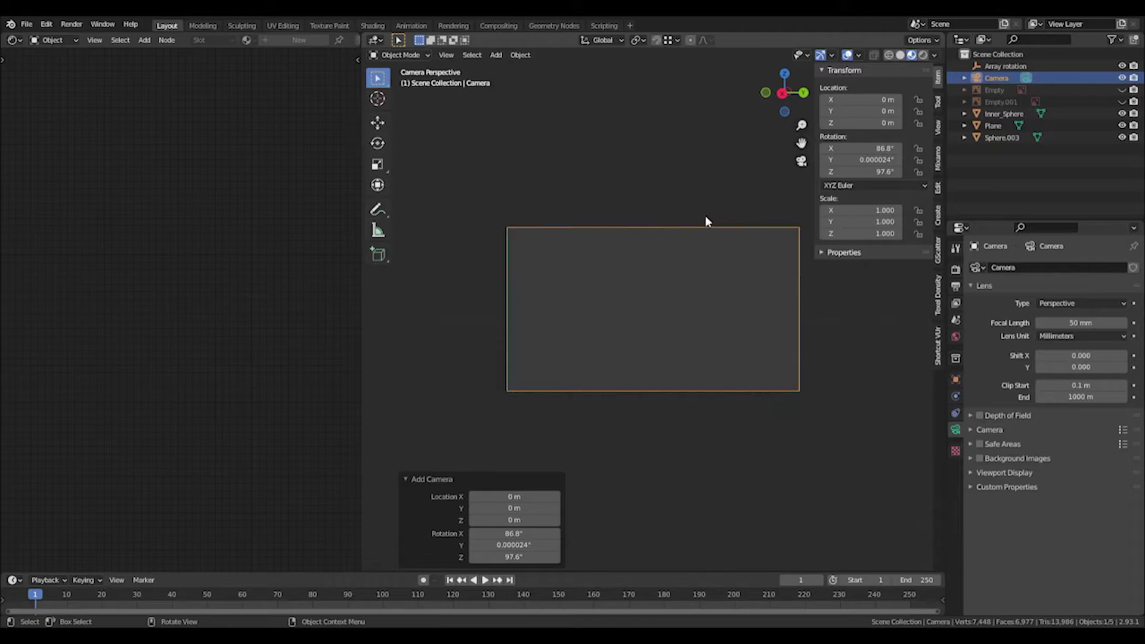
Lock the camera to the view so that navigating moves it
left_click(937, 101)
left_click(939, 78)
left_click(938, 101)
left_click(936, 127)
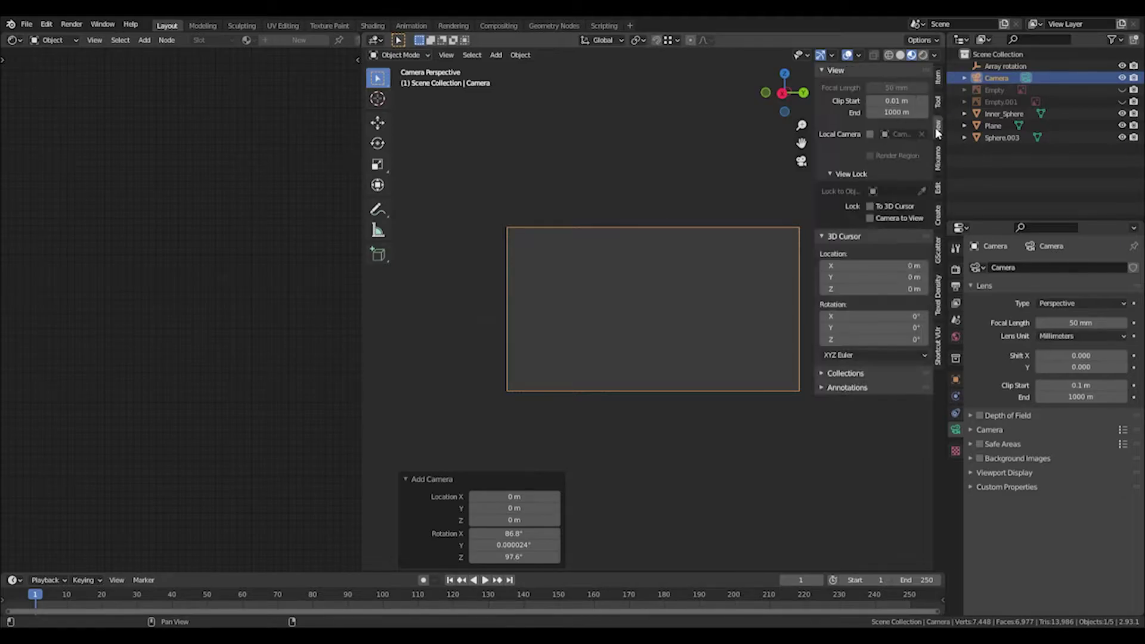
left_click(871, 220)
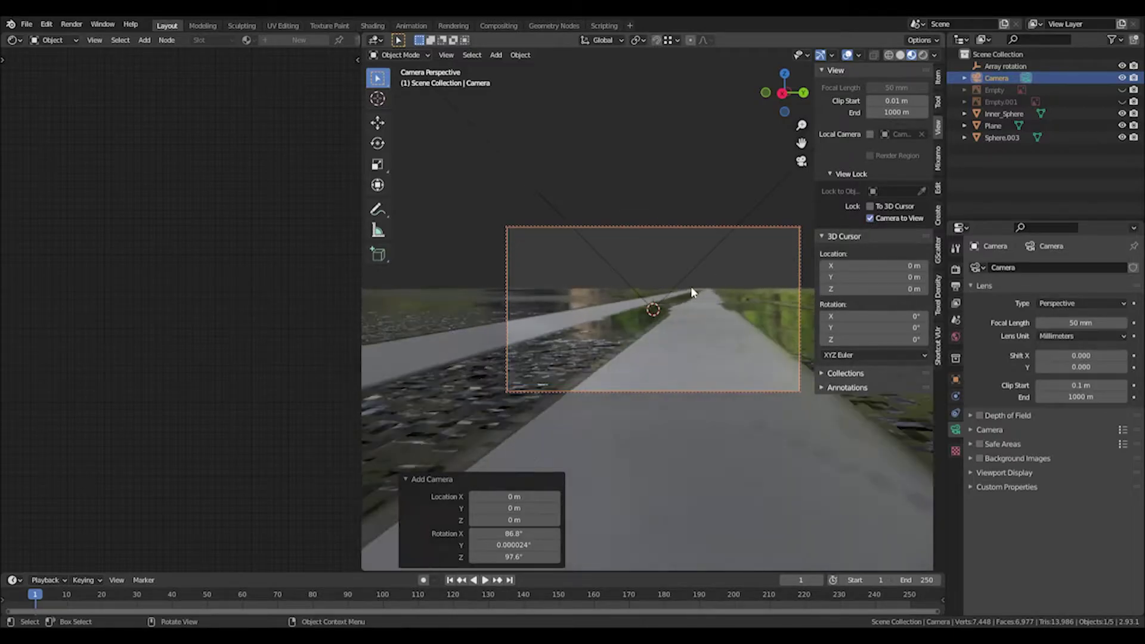
Frame the glowing sphere low above the road in the right half of the camera frame, and unlock the camera from the view
scroll(691, 286, "down", 8)
mouse_move(707, 278)
middle_mouse_down()
mouse_move(667, 292)
mouse_move(691, 274)
middle_mouse_up()
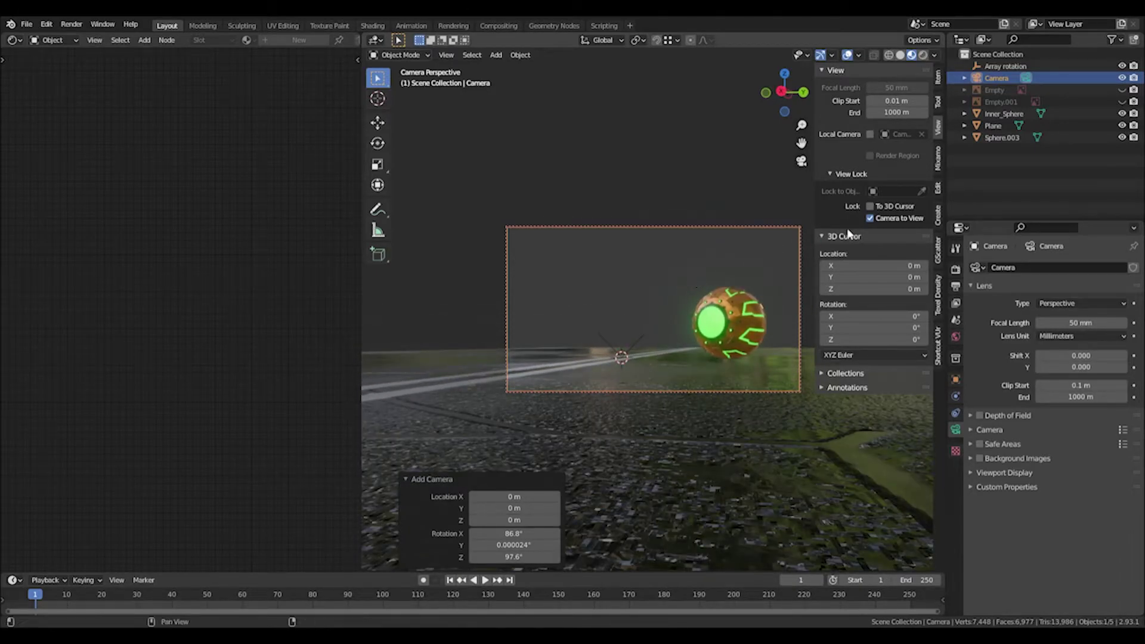
left_click(869, 217)
middle_click_drag(686, 250, 631, 226)
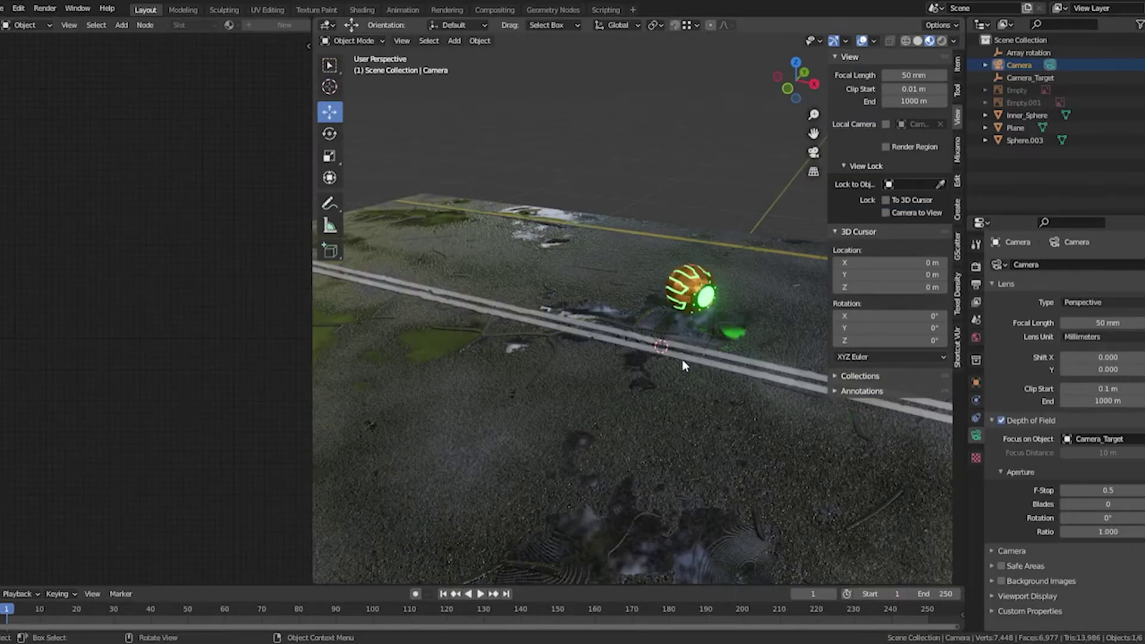
middle_click_drag(683, 365, 646, 347)
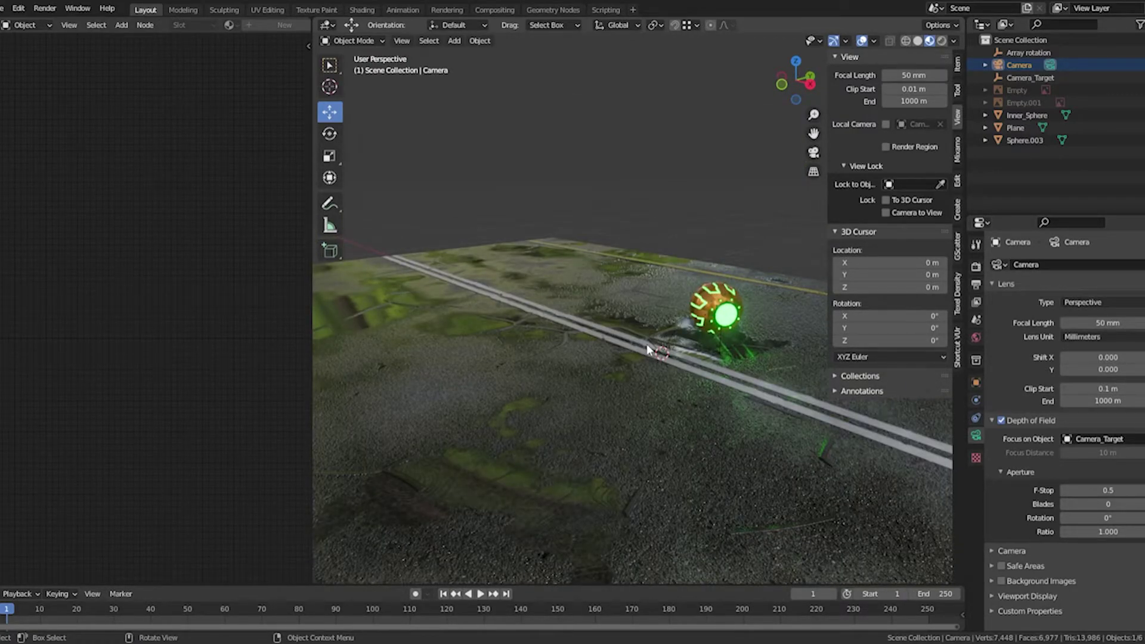
key("KP_0")
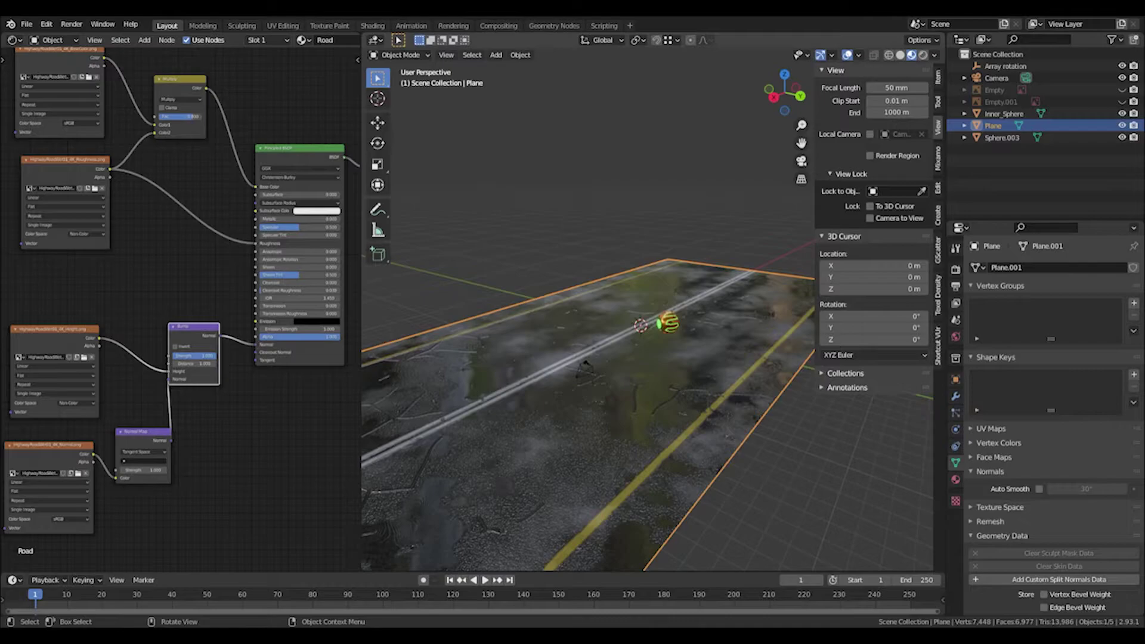
Deselect the road plane and switch the shader editor to the World shader
left_click(460, 275)
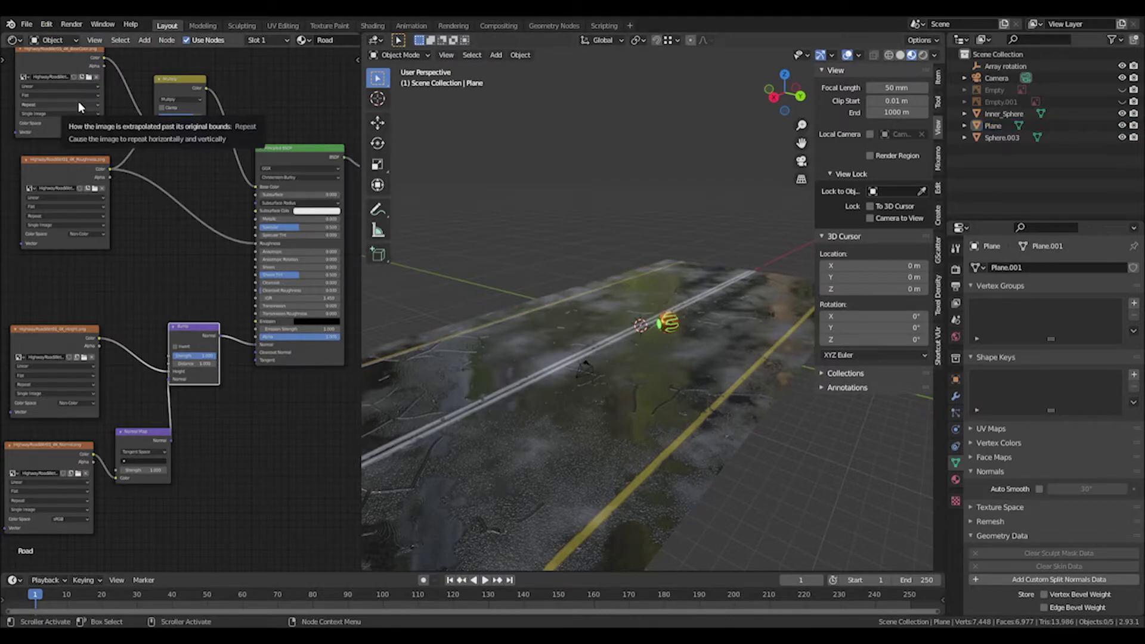
left_click(17, 40)
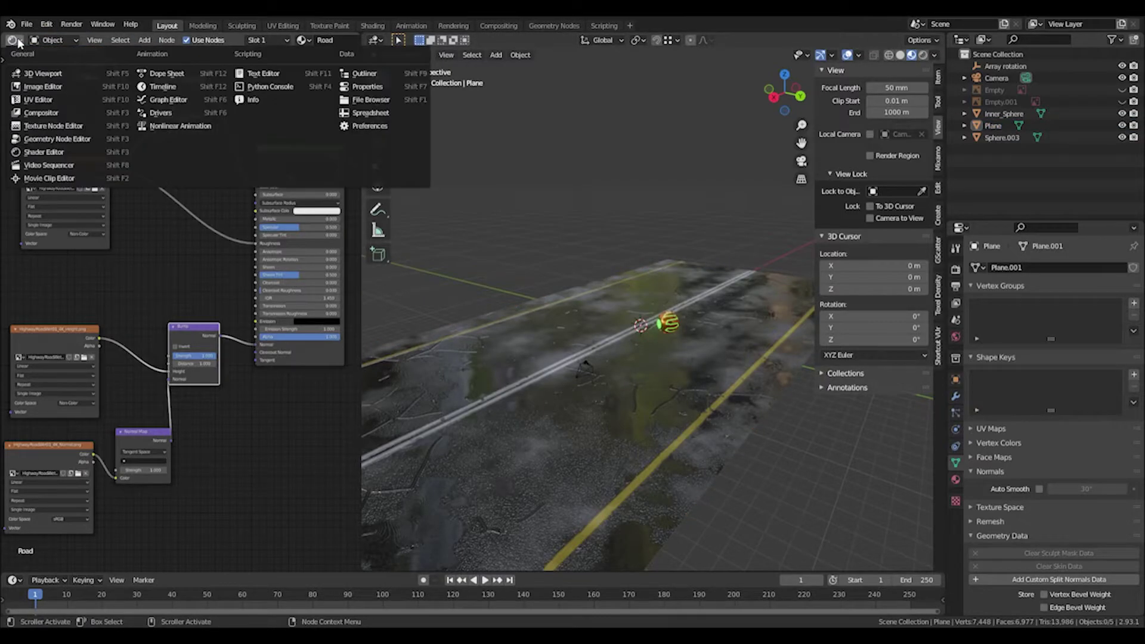
left_click(137, 397)
left_click(52, 40)
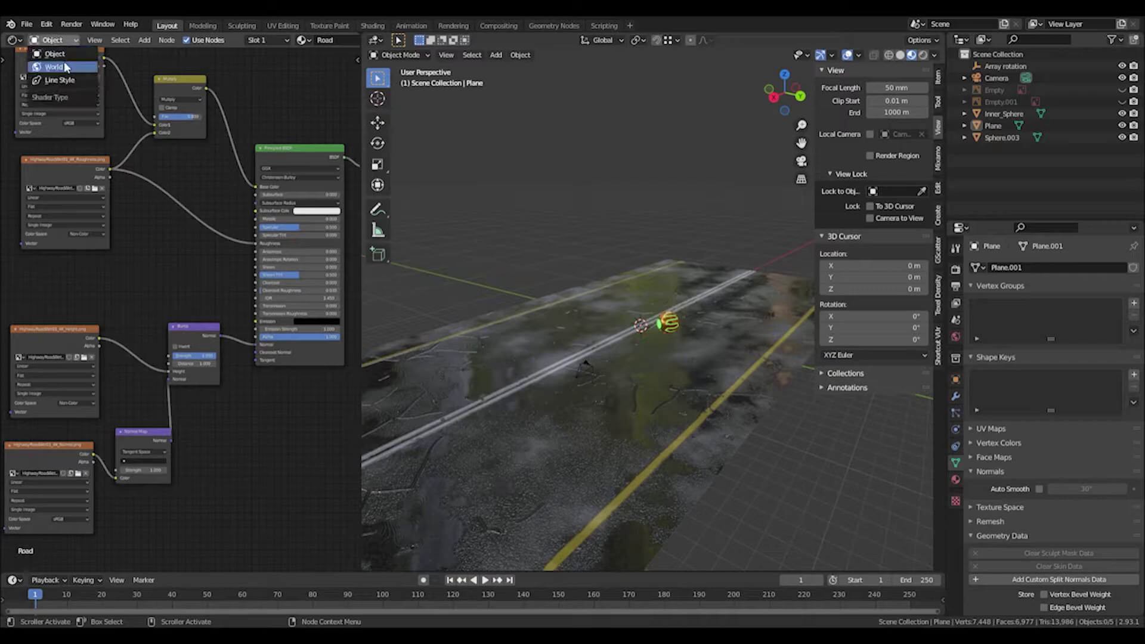
left_click(62, 69)
Delete the Background node from the world's node tree
middle_click_drag(279, 191, 153, 242)
scroll(153, 243, "up", 3)
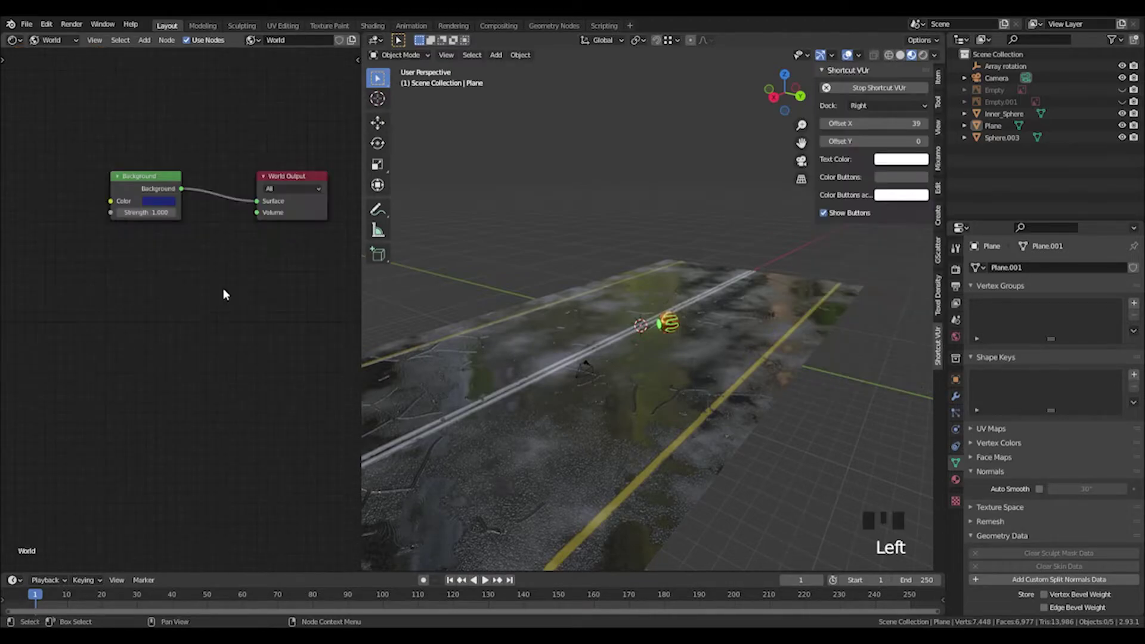
left_click(150, 181)
key("Delete")
left_click(131, 277)
Add an Environment Texture node before the World Output node
key("shift+a")
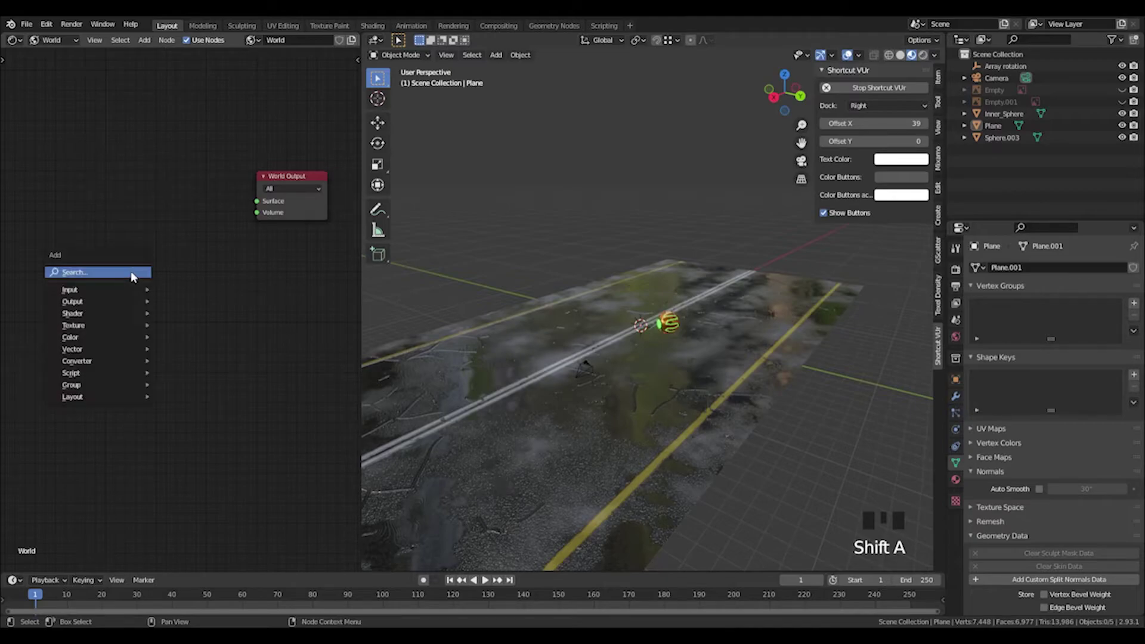
left_click(130, 271)
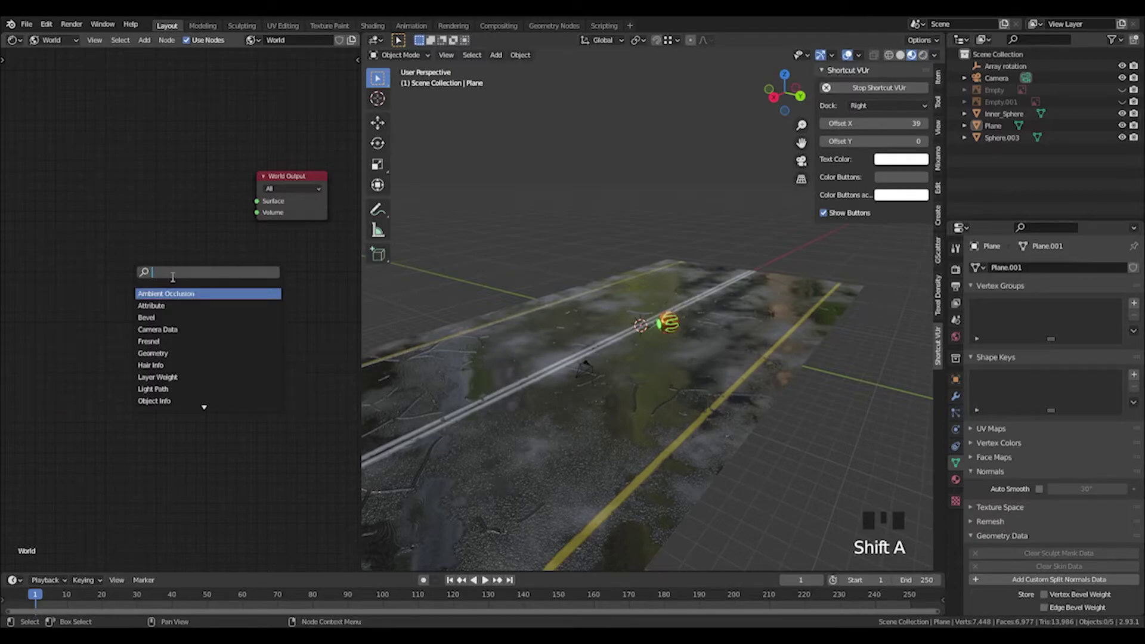
type("evn")
key("BackSpace")
key("Down")
key("Return")
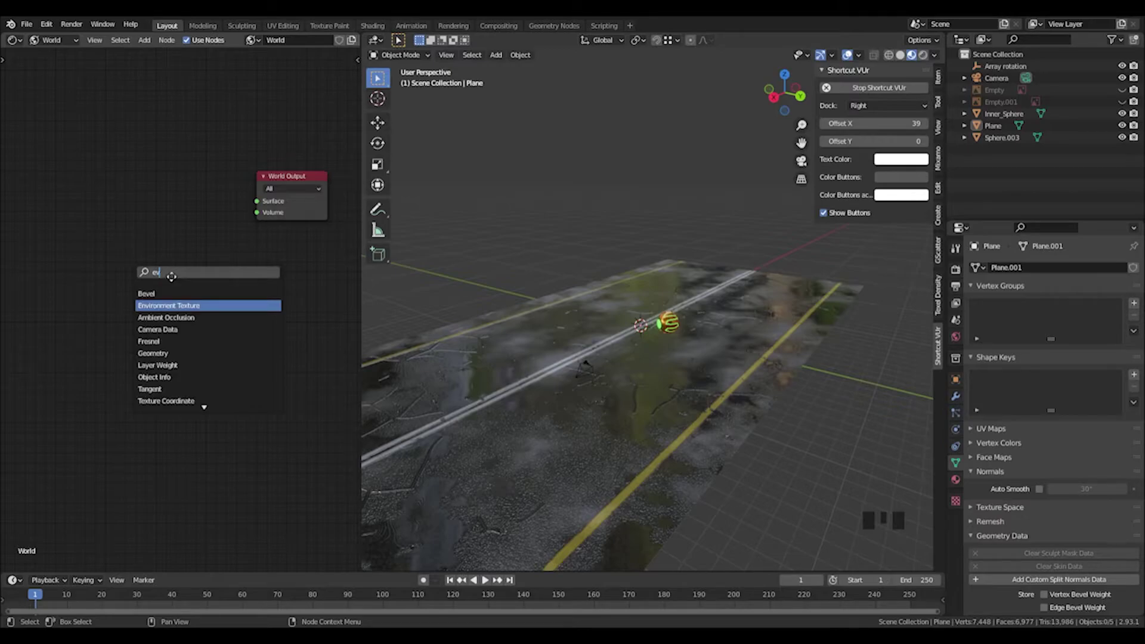
key("Return")
left_click(127, 248)
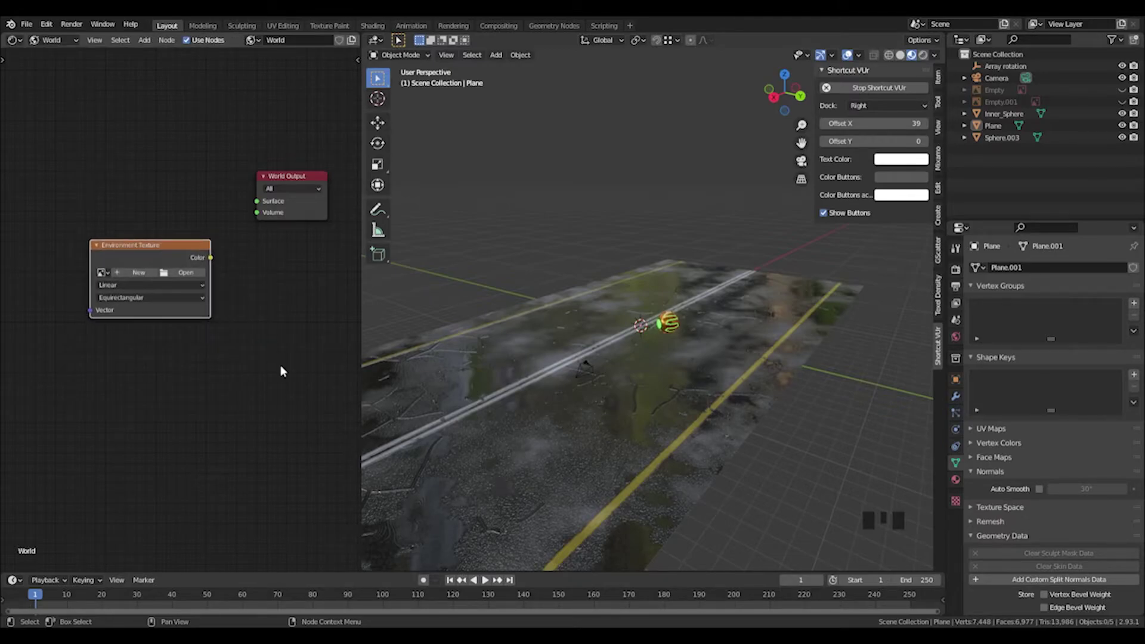
Load hansaplatz_4k.exr into the Environment Texture node and link its Color to the World Output's Surface
left_click(192, 273)
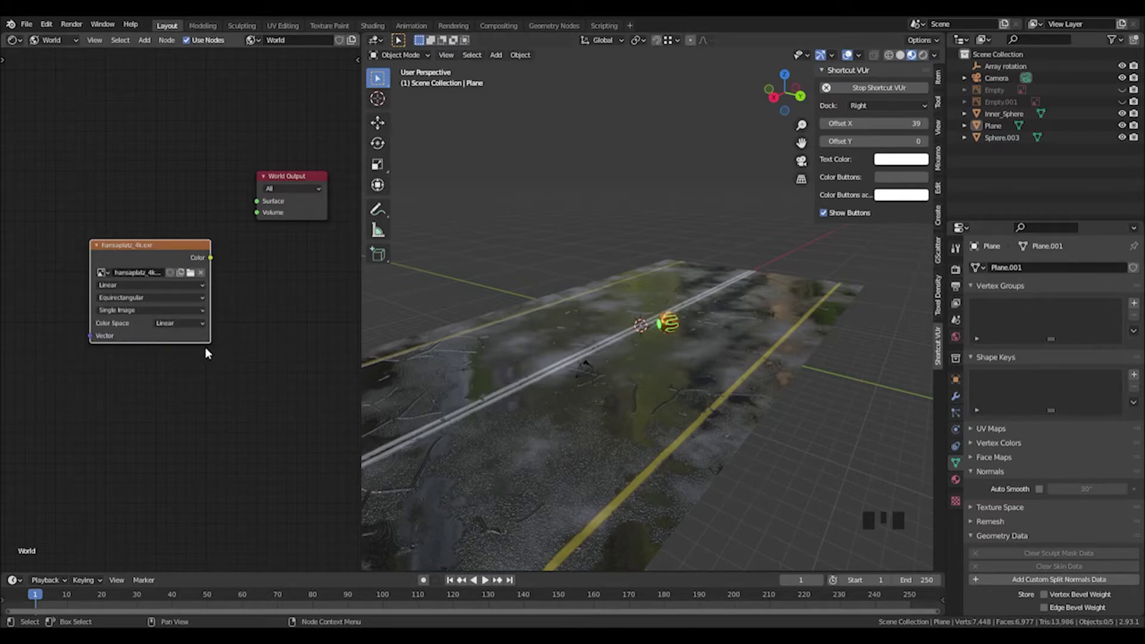
left_click_drag(211, 257, 257, 202)
key("shift+t")
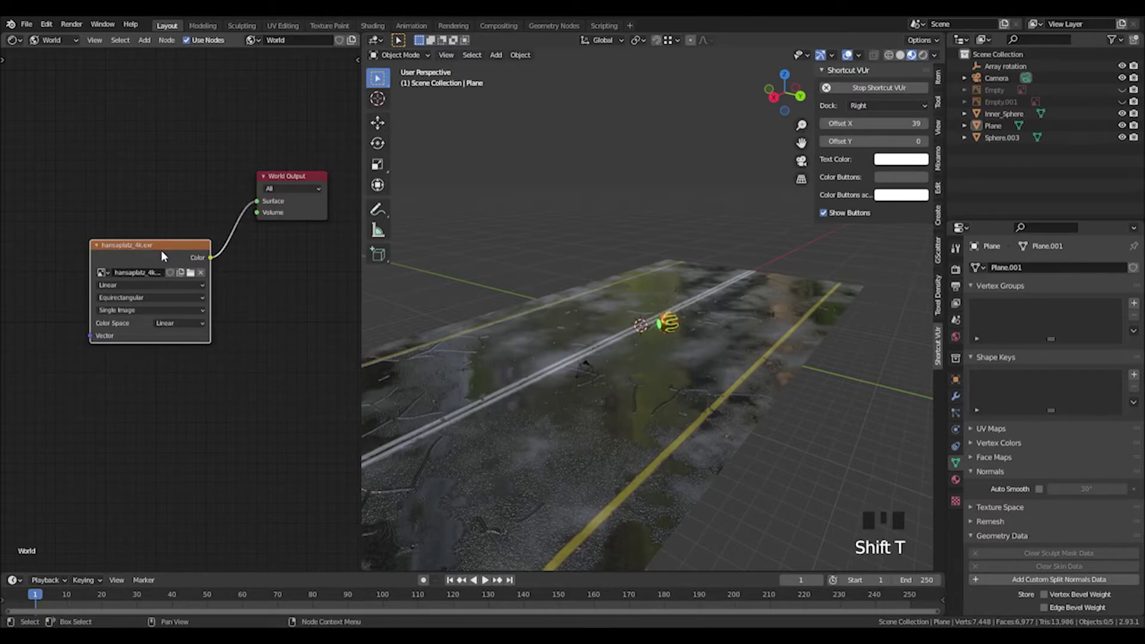
Add Mapping and Texture Coordinate nodes ahead of the hansaplatz_4k.exr environment texture
key("ctrl+t")
middle_click_drag(139, 204, 303, 183)
middle_click_drag(510, 258, 568, 248)
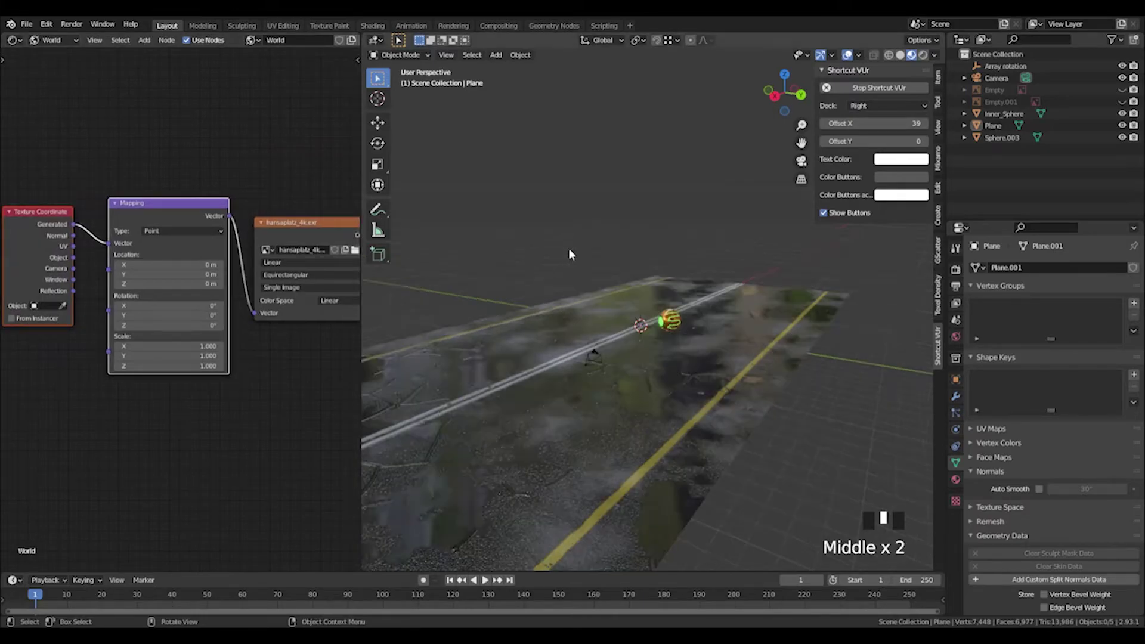
Switch the viewport to Rendered shading and look through the camera
key("x")
key("z")
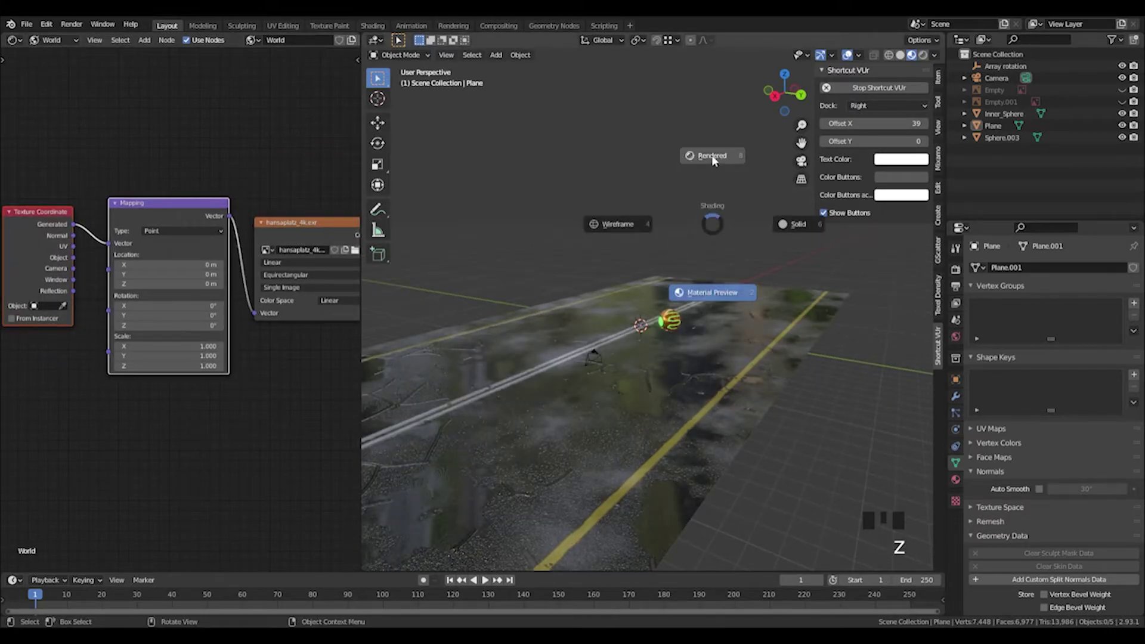
left_click(713, 156)
scroll(678, 277, "up", 5)
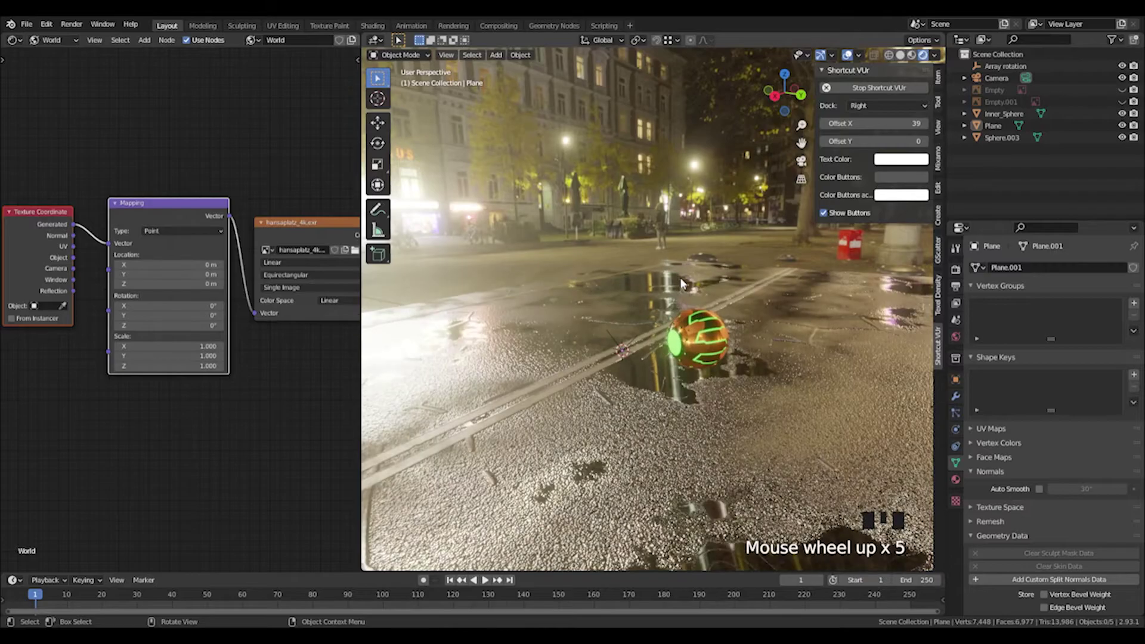
key("KP_0")
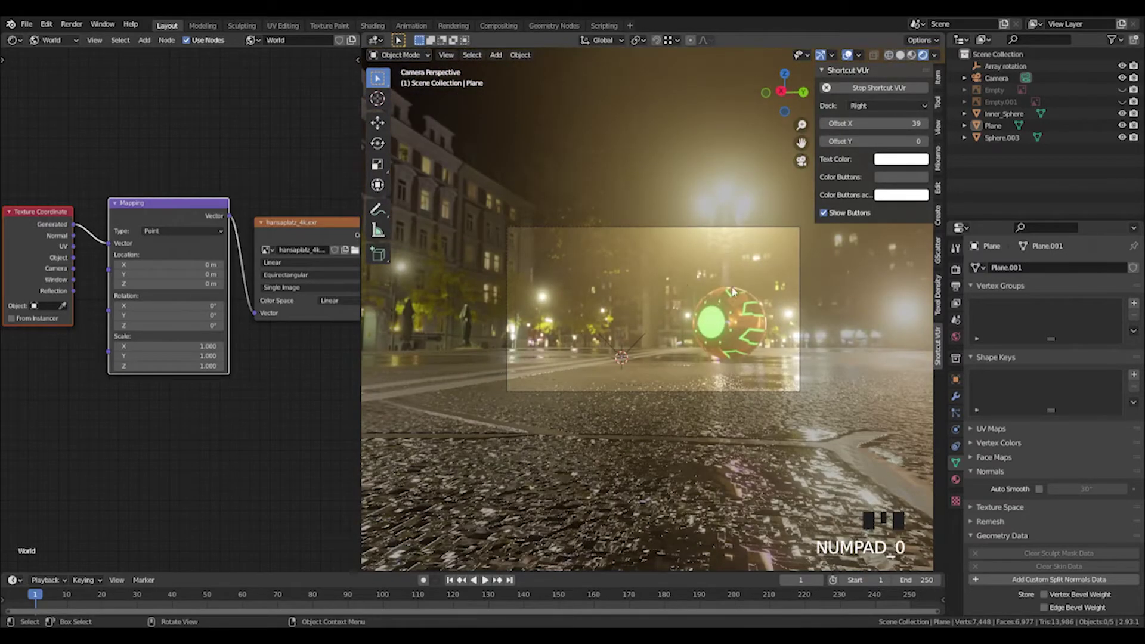
Set the environment Mapping node's Z rotation to about -12.1° and close the shader editor area
left_click_drag(194, 330, 162, 326)
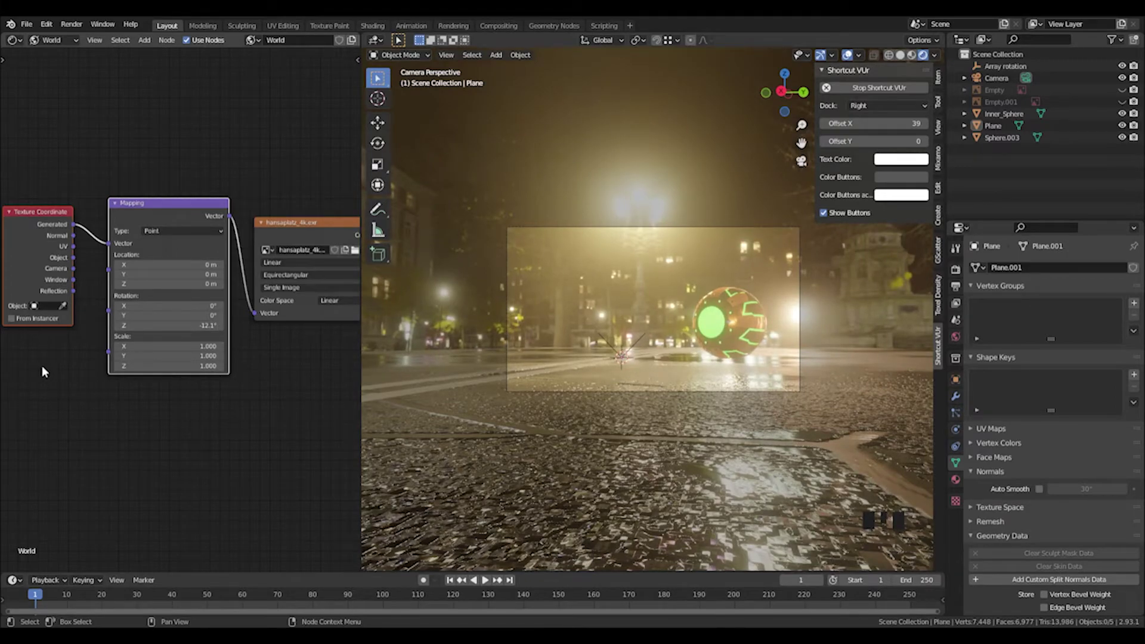
middle_click_drag(42, 366, 260, 399)
left_click_drag(360, 34, 293, 92)
right_click(293, 93)
left_click_drag(360, 34, 232, 89)
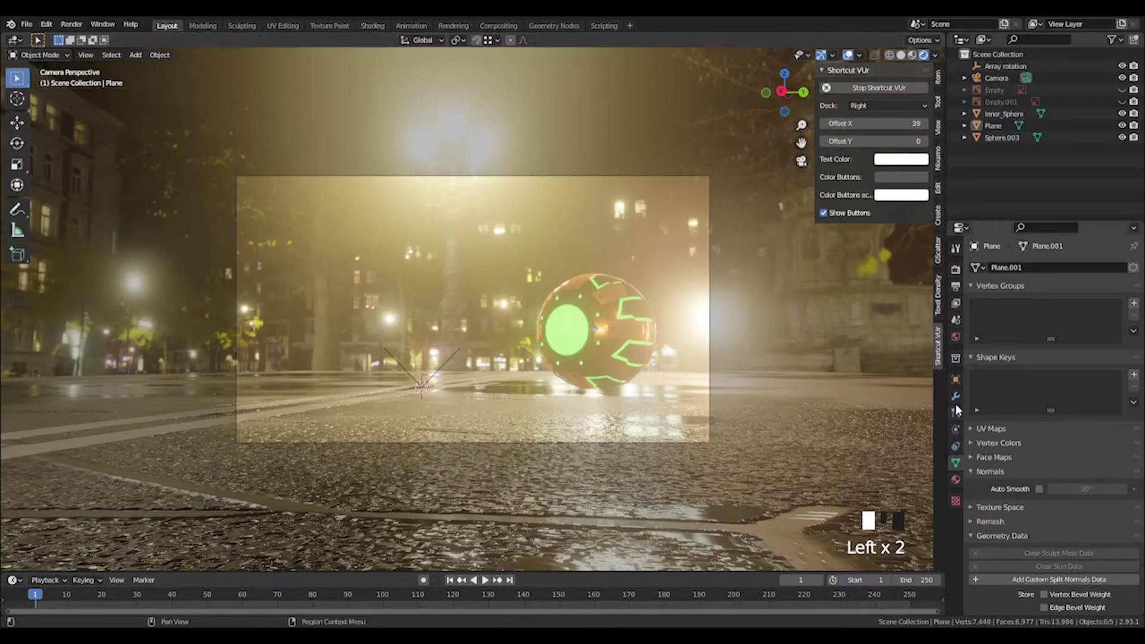
Set the Eevee Bloom threshold to 10, knee to about 0.564, radius to about 4.705 and intensity to about 0.006
left_click(955, 269)
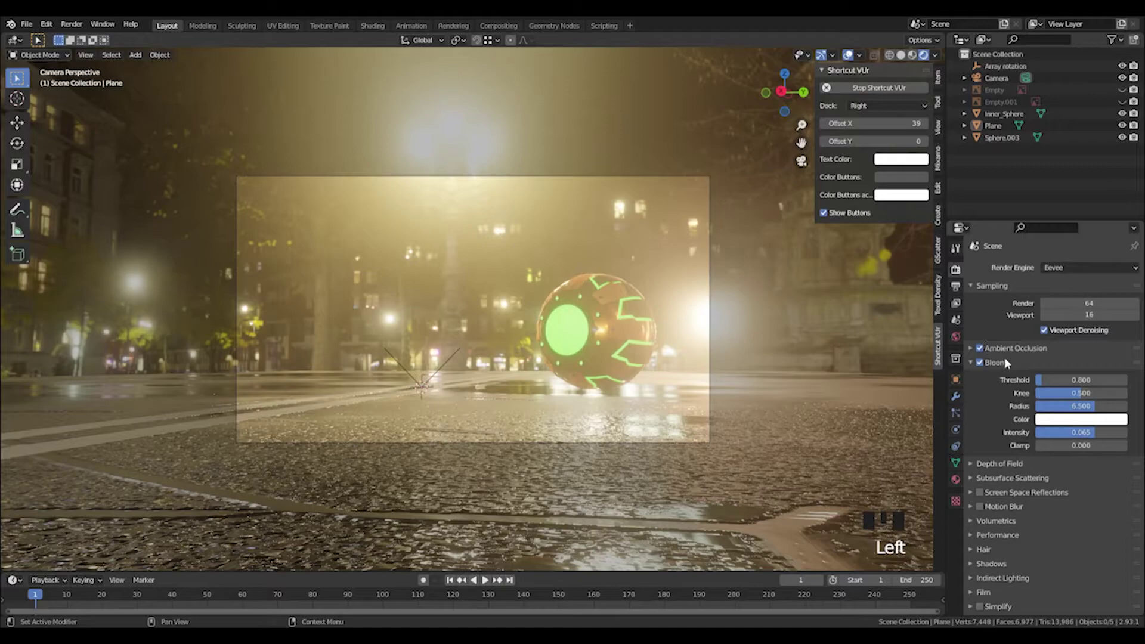
left_click(970, 347)
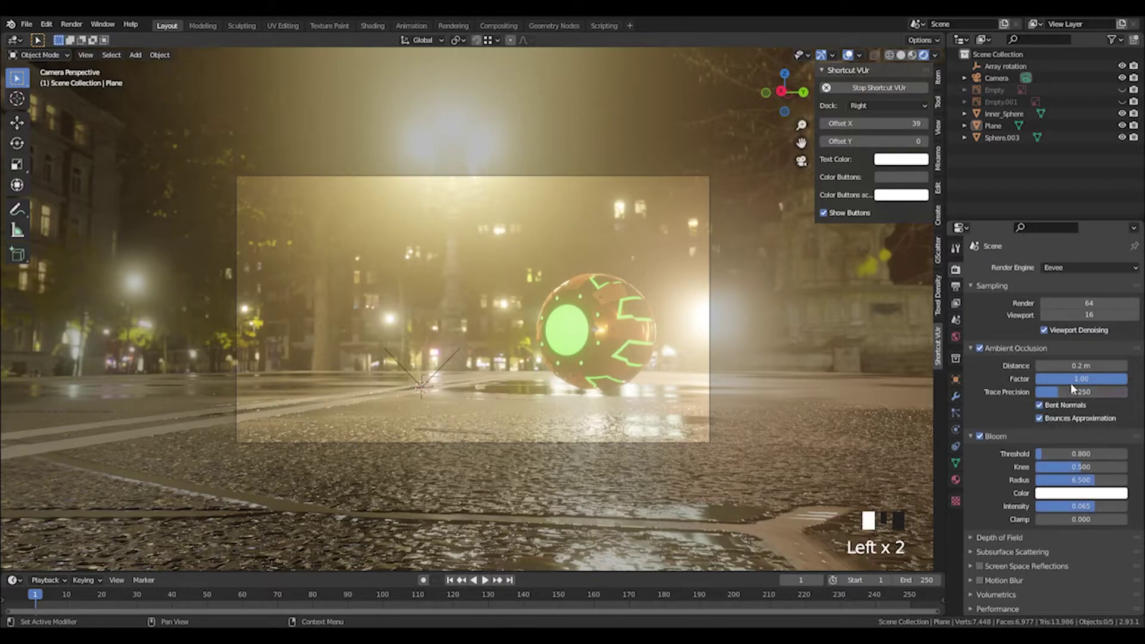
left_click(969, 348)
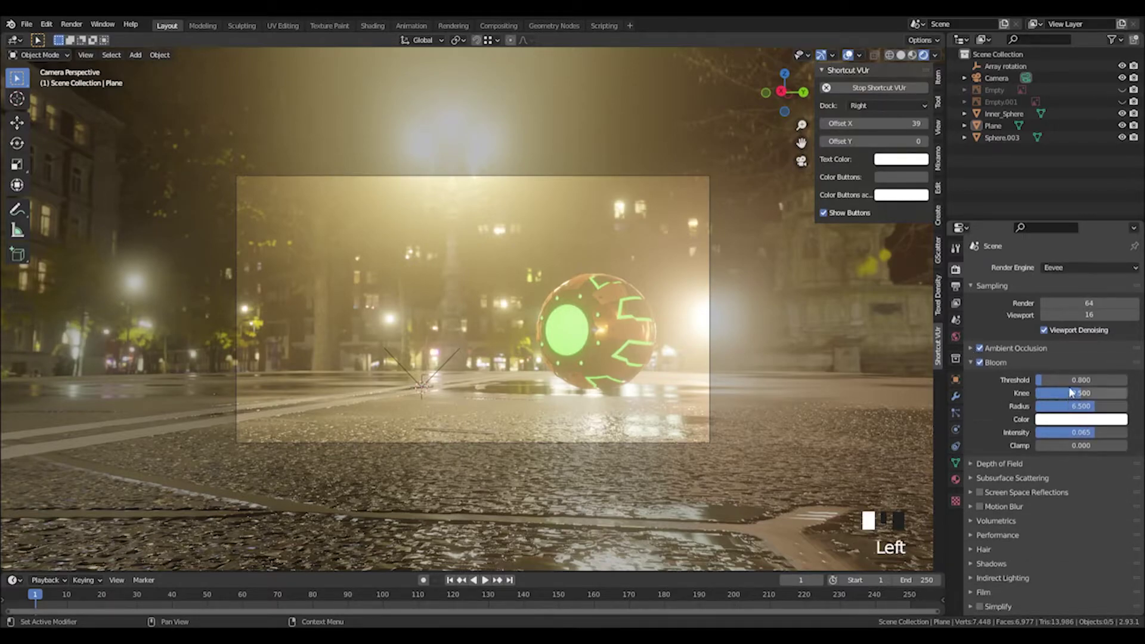
left_click_drag(1073, 380, 1121, 380)
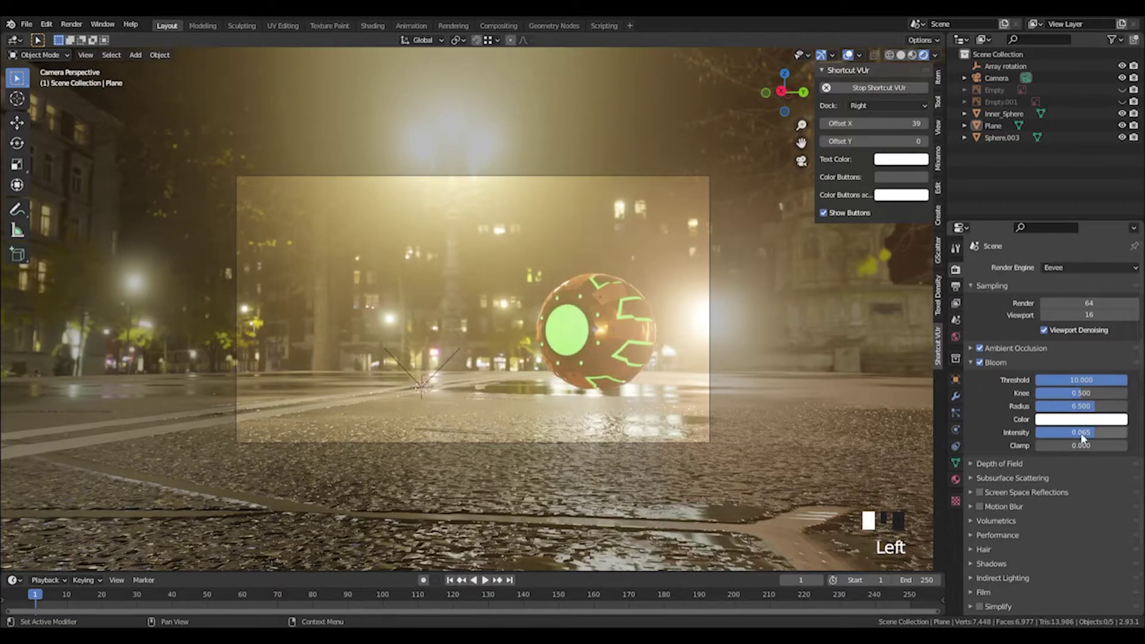
left_click_drag(1084, 432, 1038, 431)
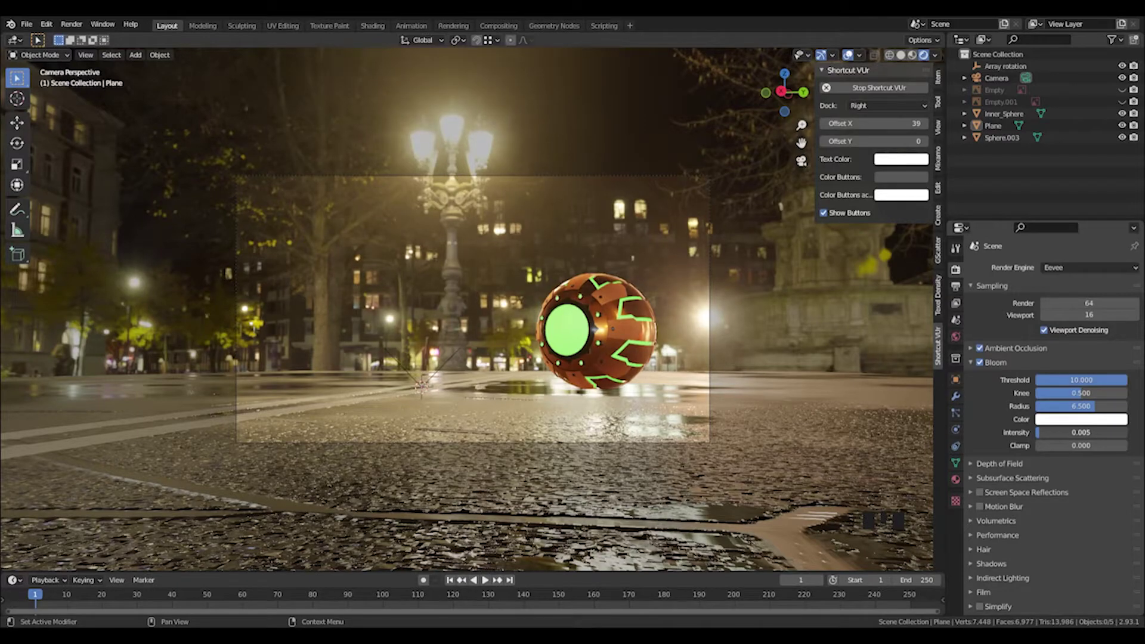
mouse_move(1080, 406)
left_mouse_down()
mouse_move(1063, 406)
mouse_move(1088, 396)
left_mouse_up()
left_click_drag(1042, 431, 1047, 430)
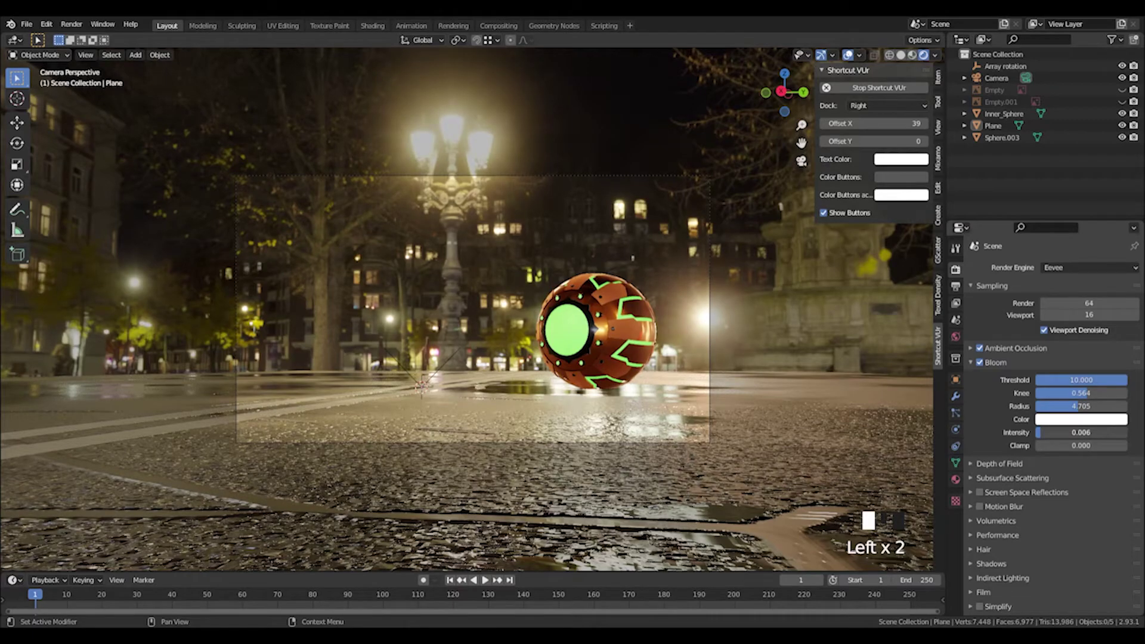
Select the sphere and split the viewport to open a Shader Editor beside it
left_click(572, 325)
left_click_drag(6, 34, 307, 78)
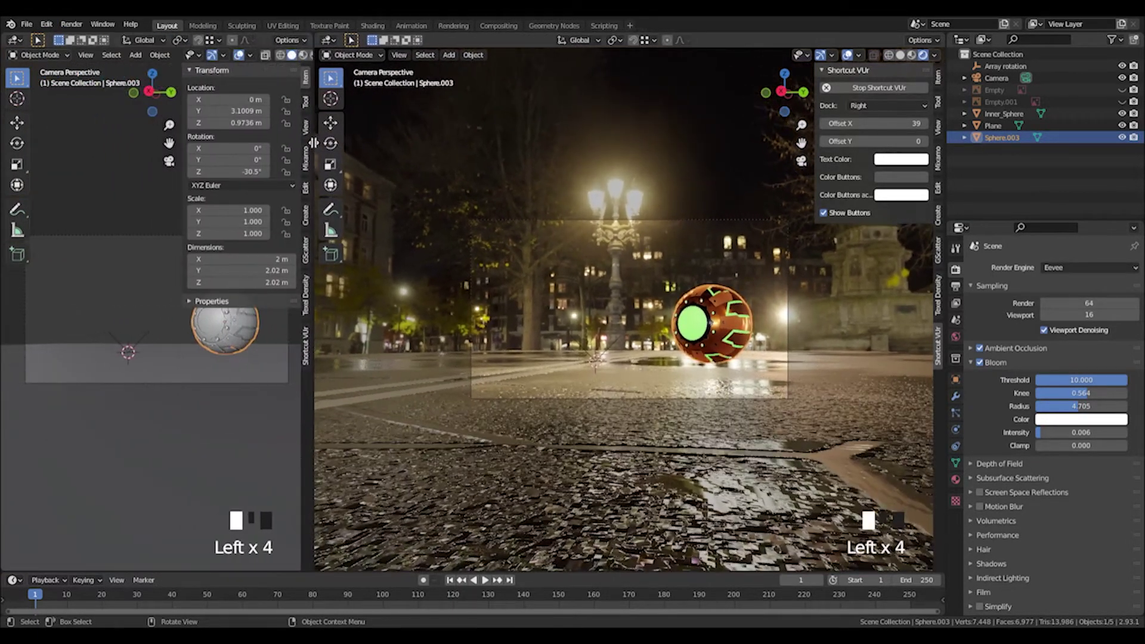
left_click(15, 40)
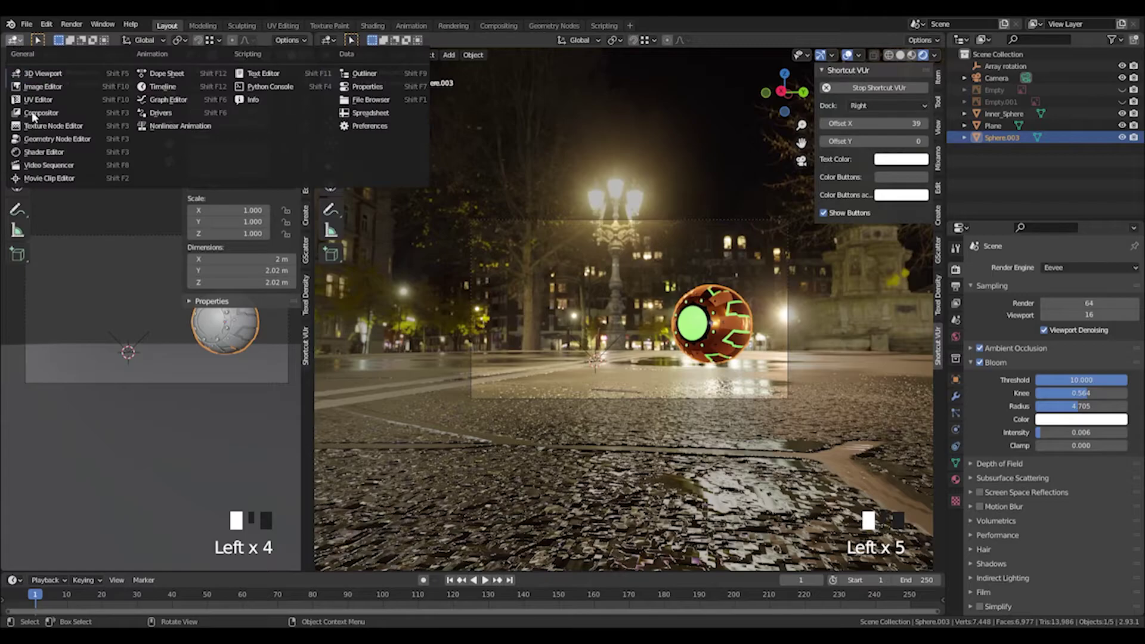
left_click(46, 152)
Show the material properties and make the Green material slot of Sphere.003 active
left_click(990, 127)
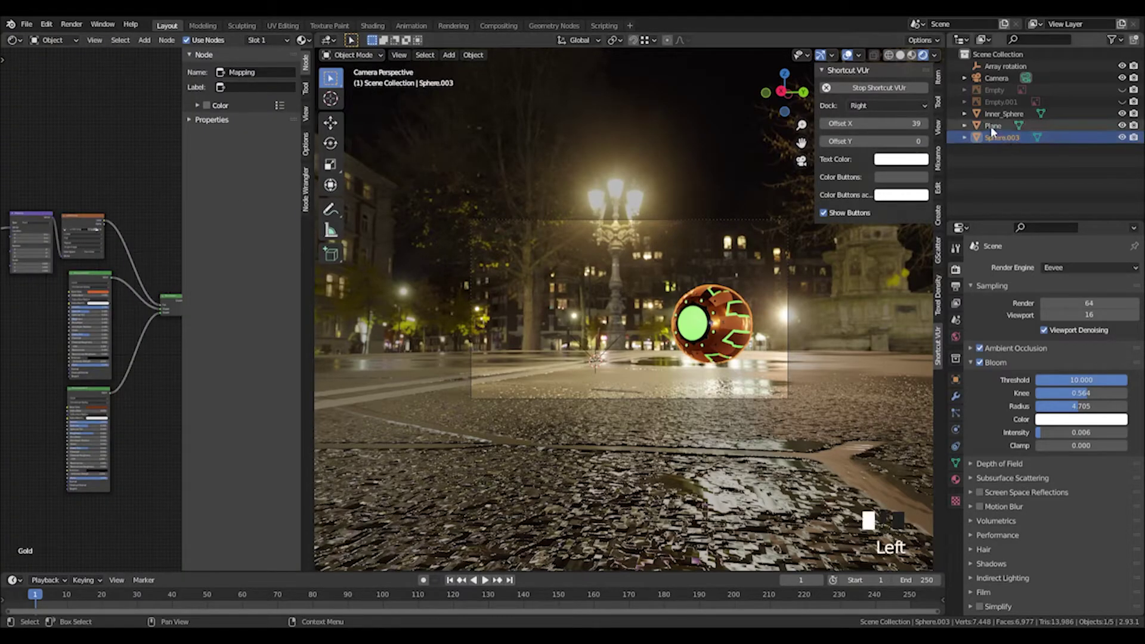
middle_click_drag(90, 196, 177, 173)
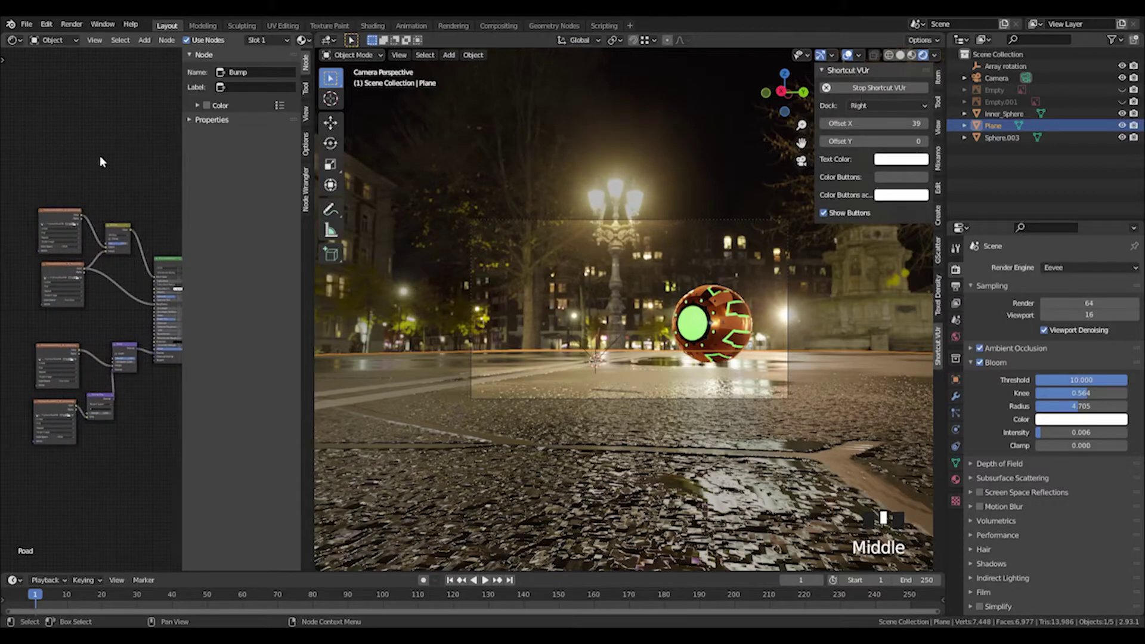
middle_click_drag(102, 161, 68, 107)
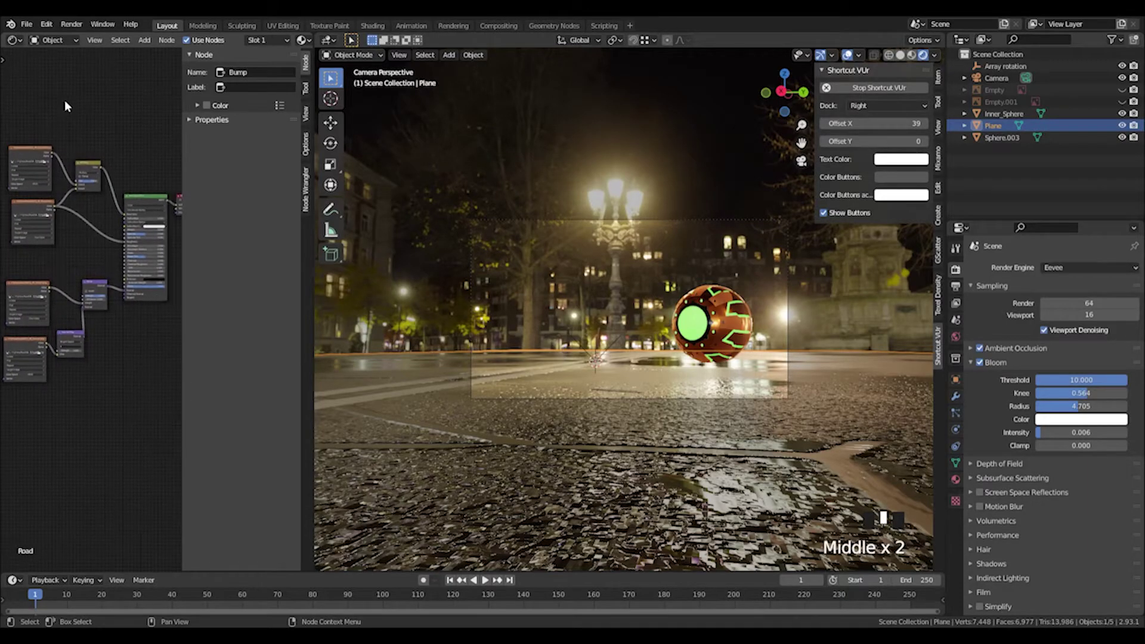
left_click(955, 478)
left_click(1001, 138)
left_click(994, 283)
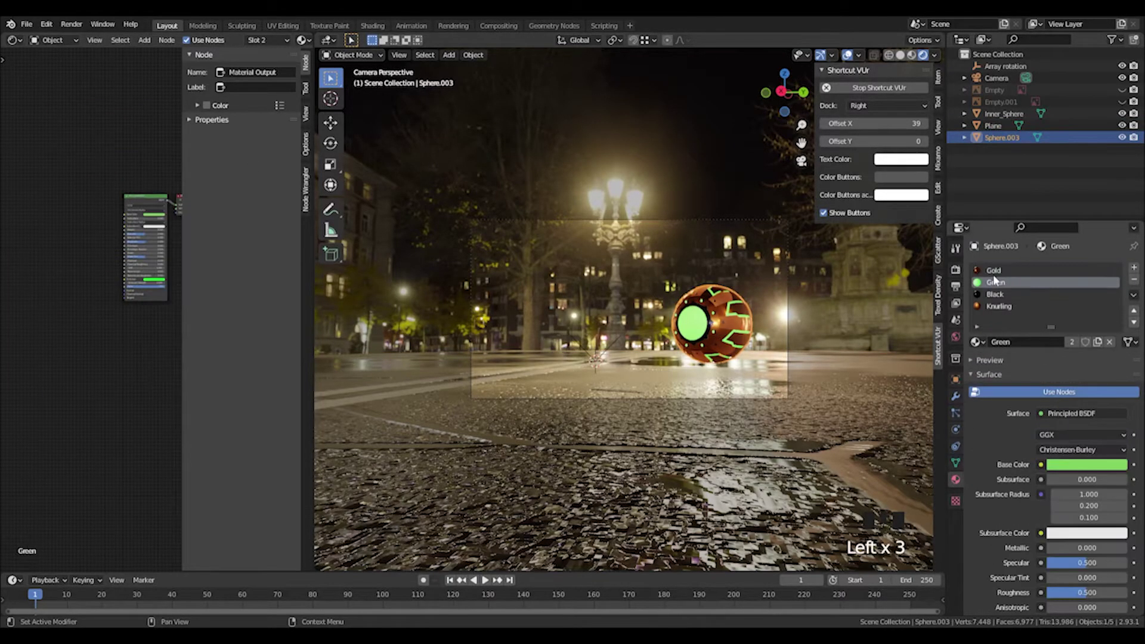
Raise the Green material's Emission Strength to about 44.3 in its Principled BSDF node
middle_click_drag(115, 315, 102, 340)
scroll(122, 329, "up", 4)
scroll(124, 327, "up", 10)
left_click_drag(78, 260, 364, 260)
left_click(33, 393)
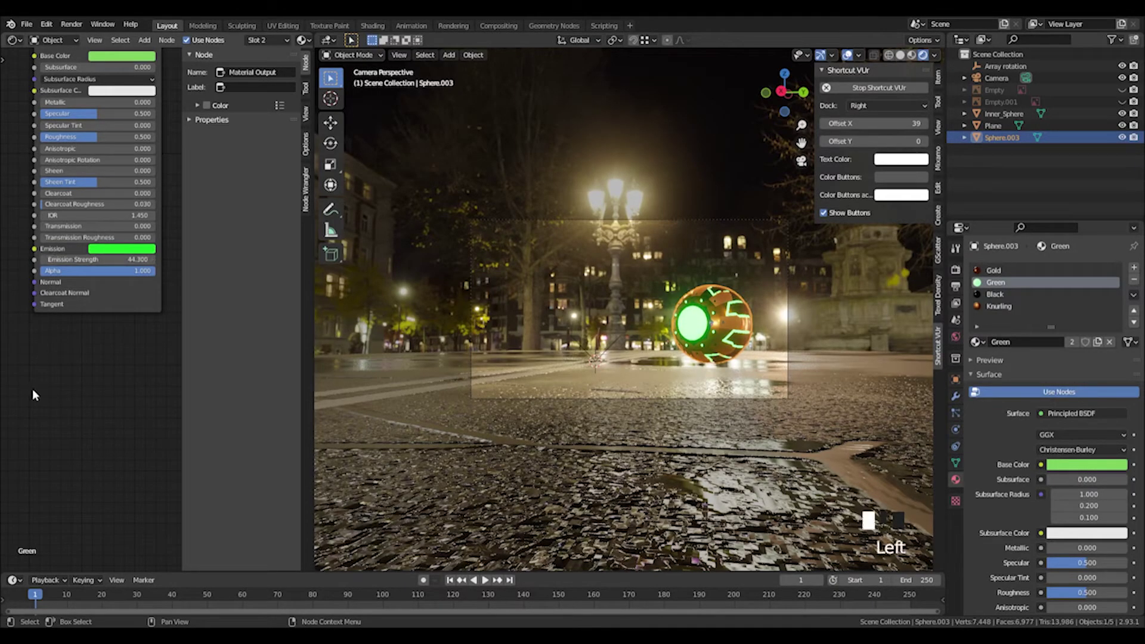
Select the road plane and close the shader editor area so the viewport fills the space
left_click(626, 378)
left_click_drag(315, 34, 214, 268)
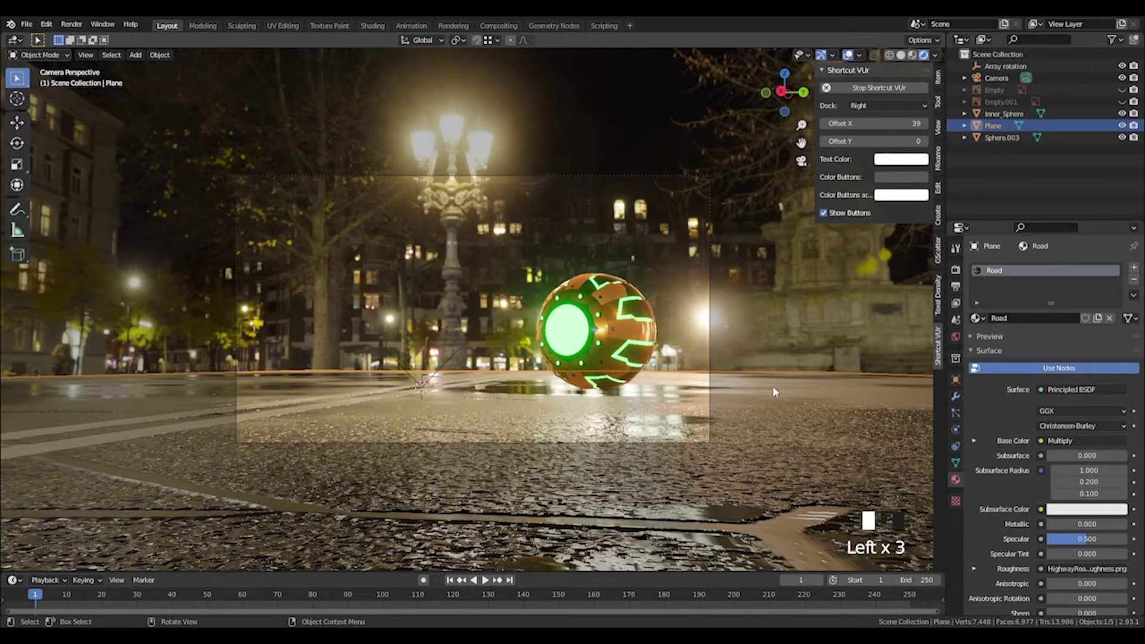
key("KP_0")
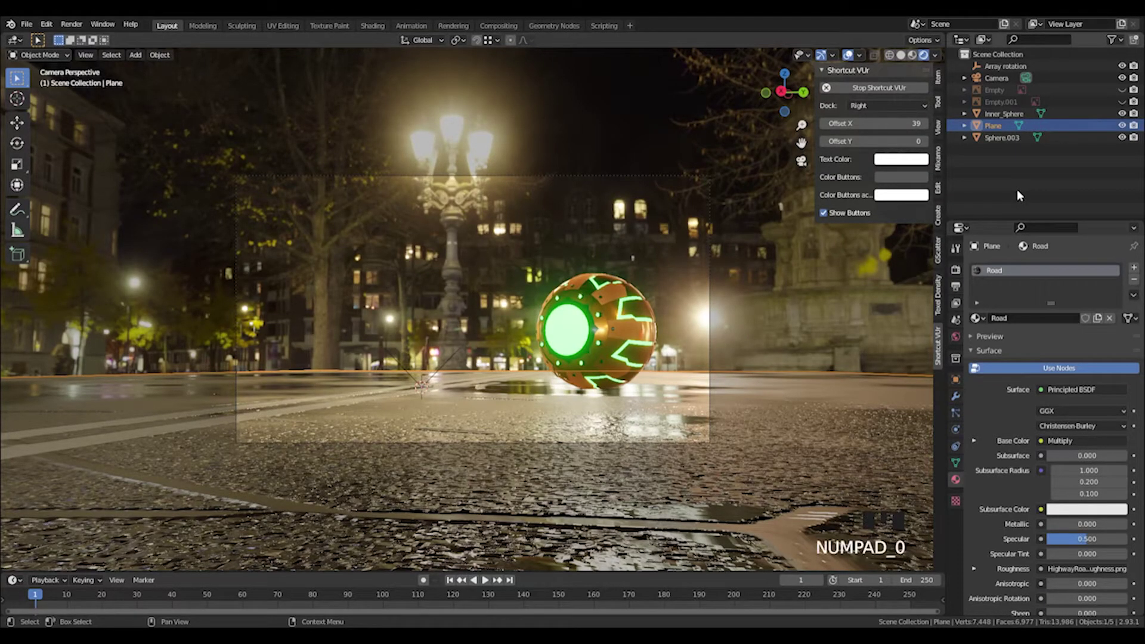
Enable Screen Space Reflections in the Eevee render settings
left_click(955, 269)
scroll(1023, 459, "down", 2)
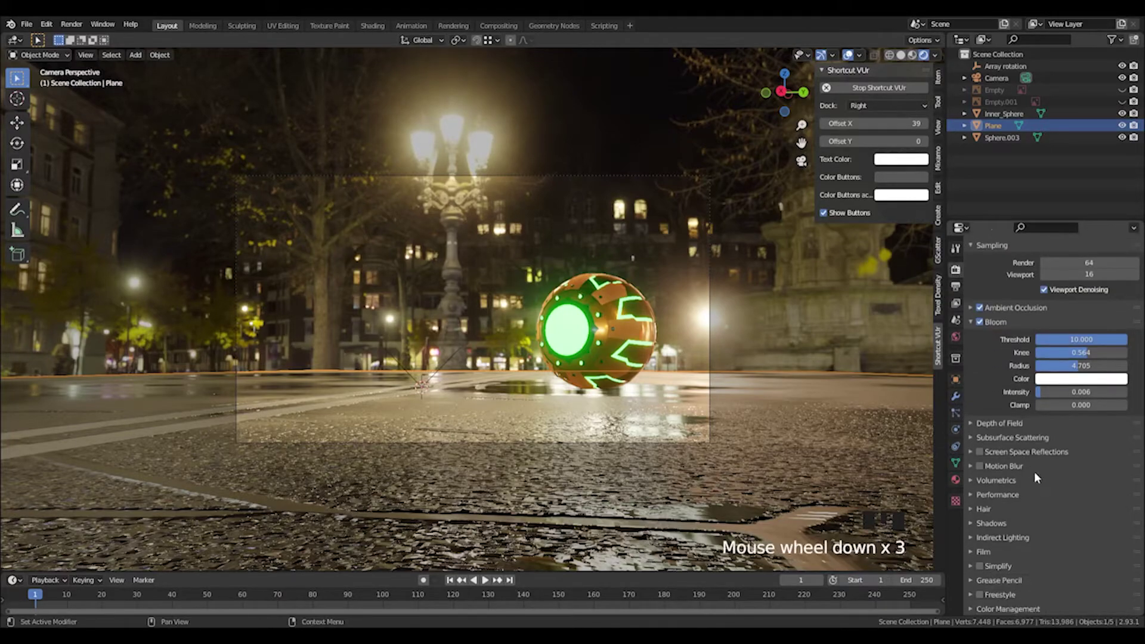
left_click(979, 451)
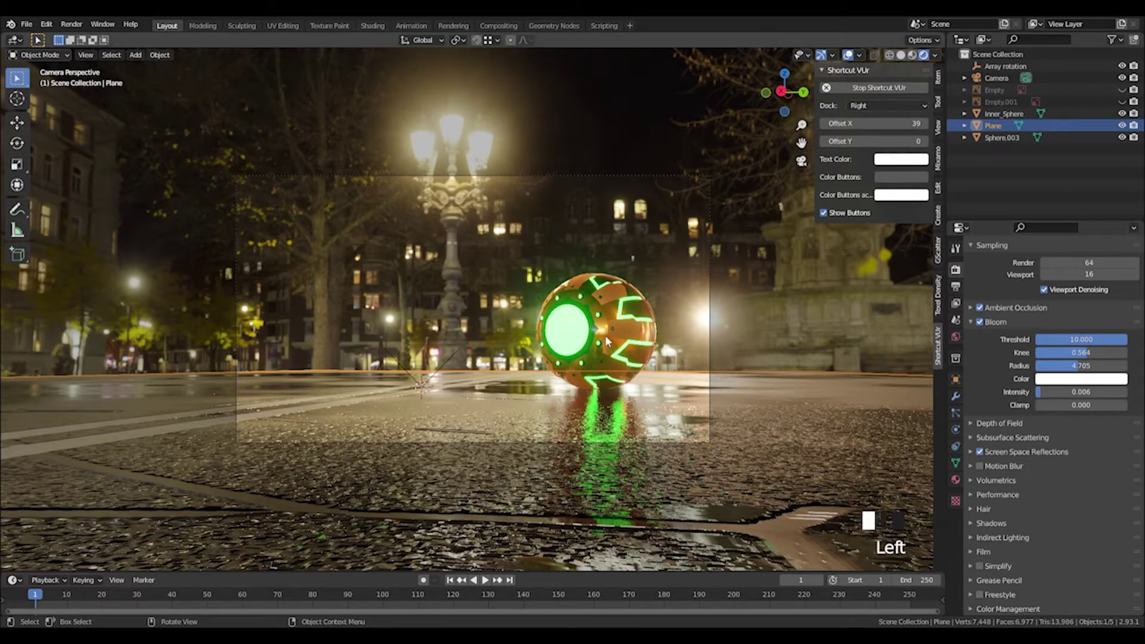
Select the outer and inner spheres, raise them about 0.02 m along Z, and clear the selection
left_click(602, 358)
left_click(601, 356, "ctrl")
key("g")
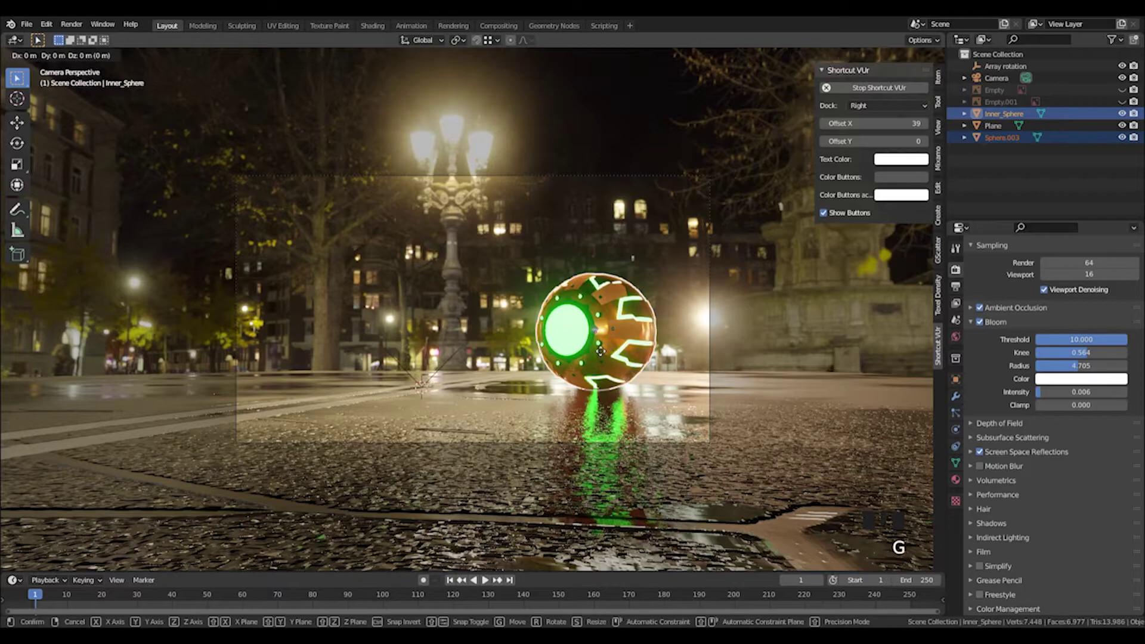
key("z")
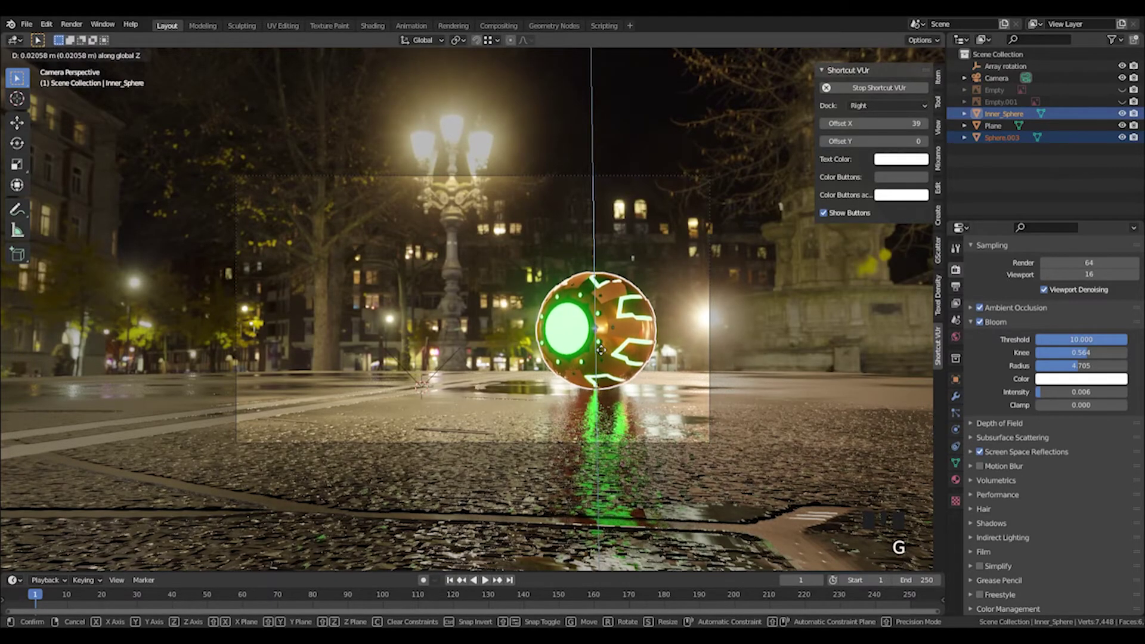
left_click(601, 350)
left_click(690, 404)
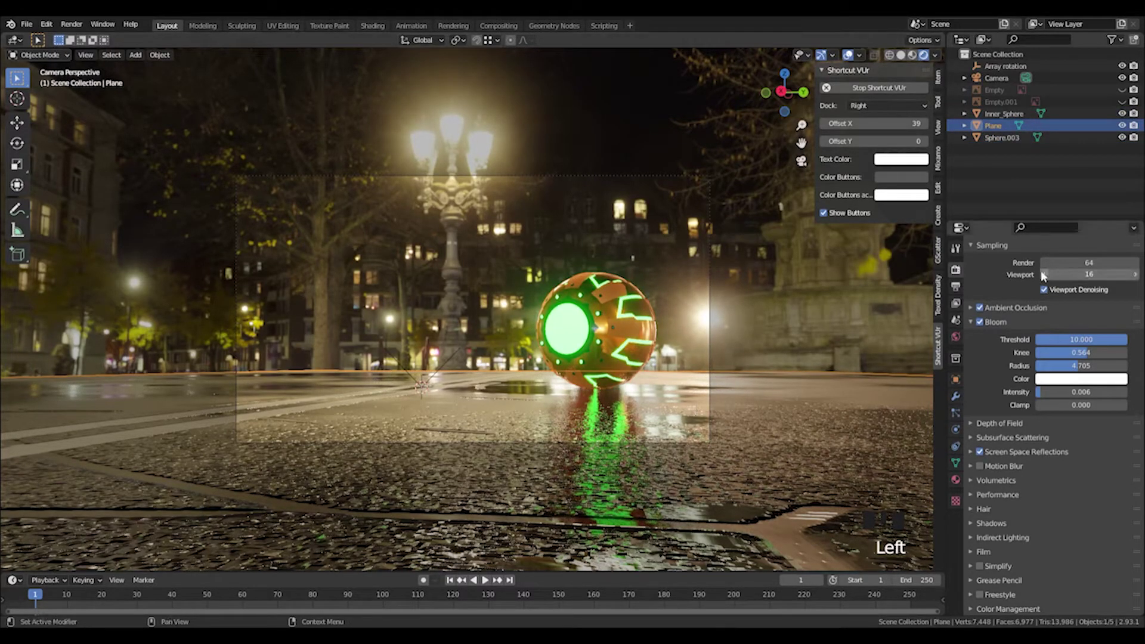
left_click(886, 304)
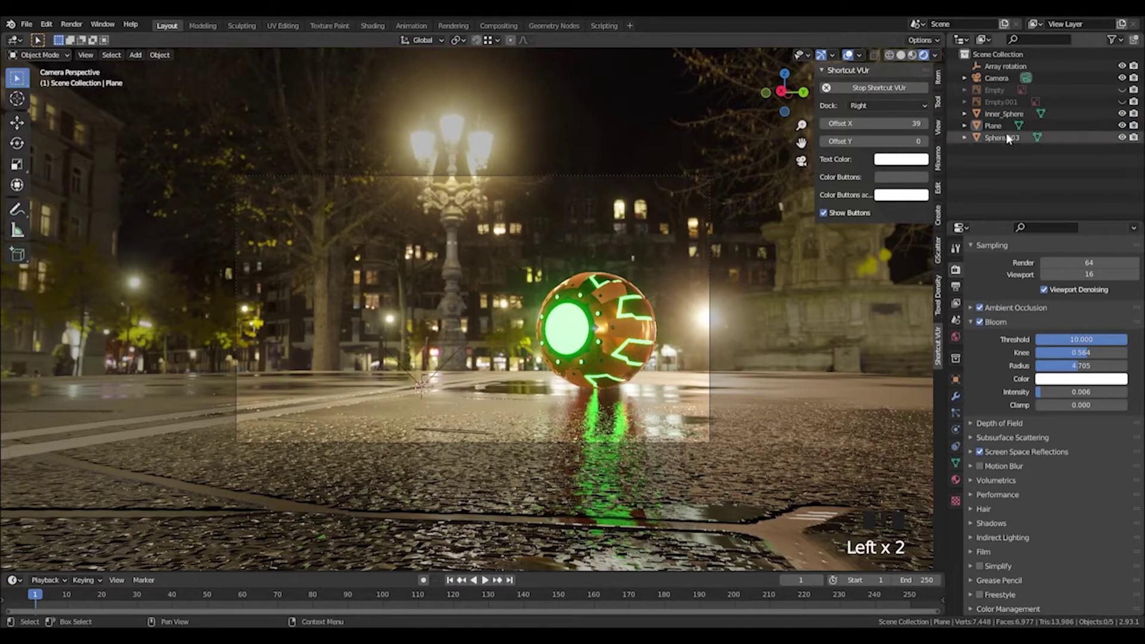
Turn on Depth of Field for the camera, expand its settings, and deselect the camera
left_click(1000, 78)
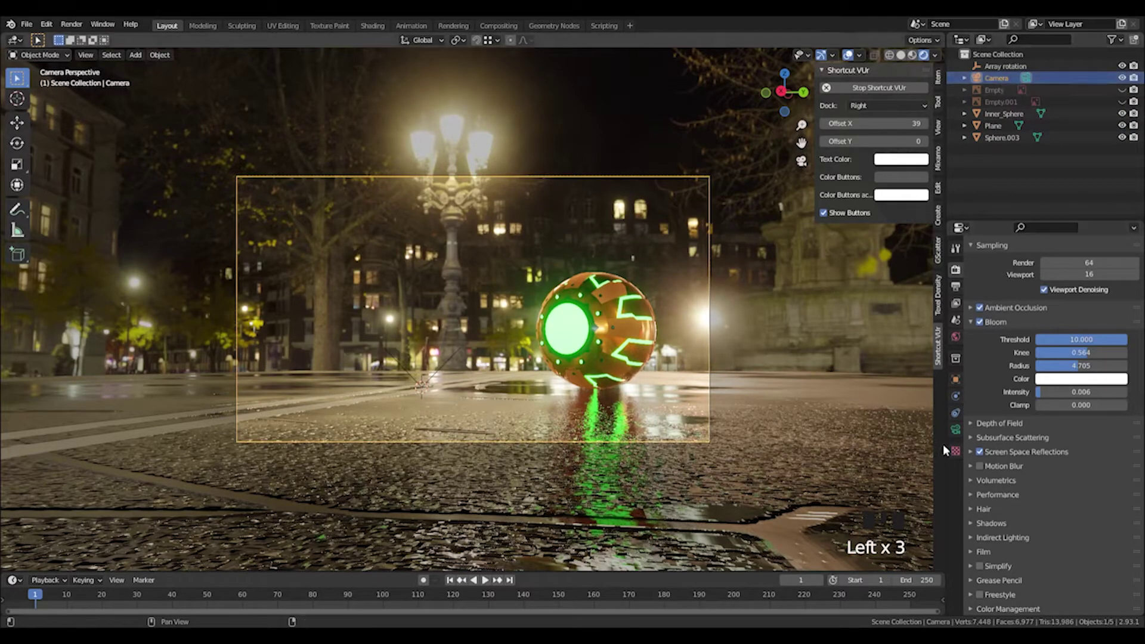
left_click(955, 429)
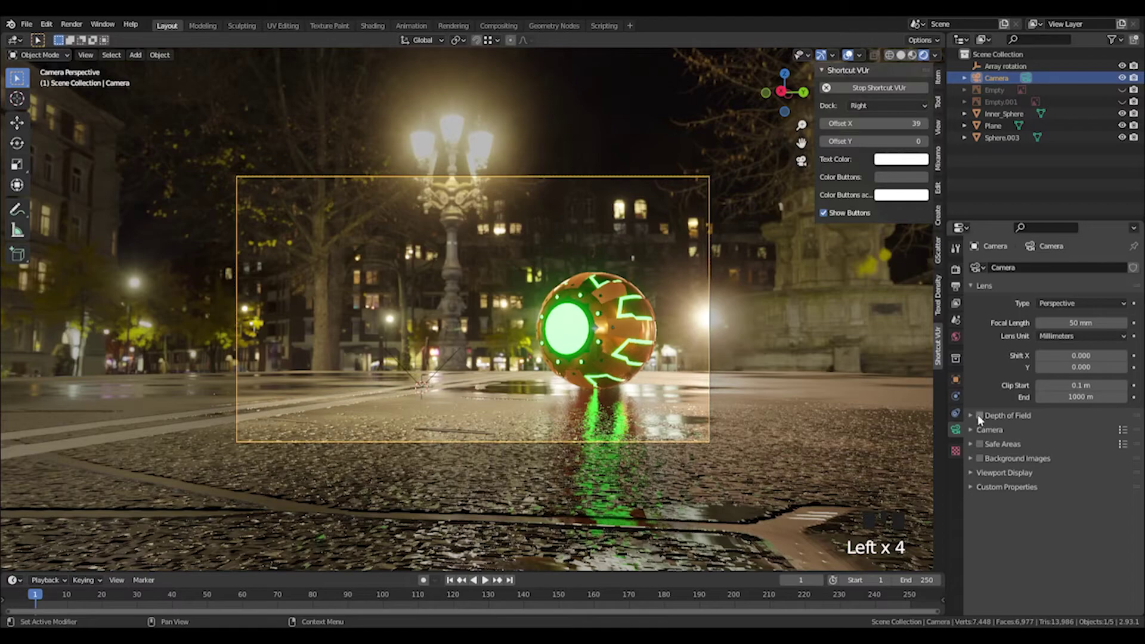
left_click(978, 415)
left_click(970, 416)
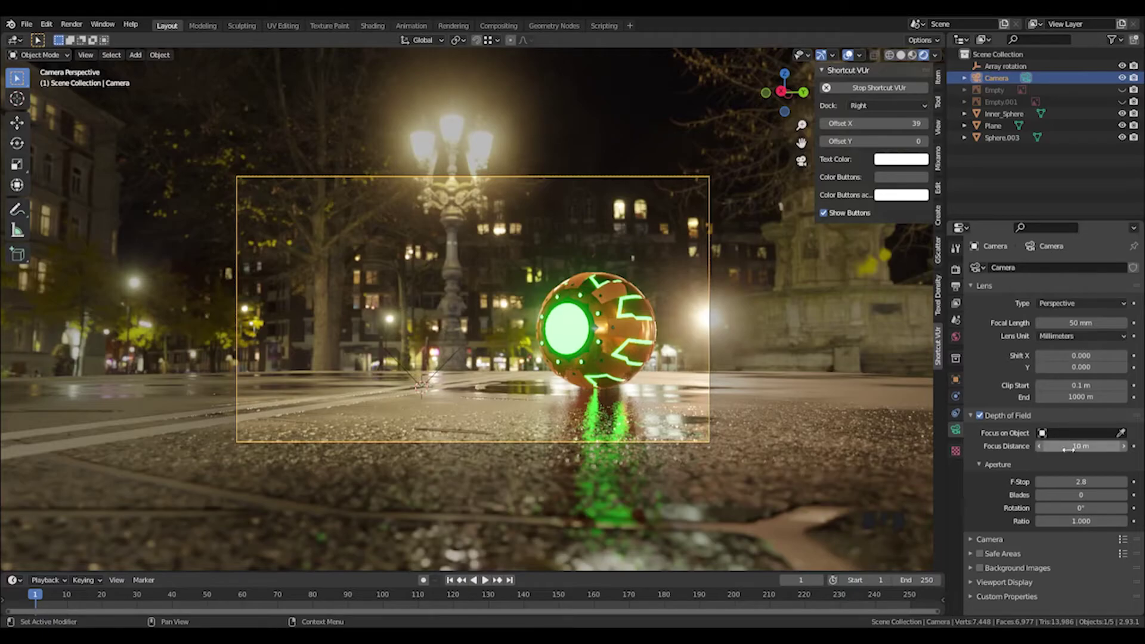
left_click(766, 314)
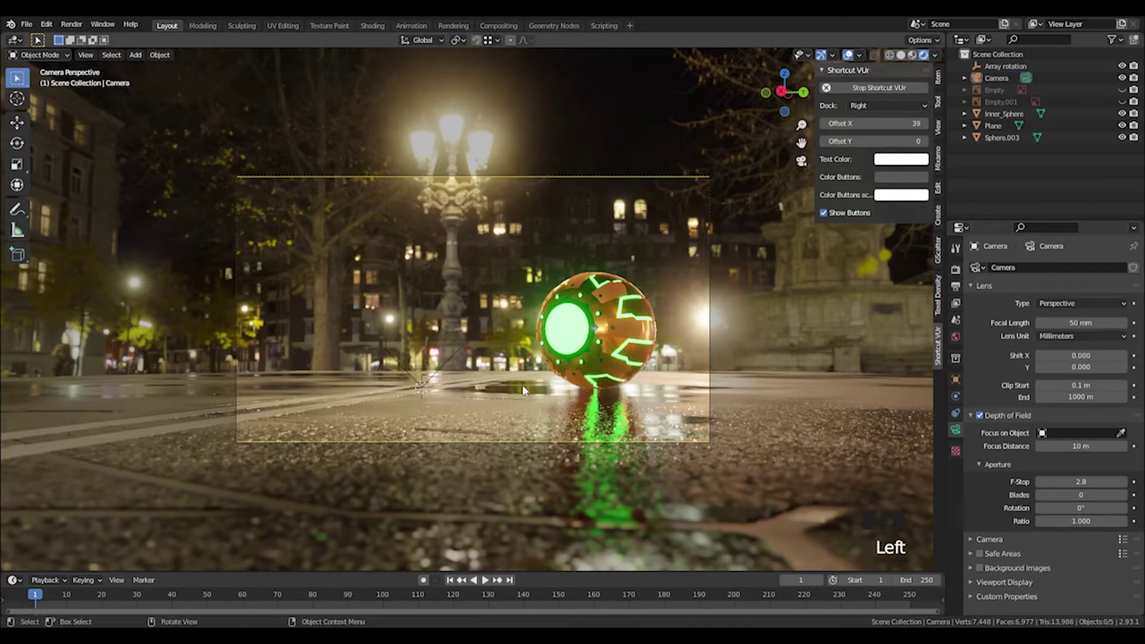
Add a plain axes empty and move it about 1.97 m along Y, slightly upward, beside the sphere
middle_click_drag(494, 374, 511, 401)
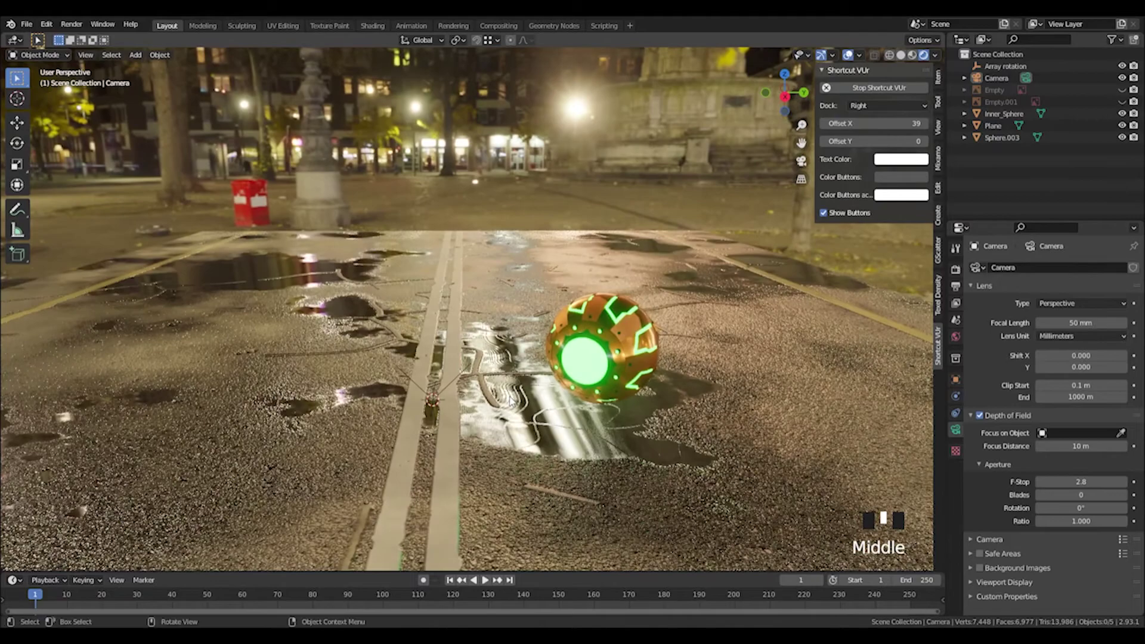
key("shift+a")
mouse_move(504, 504)
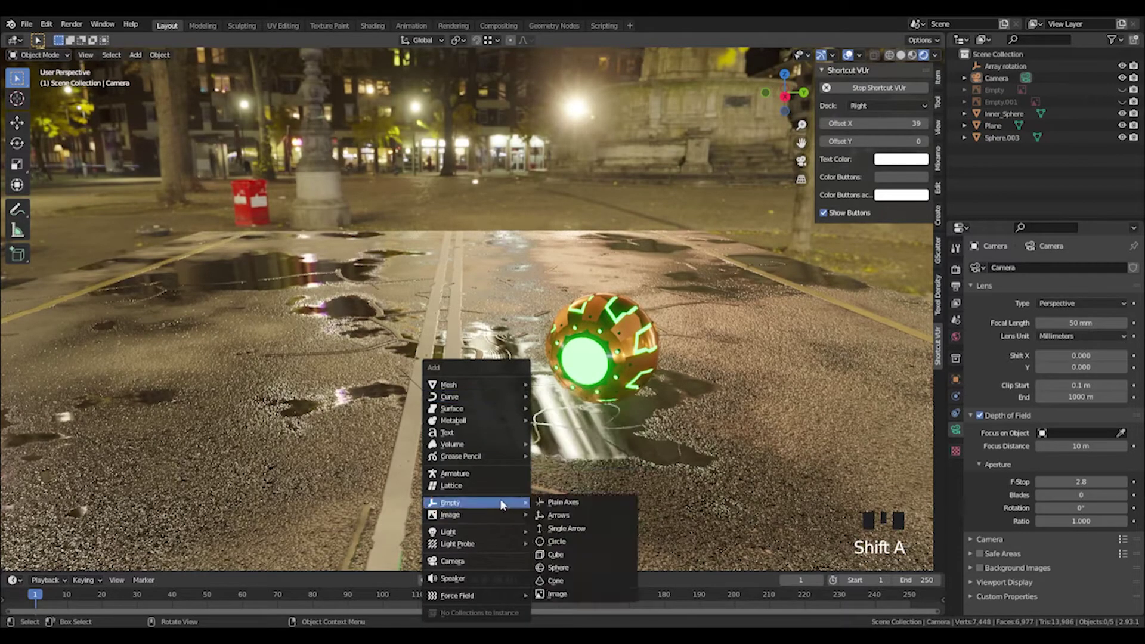
left_click(545, 499)
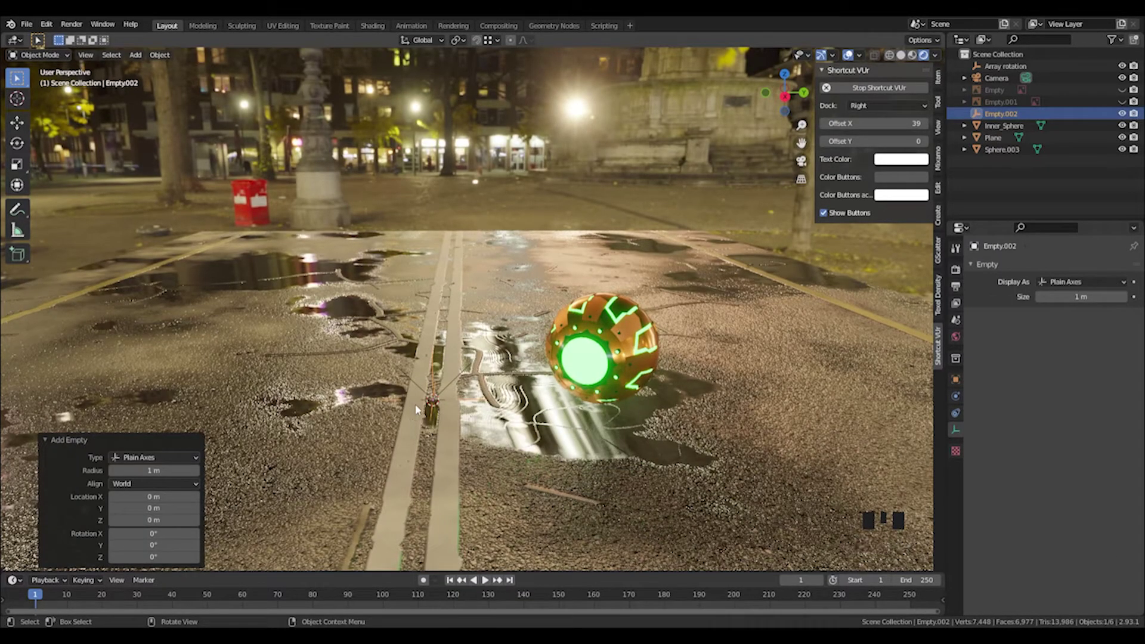
left_click(17, 122)
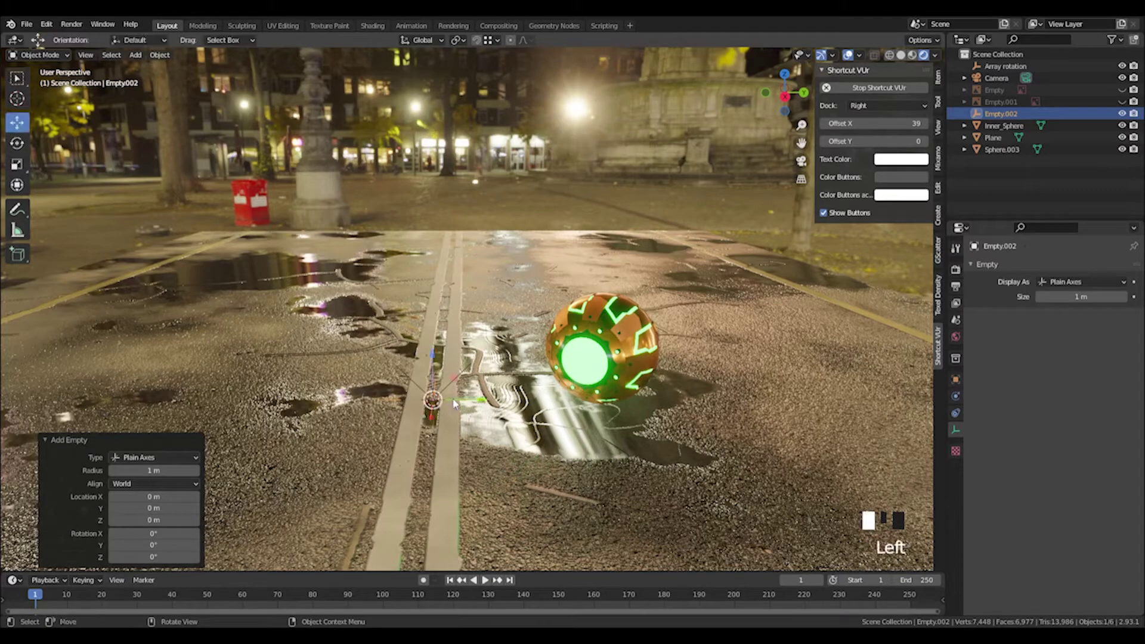
left_click_drag(477, 400, 584, 400)
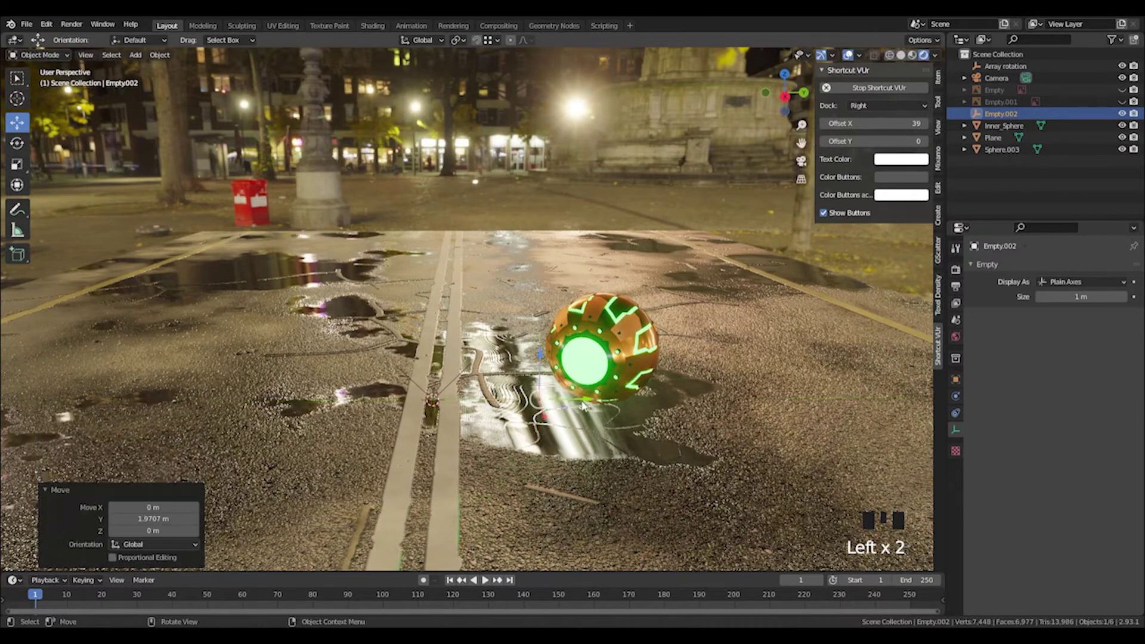
left_click_drag(540, 360, 540, 352)
Rename the new empty as Camera_Target
double_click(1008, 113)
left_click(1009, 113)
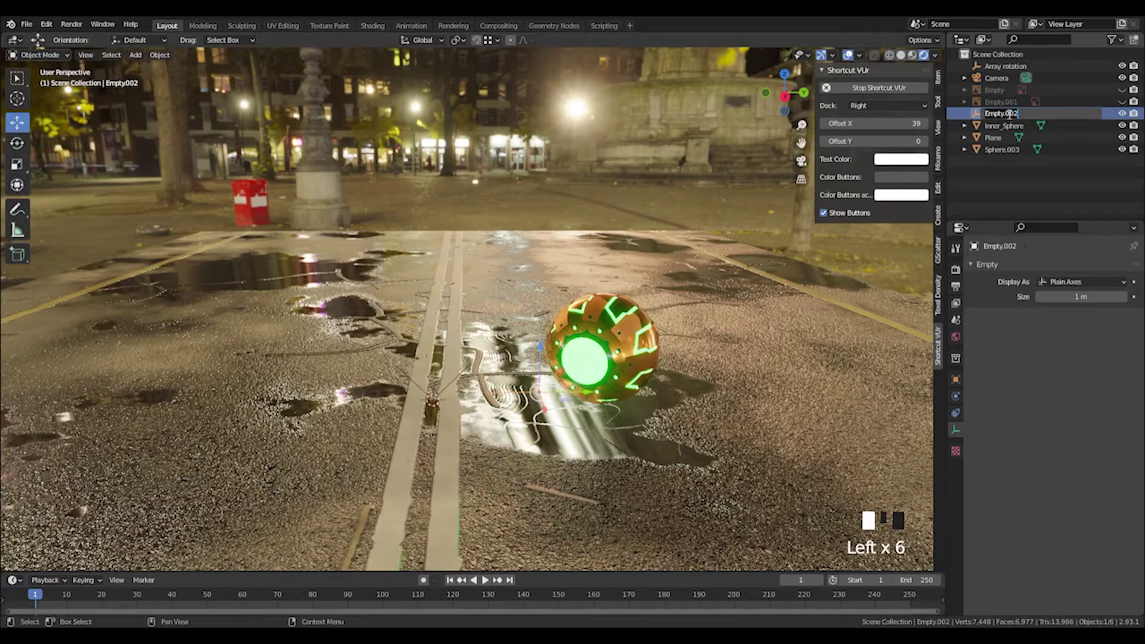
type("Camera_Target")
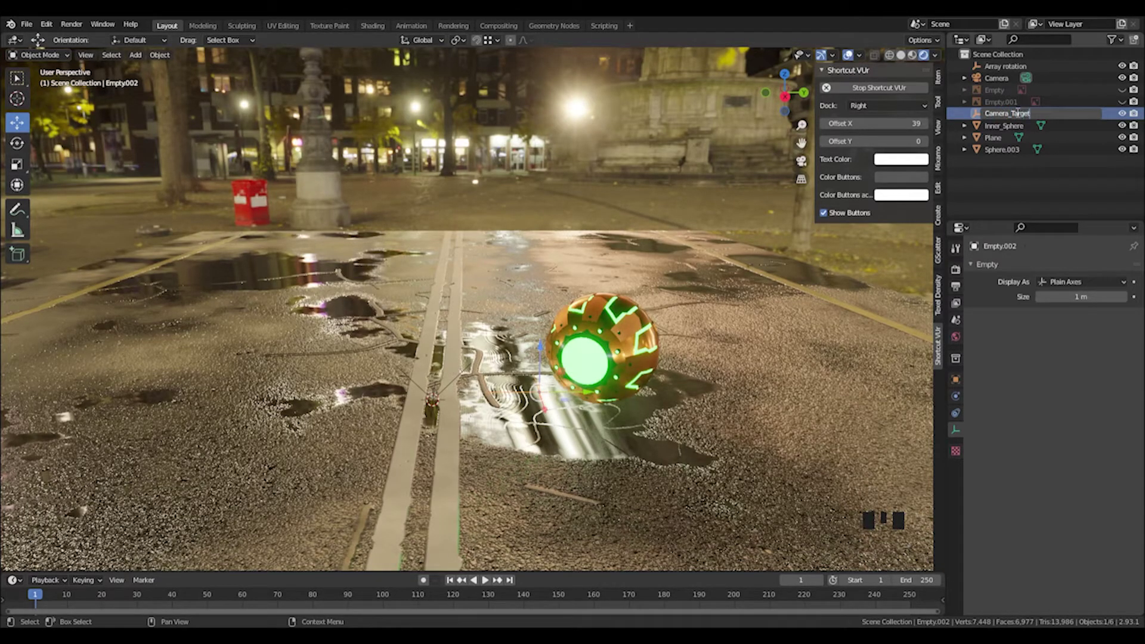
key("Return")
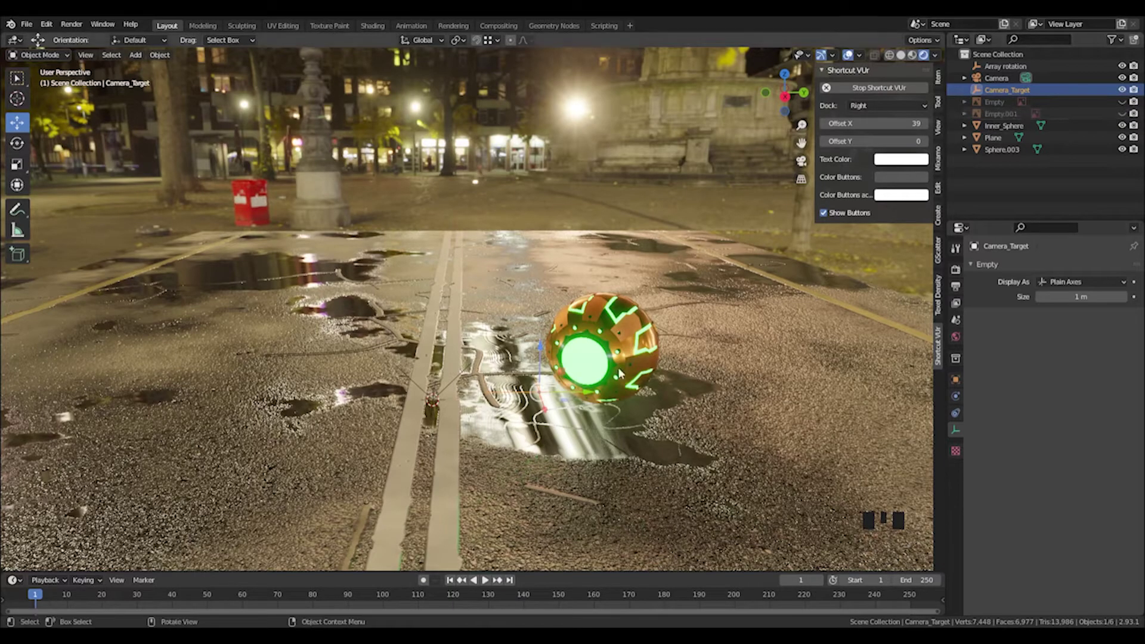
Set Camera_Target as the camera's depth of field focus object and look through the camera
left_click(996, 78)
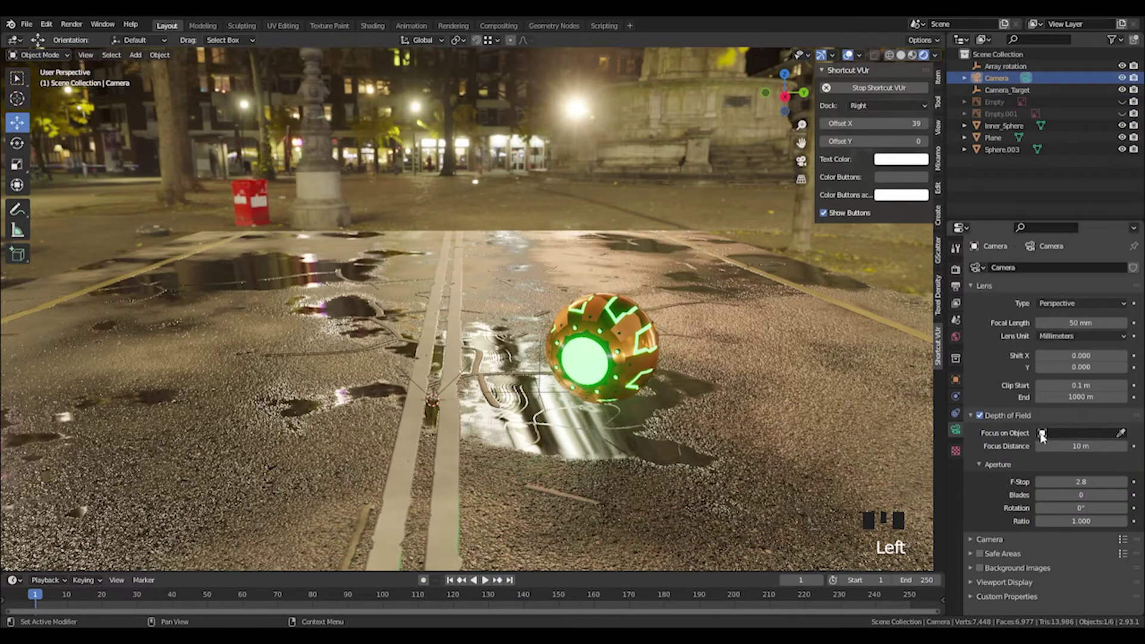
left_click(1121, 433)
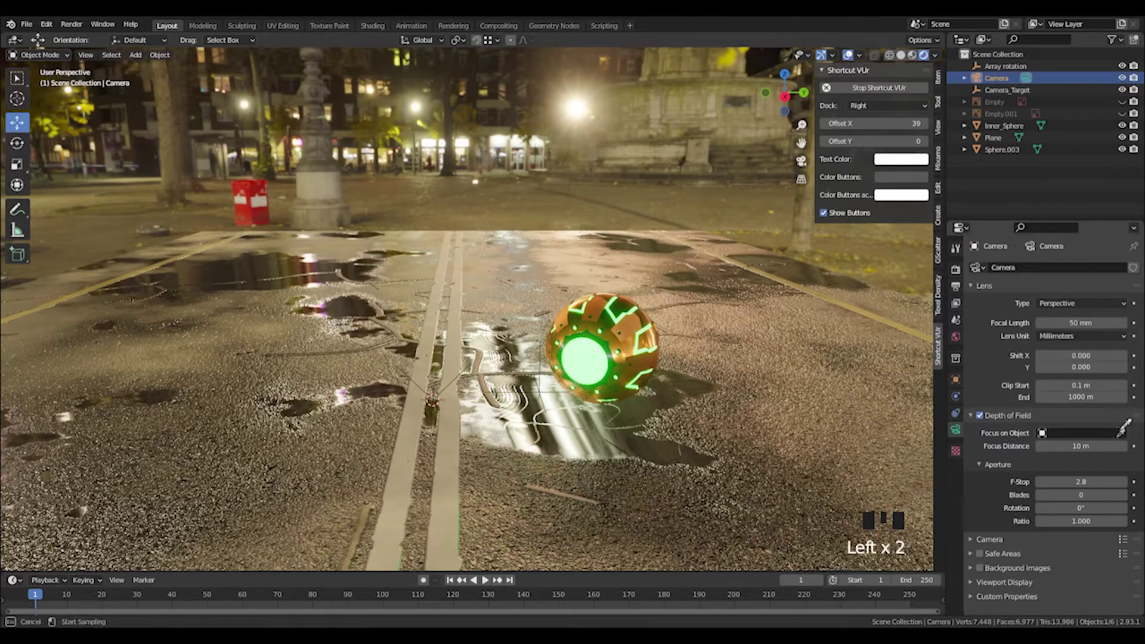
left_click(1006, 89)
key("KP_0")
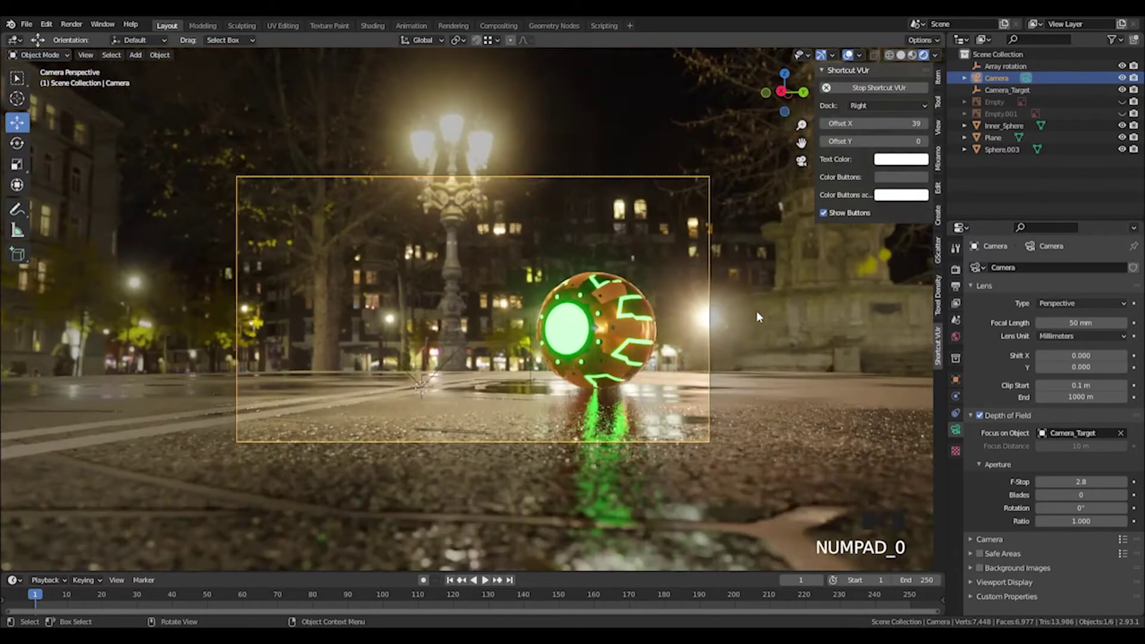
key("ctrl+z")
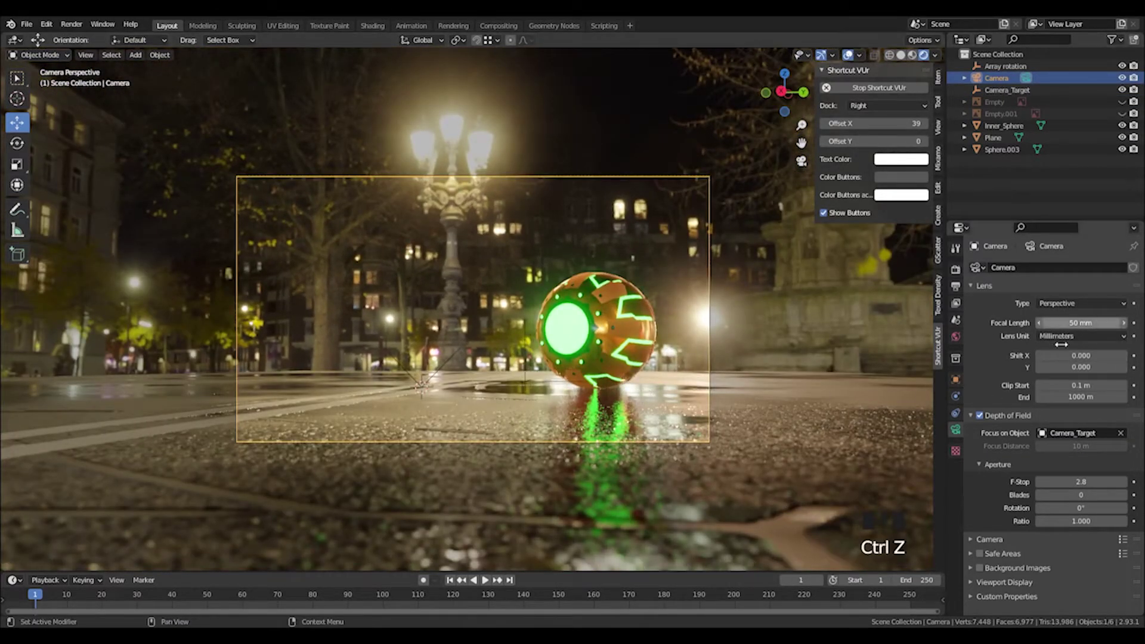
Lower the camera's aperture F-Stop to 0.2
left_click(1080, 481)
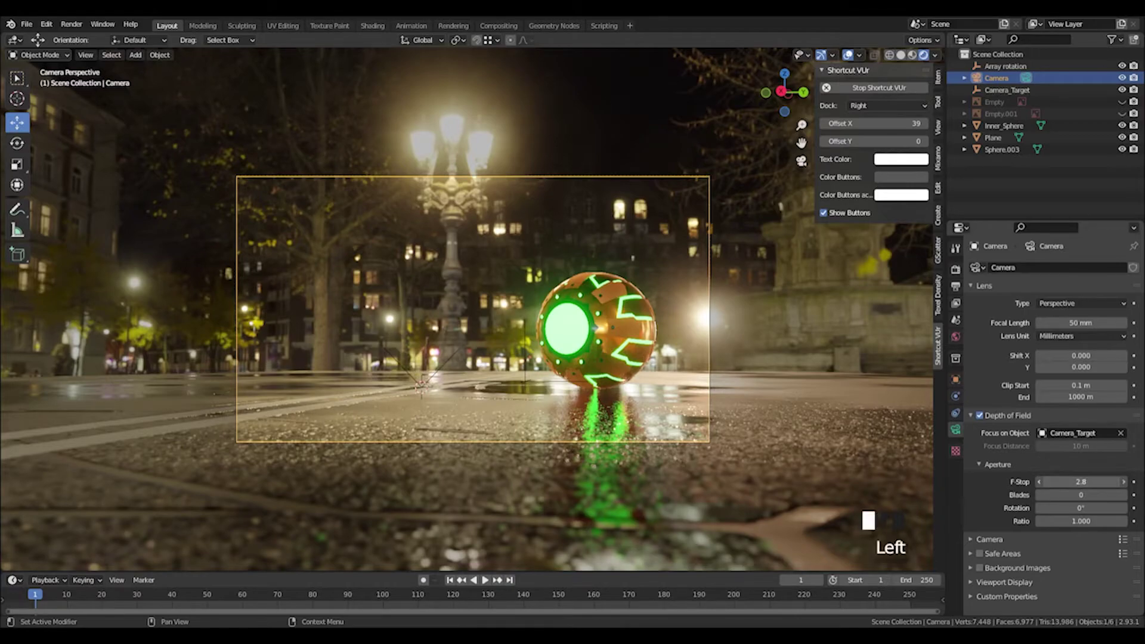
left_click_drag(1080, 481, 1050, 481)
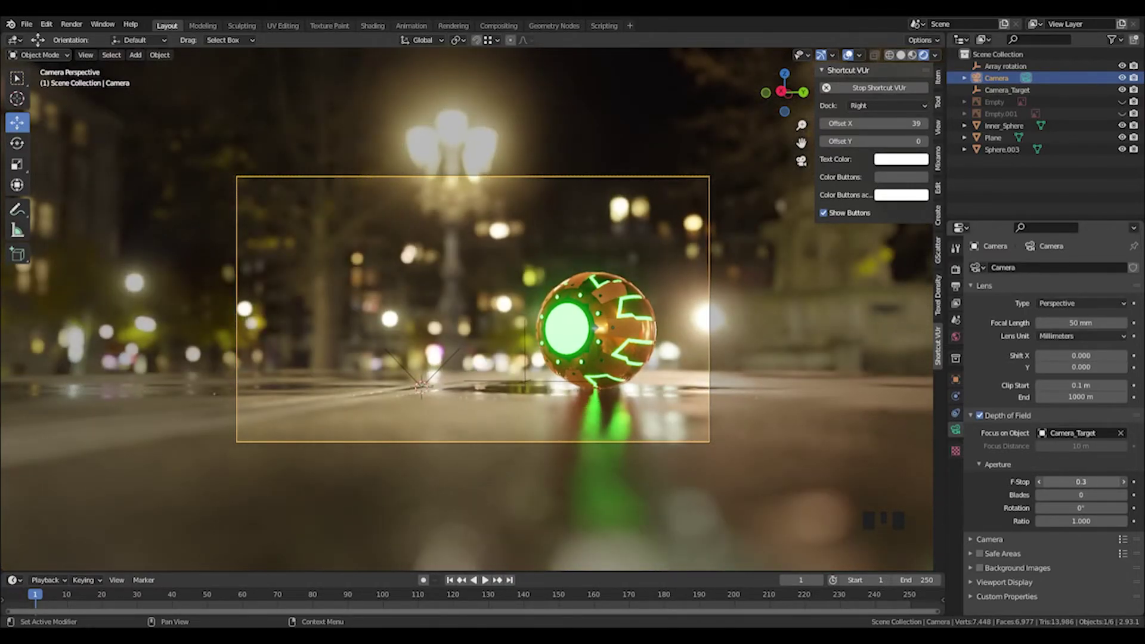
left_click_drag(1081, 481, 1073, 482)
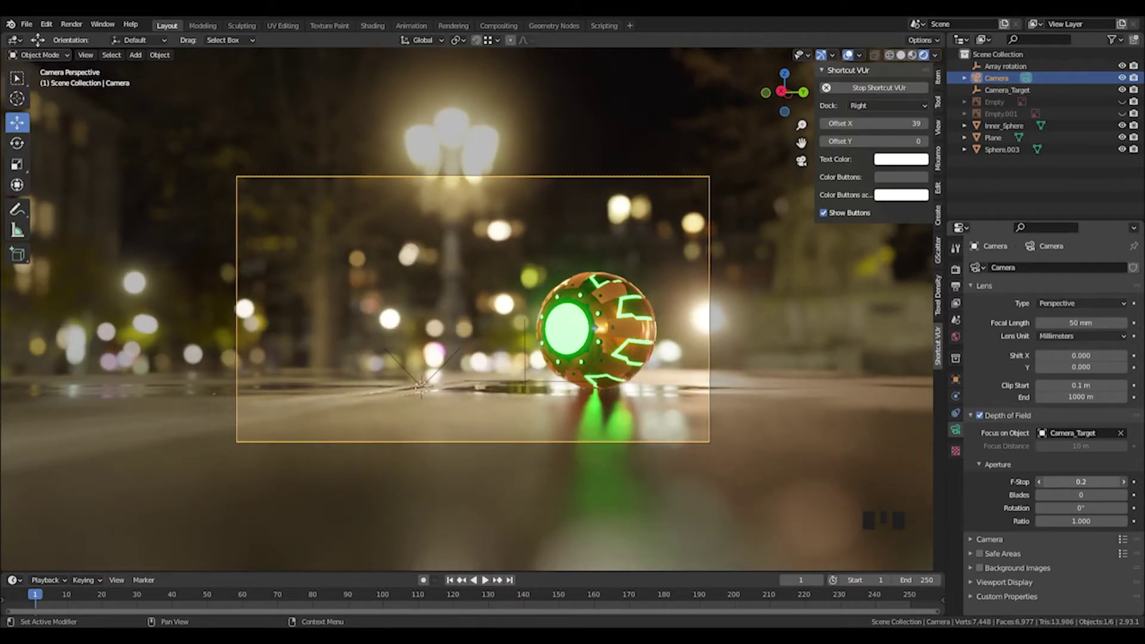
Move the Camera_Target empty about 0.31 m along the global X axis
left_click(525, 361)
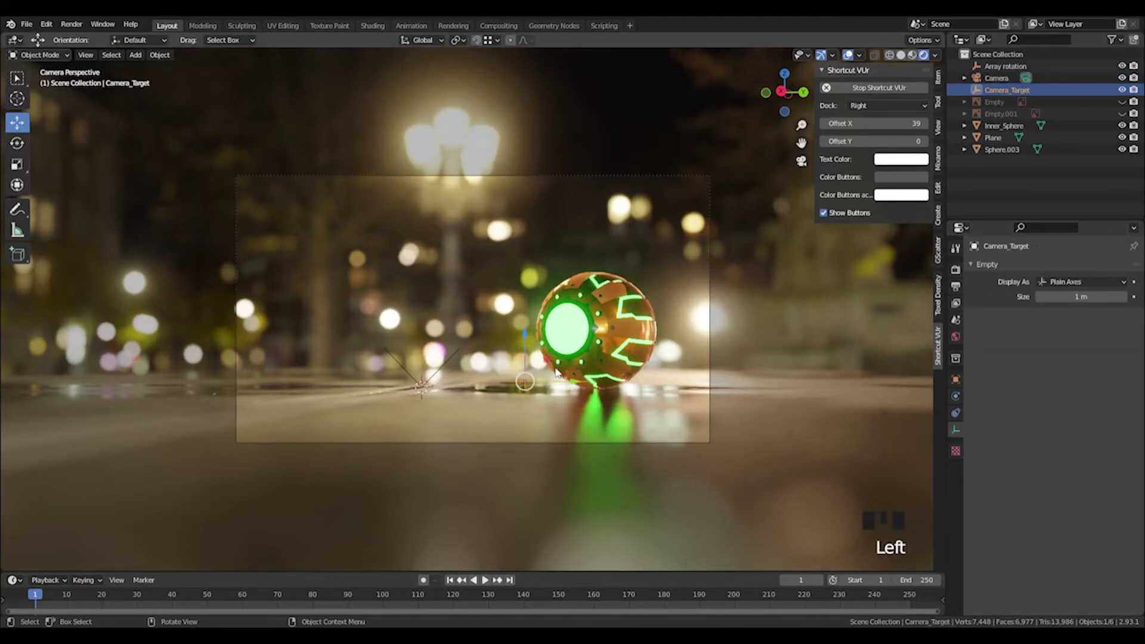
key("g")
key("z")
key("x")
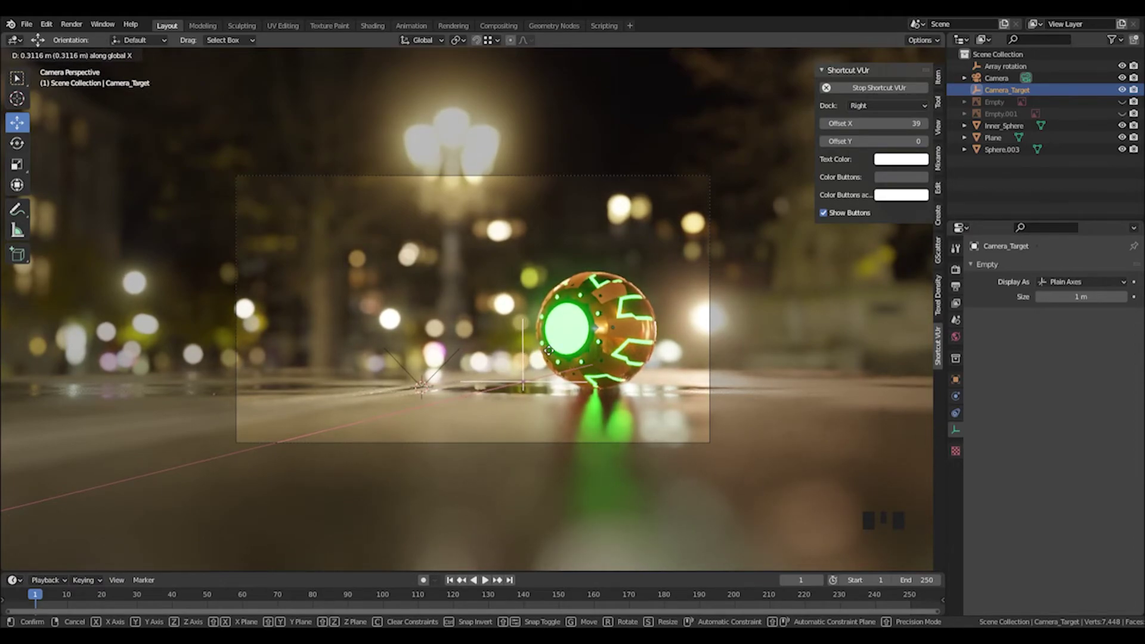
left_click(549, 350)
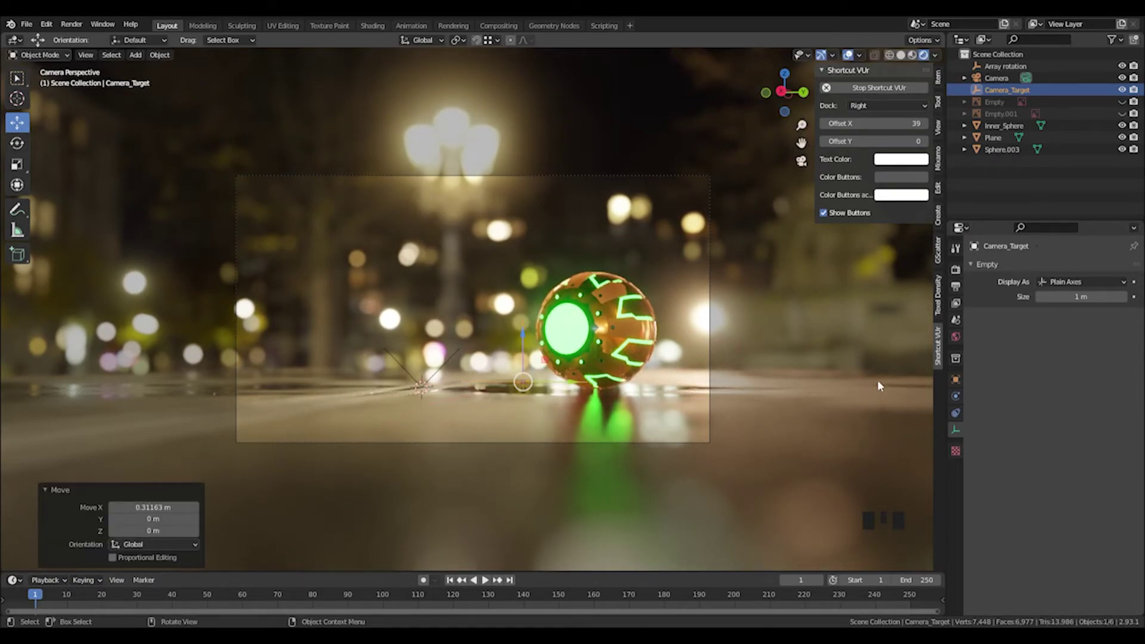
Select the camera and set its aperture F-Stop to 0.3
left_click(1032, 390)
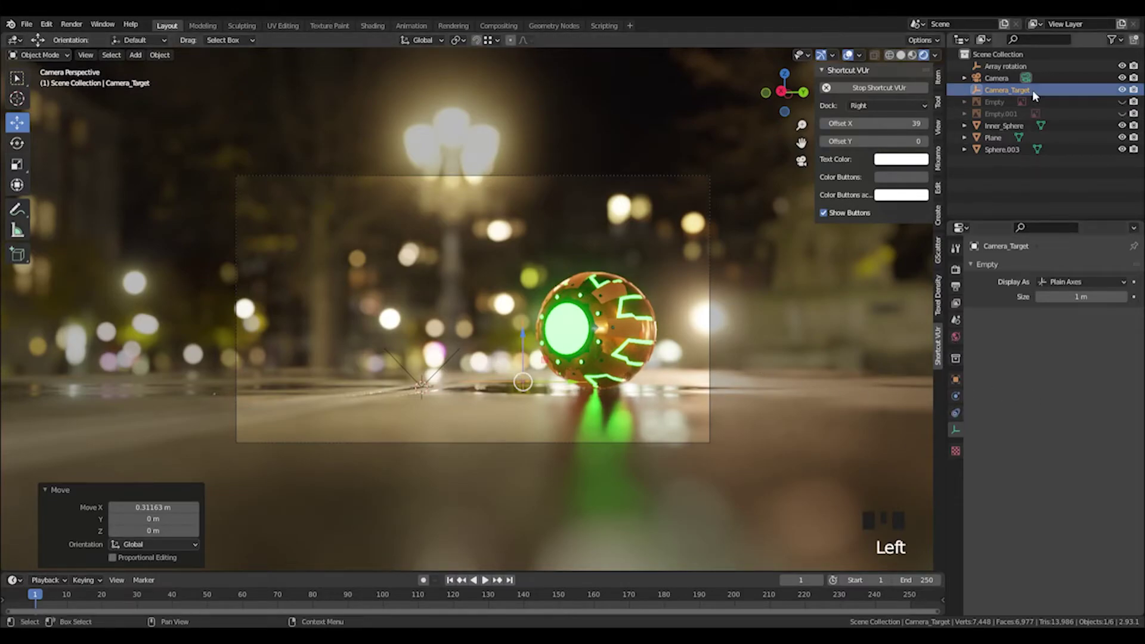
left_click(1013, 78)
left_click(523, 366)
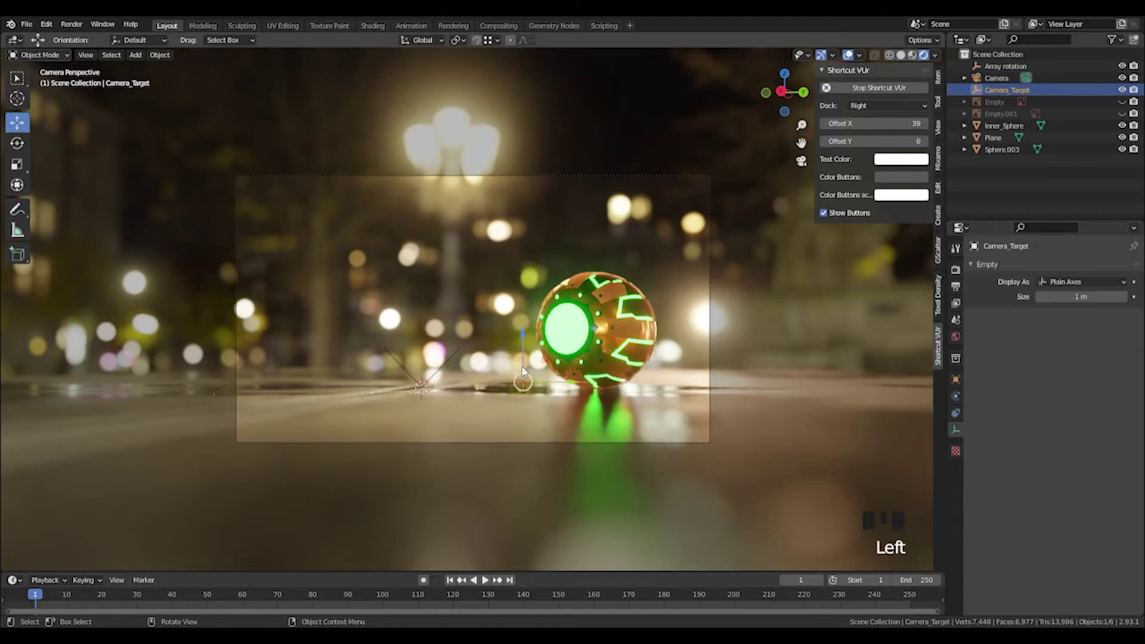
left_click(993, 77)
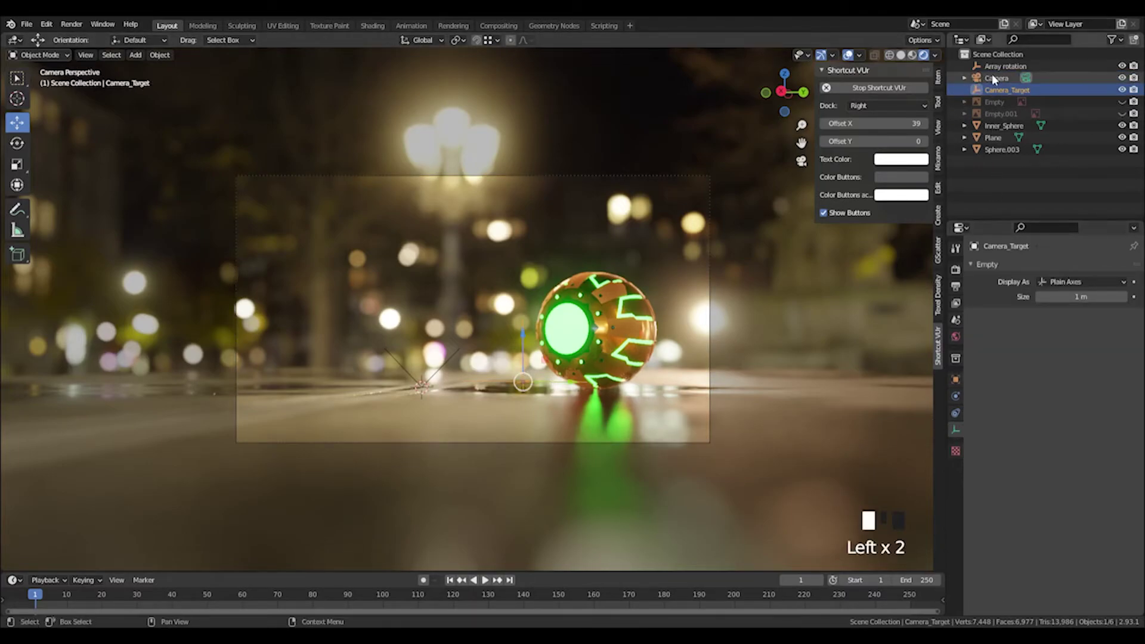
left_click(1080, 481)
type("0.3")
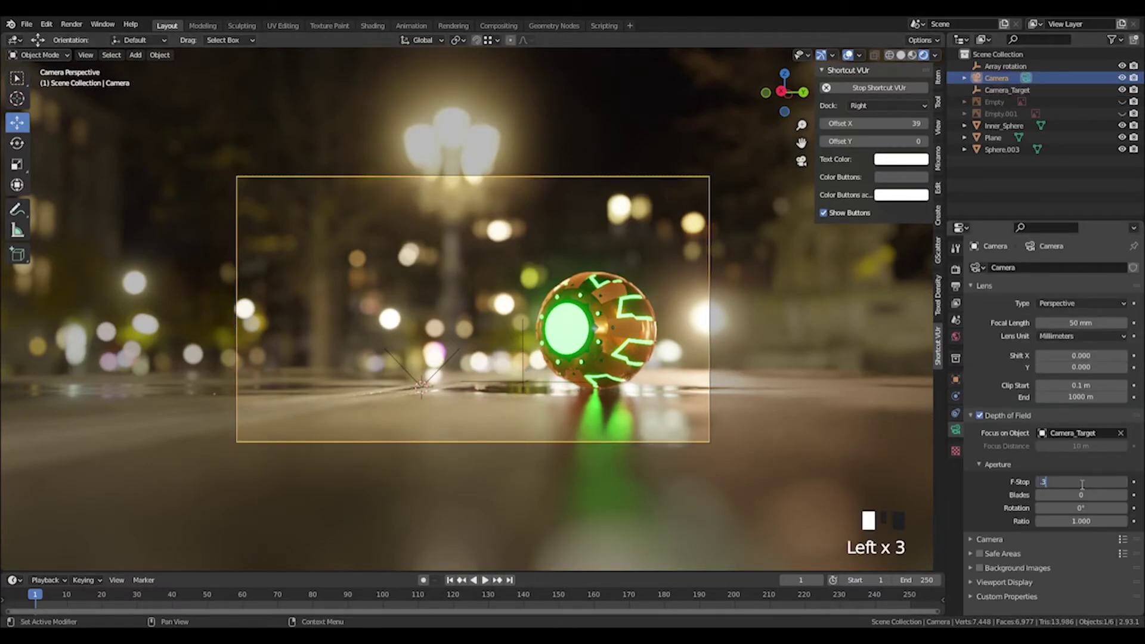
key("Return")
Try an F-Stop of 0.4 for the camera and settle on 0.5
left_click(1080, 481)
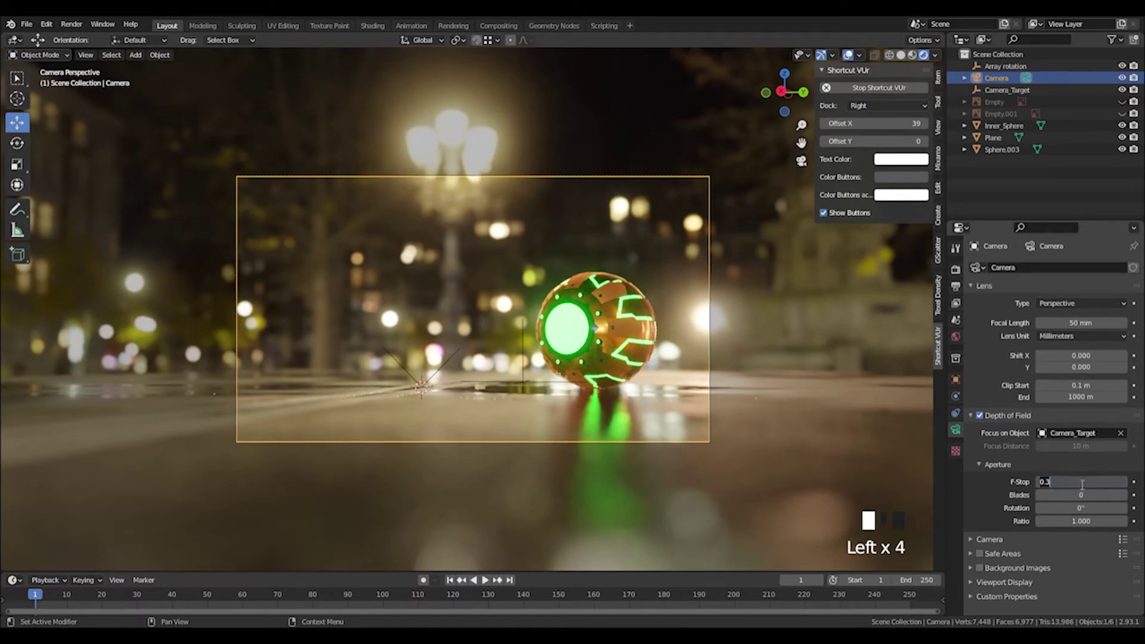
key("BackSpace")
type("4")
key("Return")
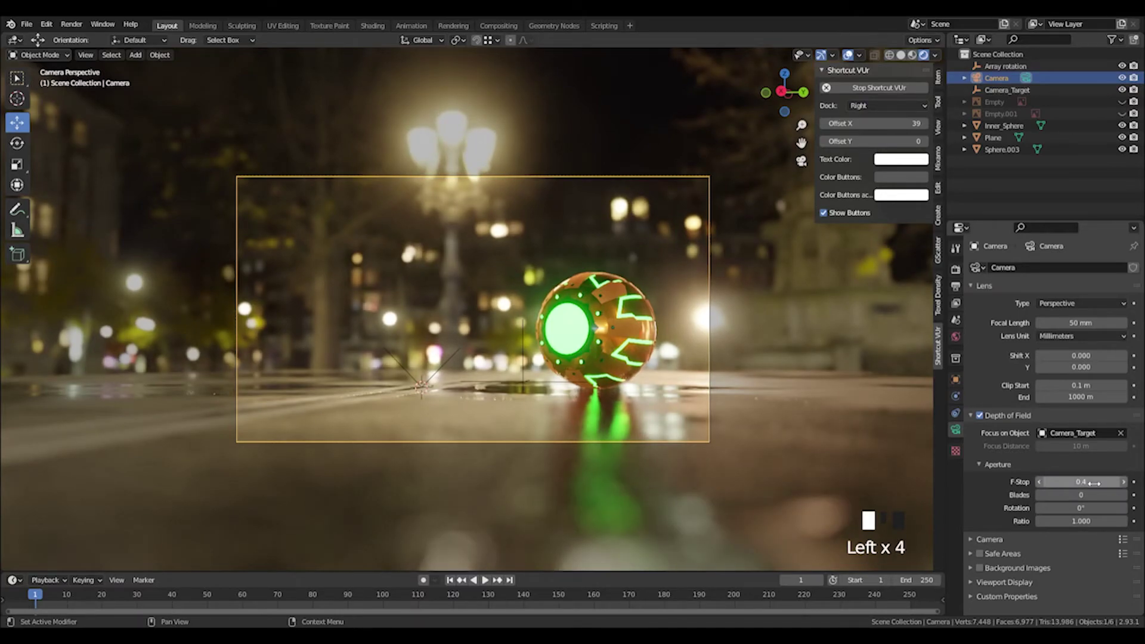
left_click(1080, 482)
key("BackSpace")
type("5")
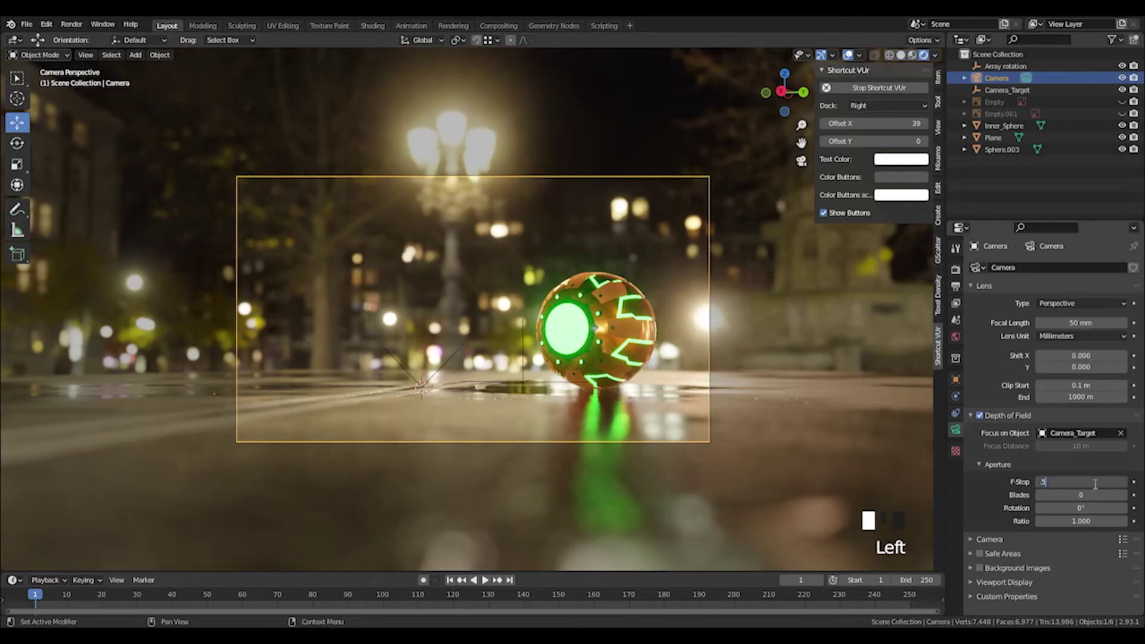
key("Return")
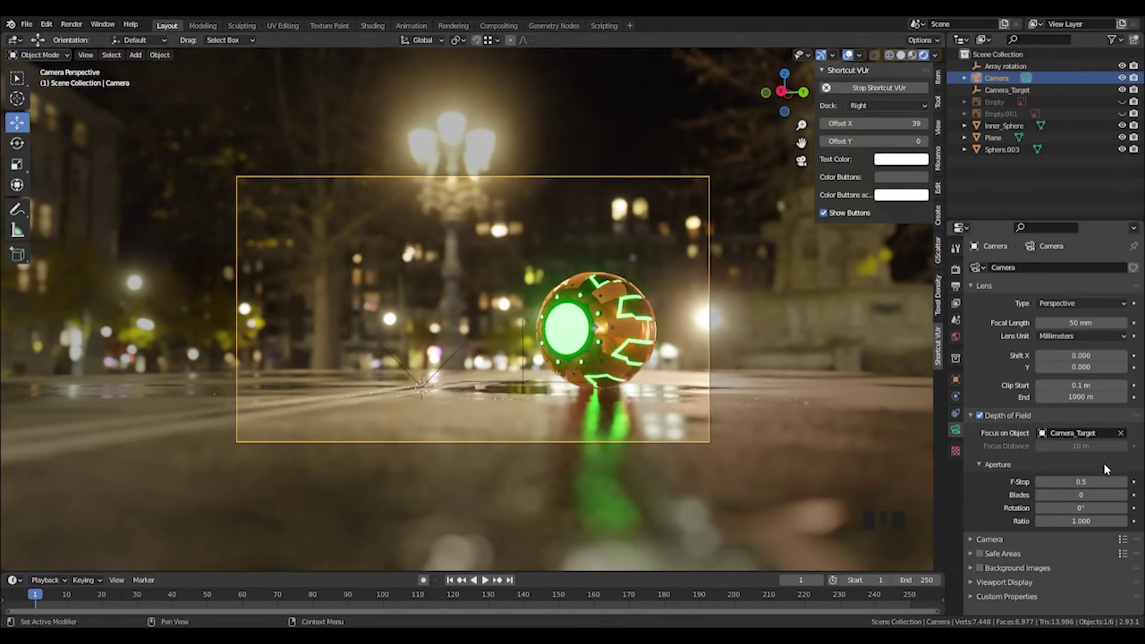
left_click(1071, 520)
key("ctrl+z")
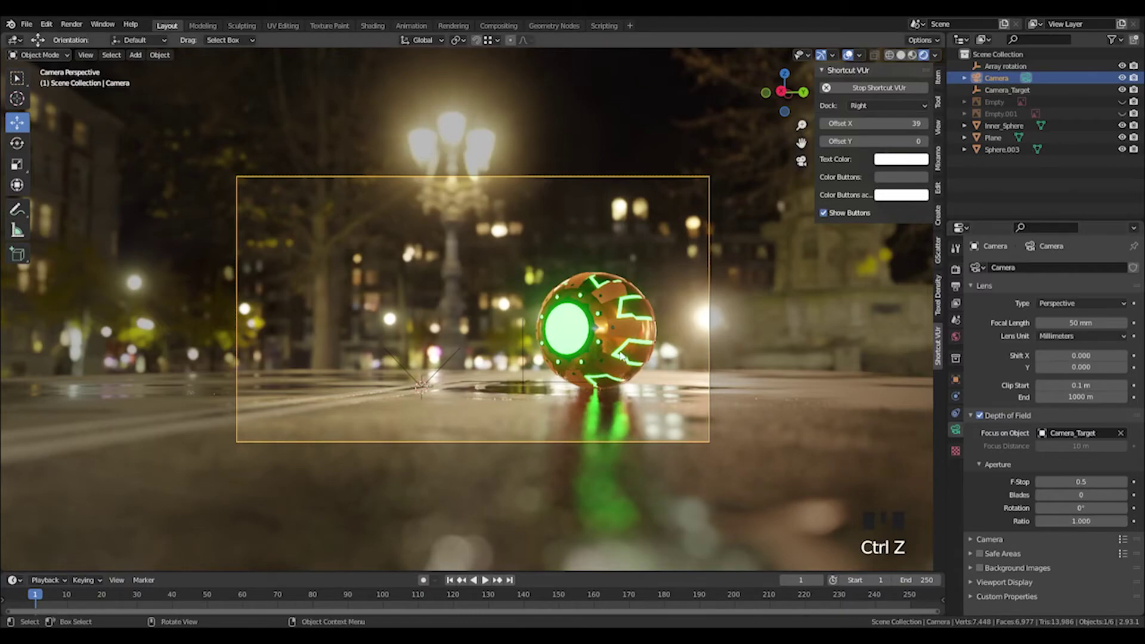
Move the Camera_Target empty about 0.83 m further along the global X axis and clear the selection
left_click(523, 361)
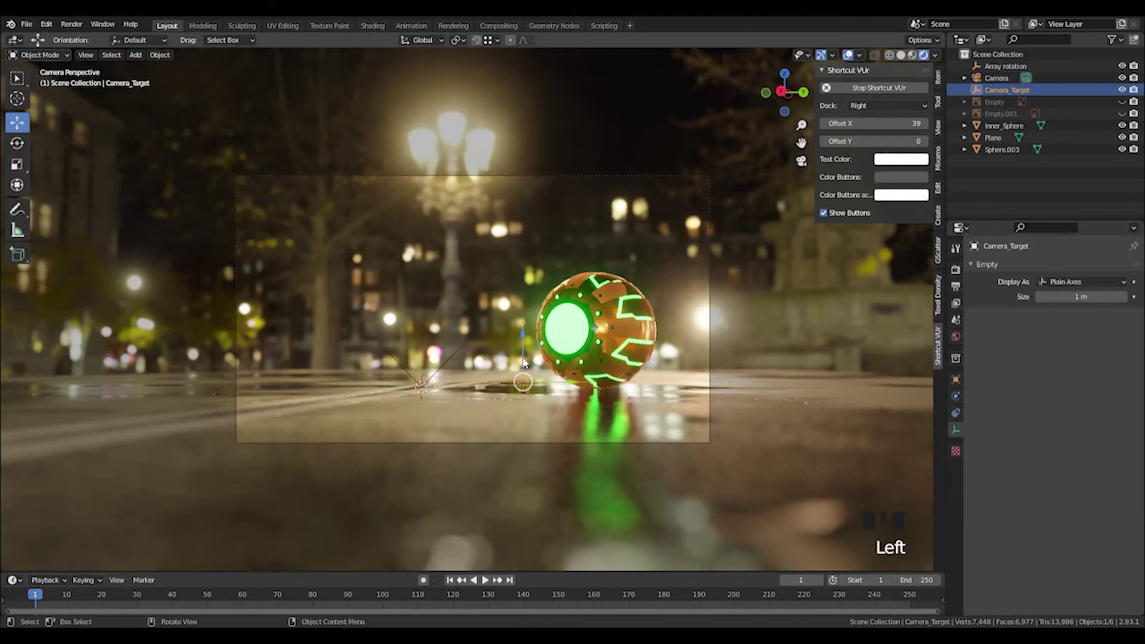
key("g")
key("z")
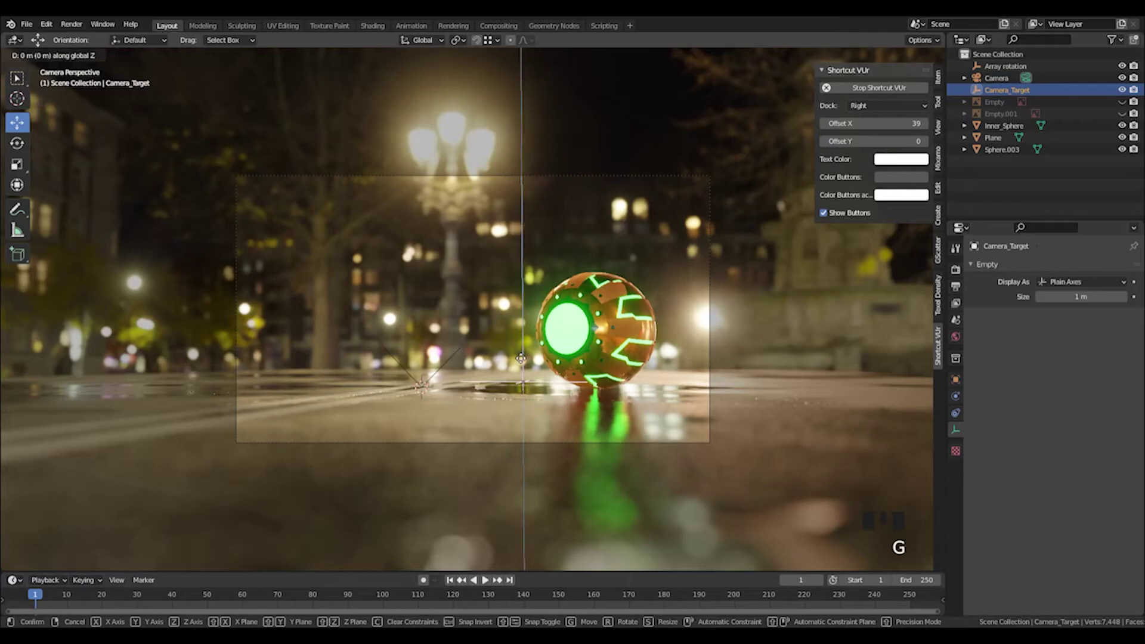
key("x")
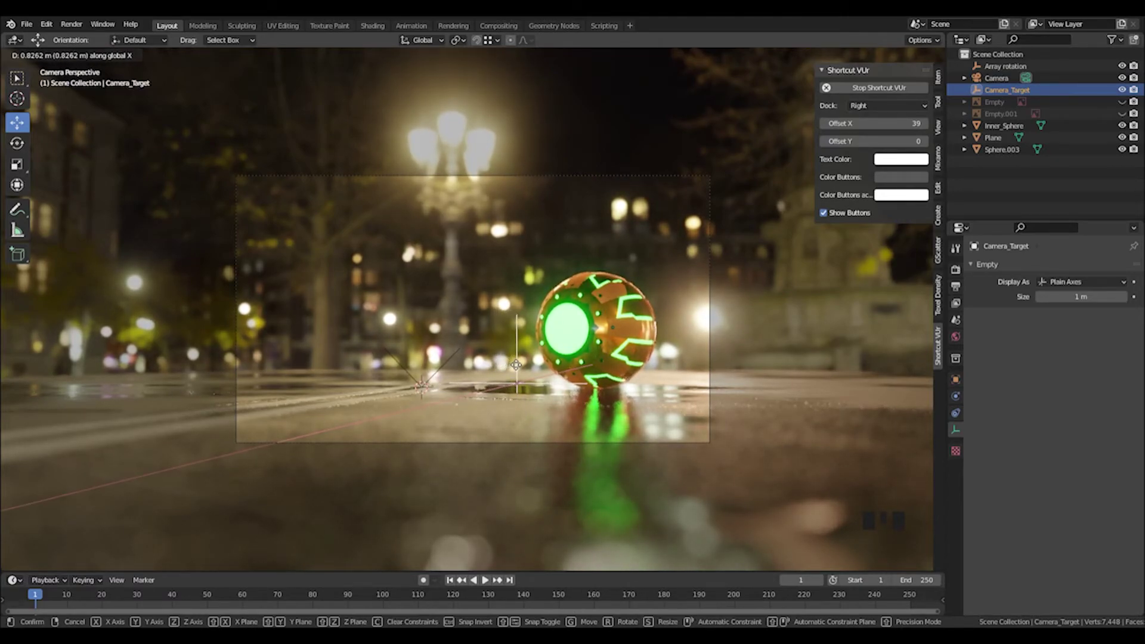
key("Return")
left_click(816, 379)
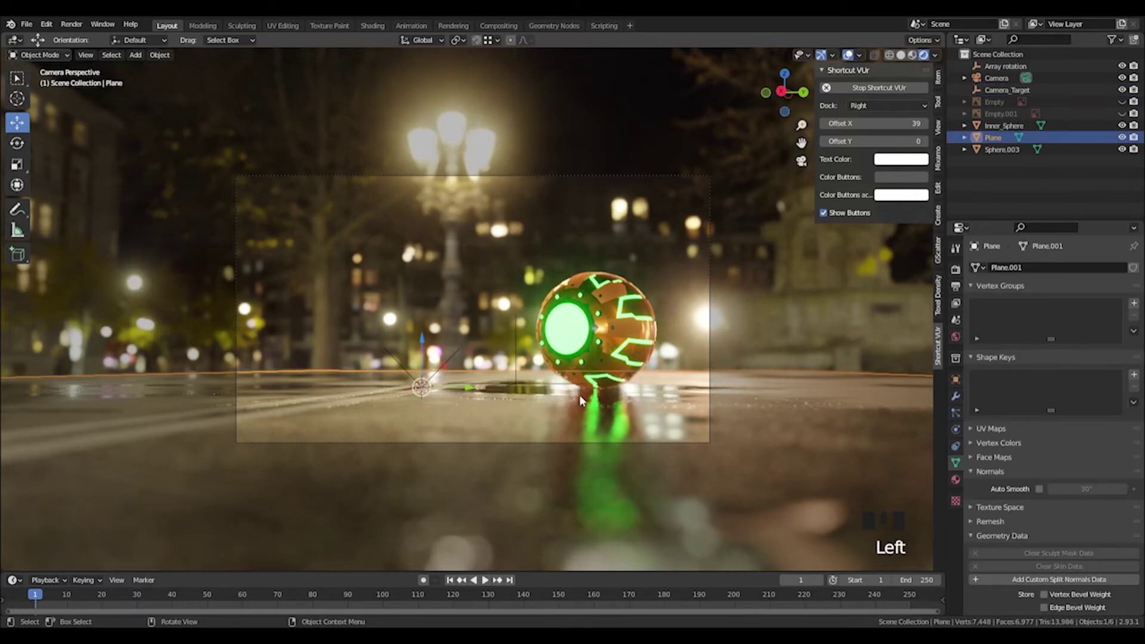
left_click(831, 364)
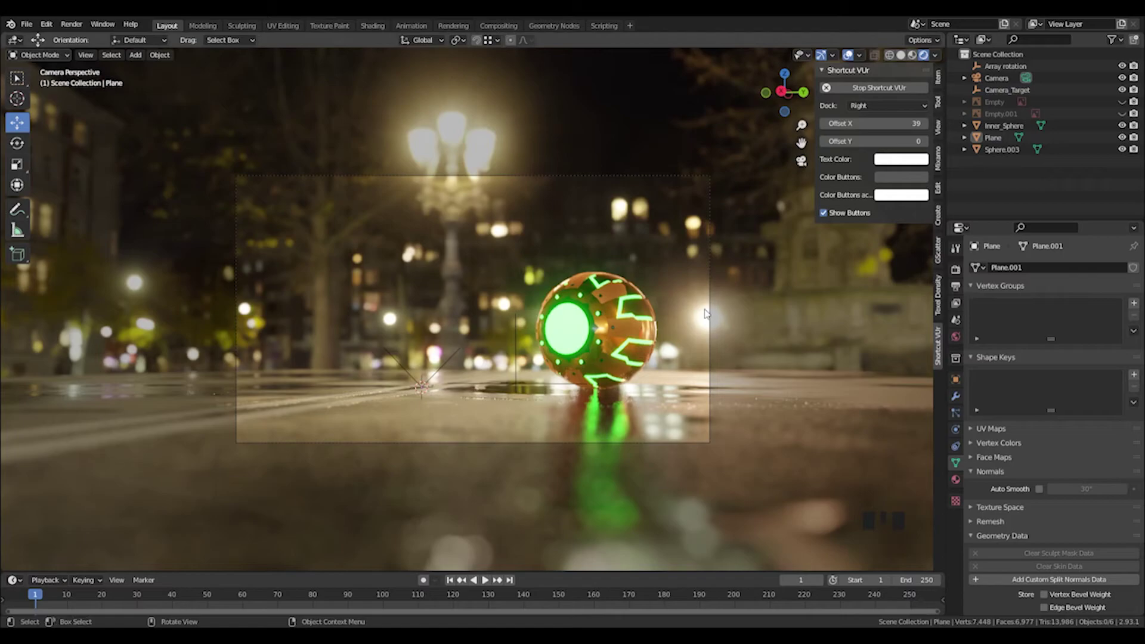
Move Sphere.003 and Inner_Sphere together into a new collection named Collection 1
left_click(1002, 149)
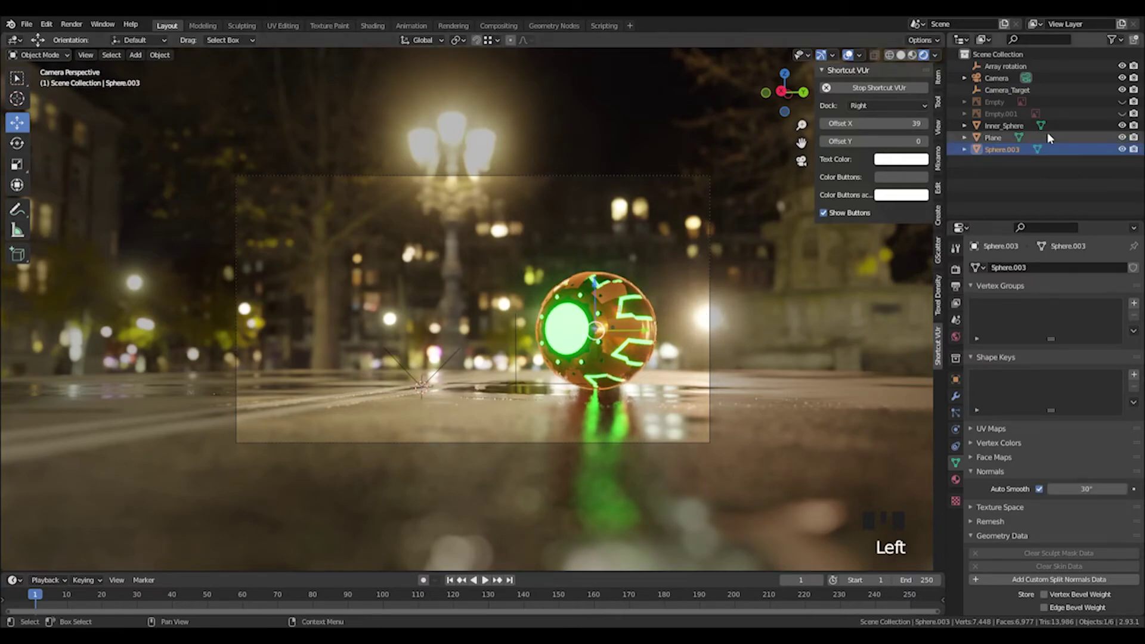
left_click(1004, 126, "ctrl")
key("p")
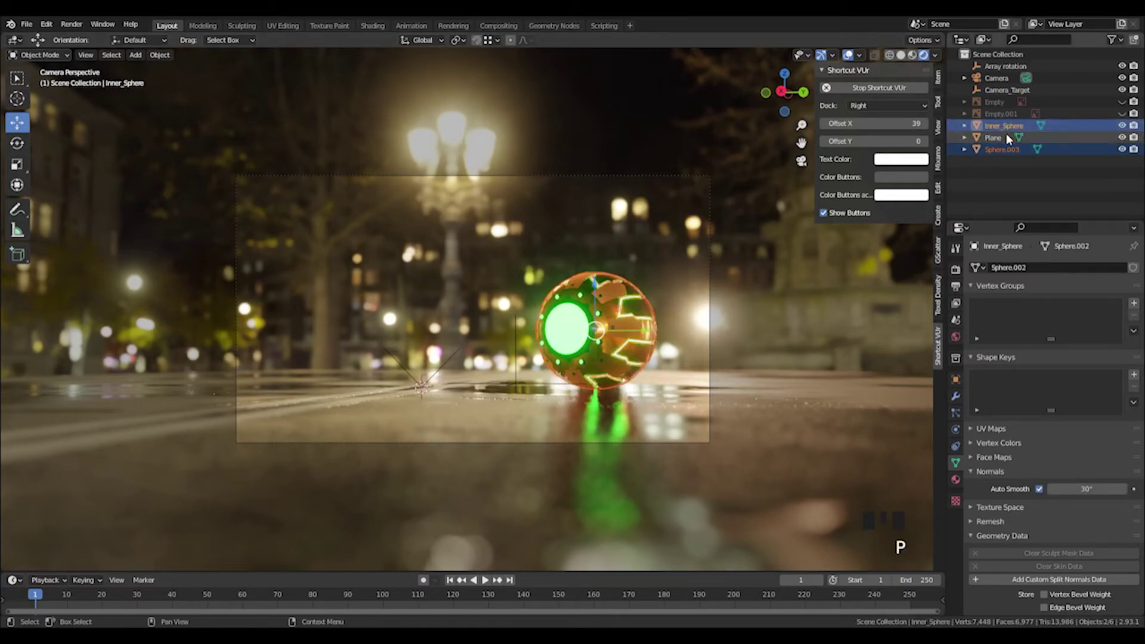
key("m")
left_click(1006, 135)
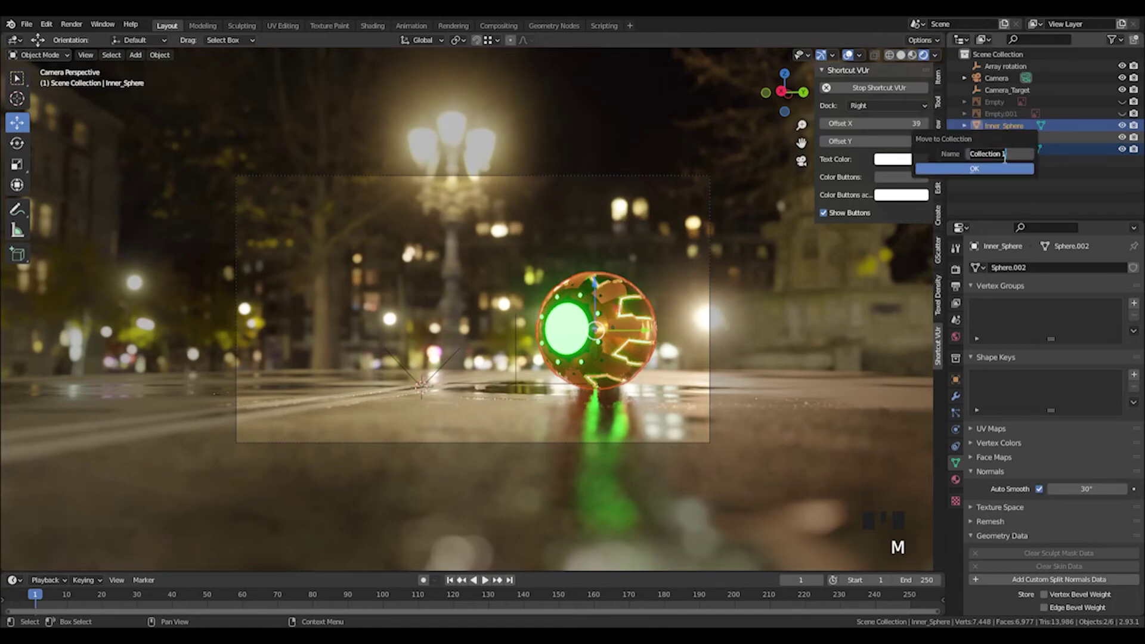
left_click(977, 169)
right_click(988, 67)
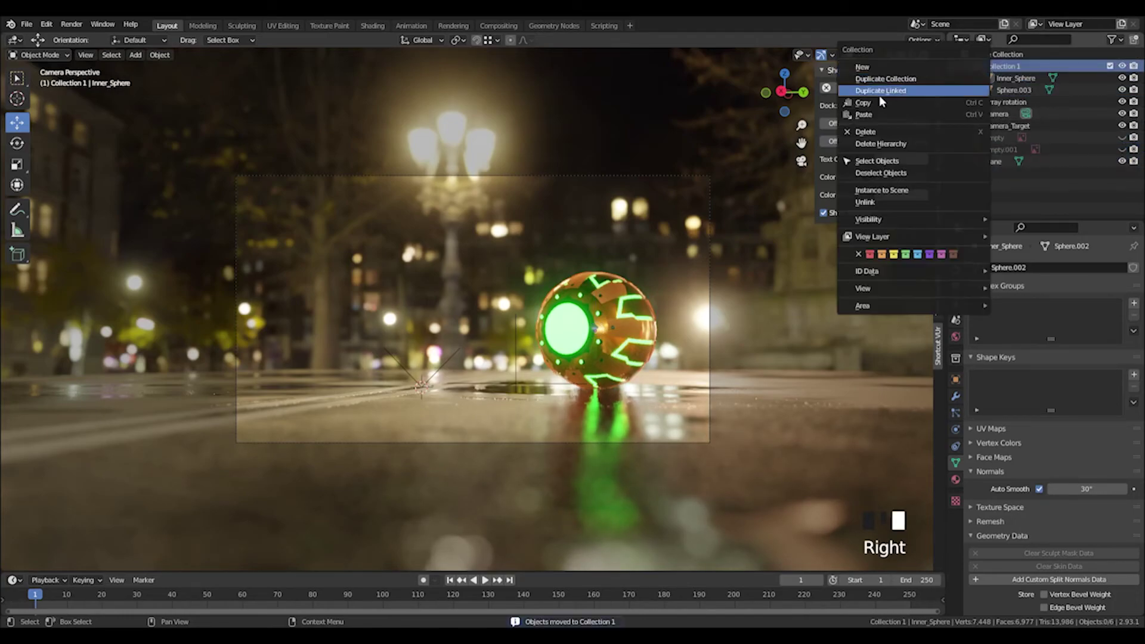
left_click(880, 143)
key("ctrl+z")
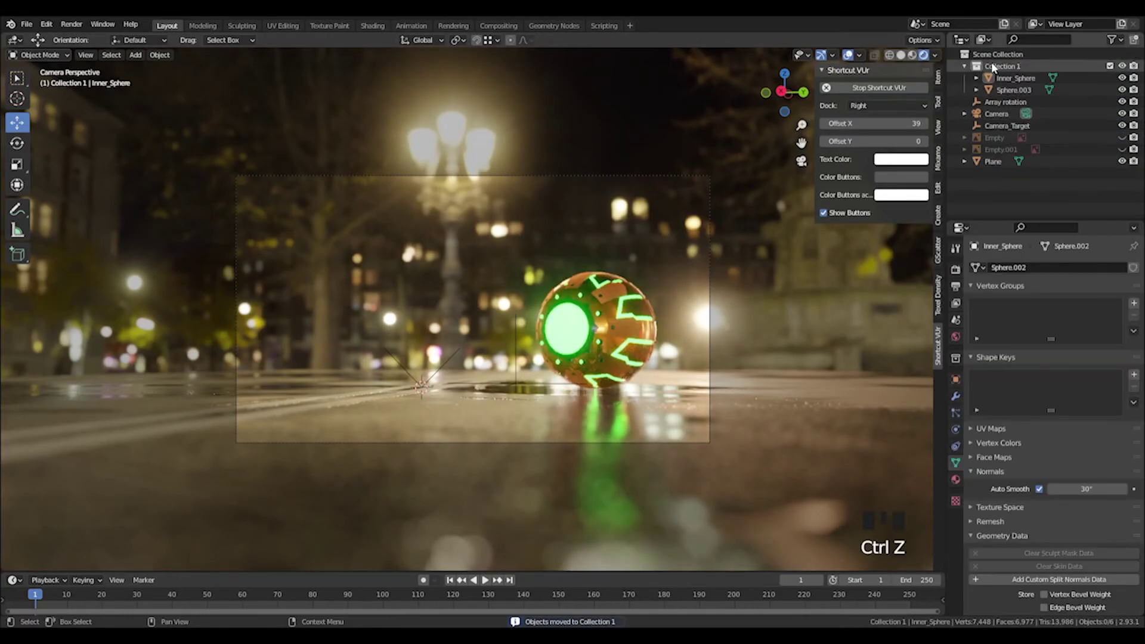
Duplicate Collection 1 and move the copied Inner_Sphere.001 and Sphere.001 about -3.95 m along the global Y axis
right_click(1001, 67)
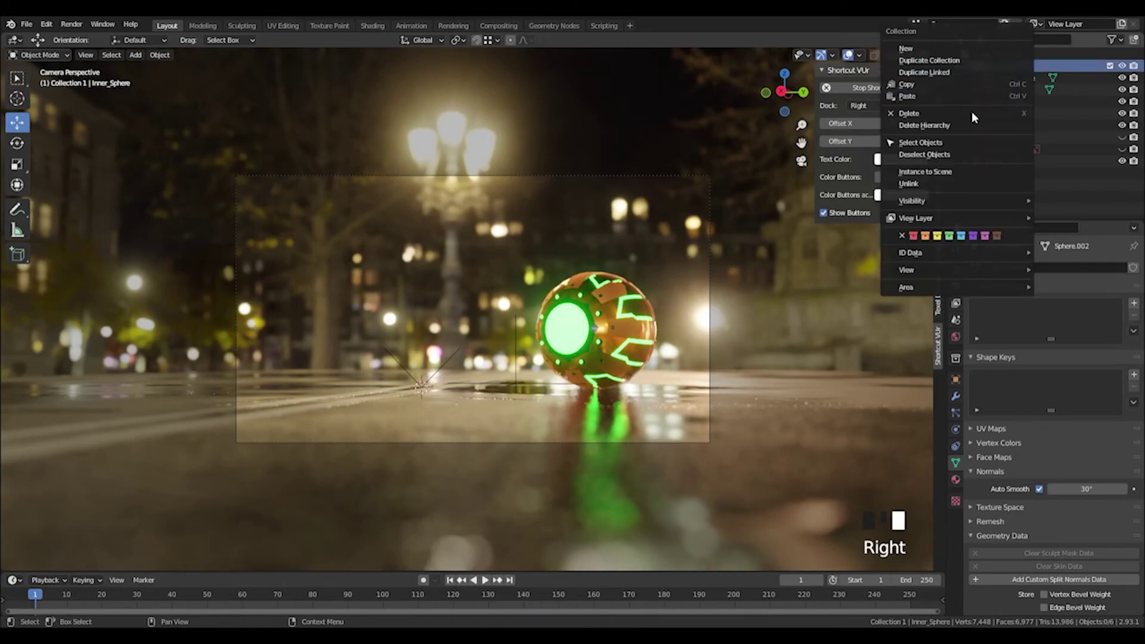
left_click(939, 62)
left_click(1020, 114)
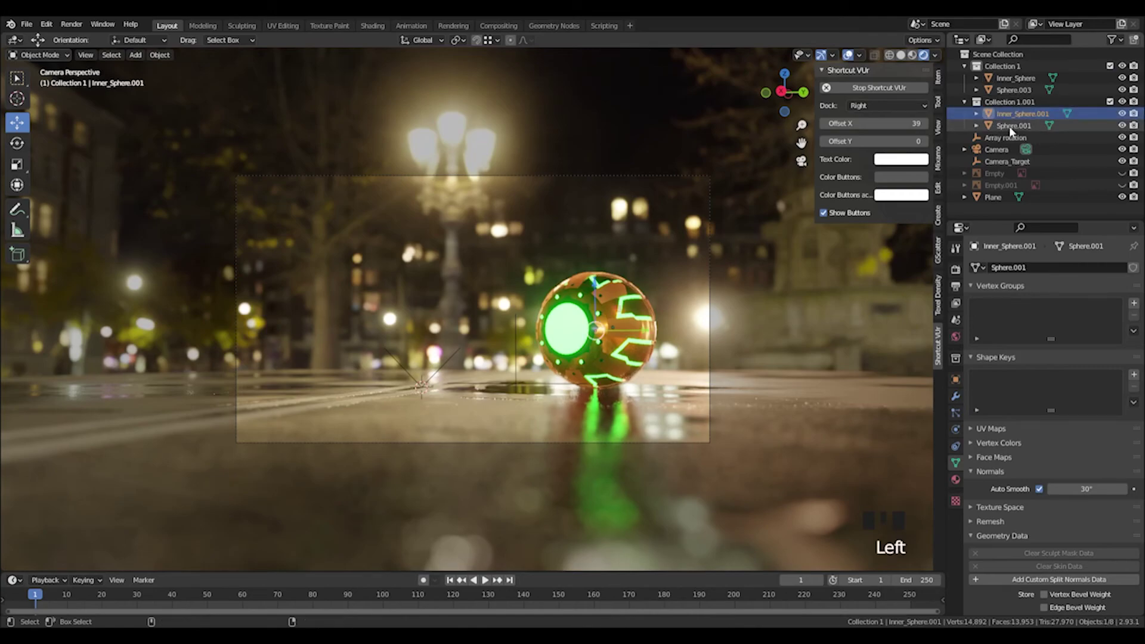
left_click(1012, 126, "ctrl")
key("g")
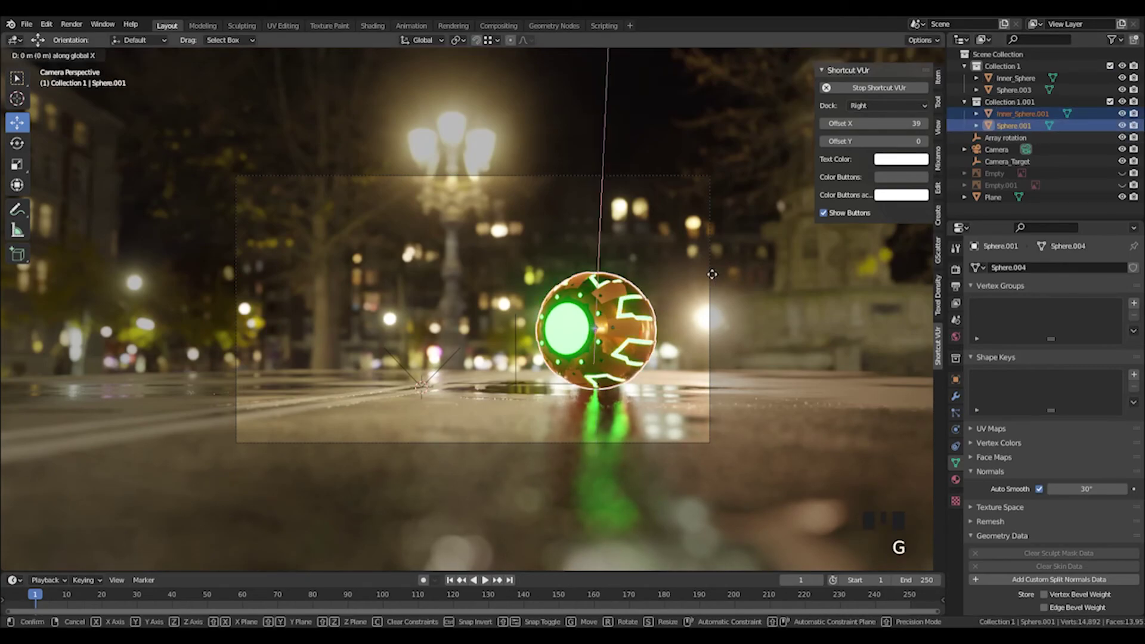
key("y")
left_click(492, 270)
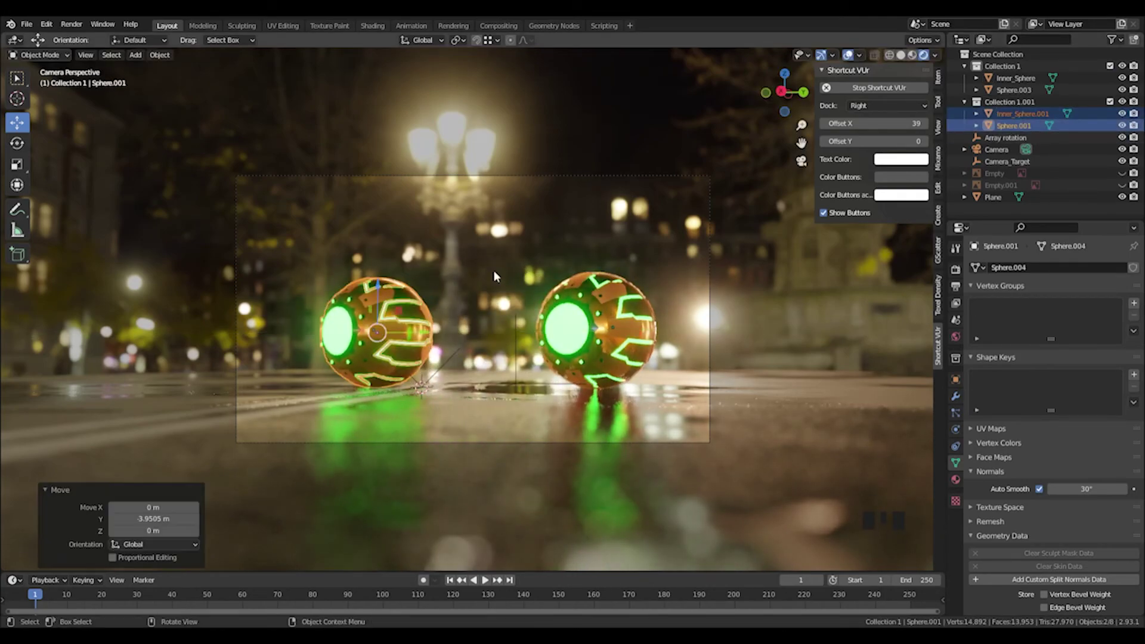
Rotate the copied sphere about 69.4° around the global Z axis, then tilt it freely in the camera view
key("r")
key("z")
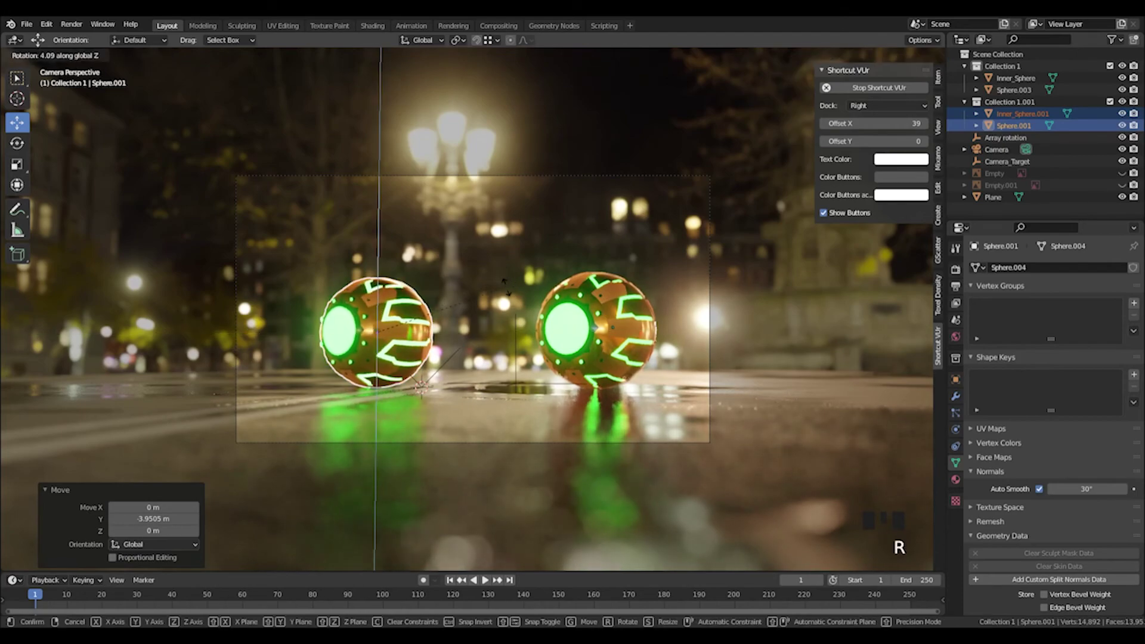
left_click(579, 526)
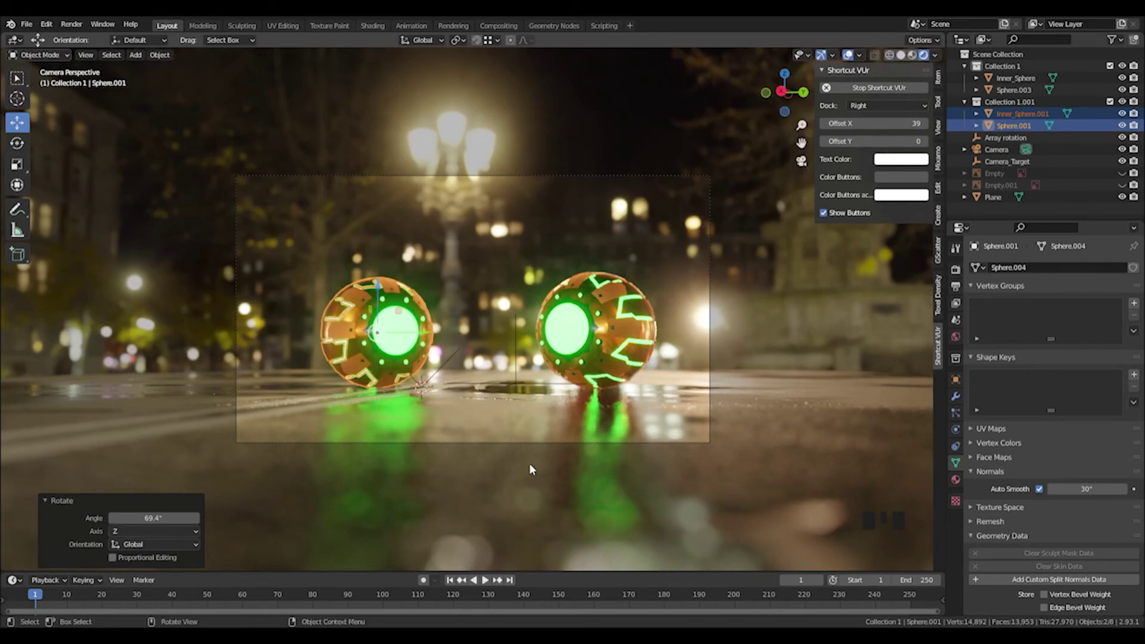
key("r")
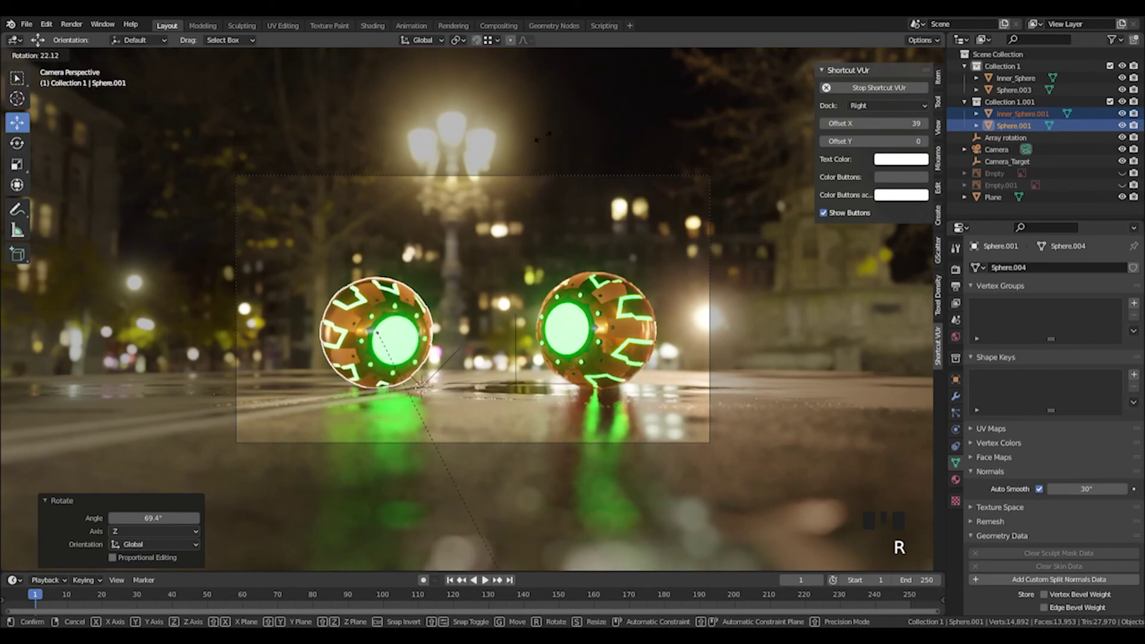
left_click(465, 342)
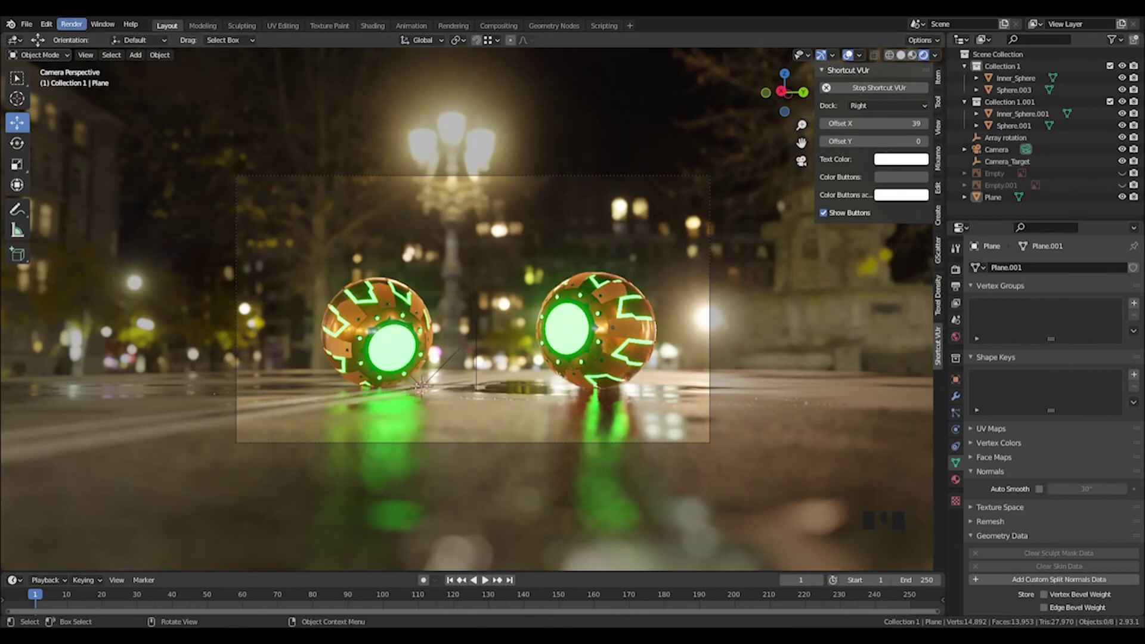
Render the camera view as a still image
left_click(71, 25)
left_click(82, 38)
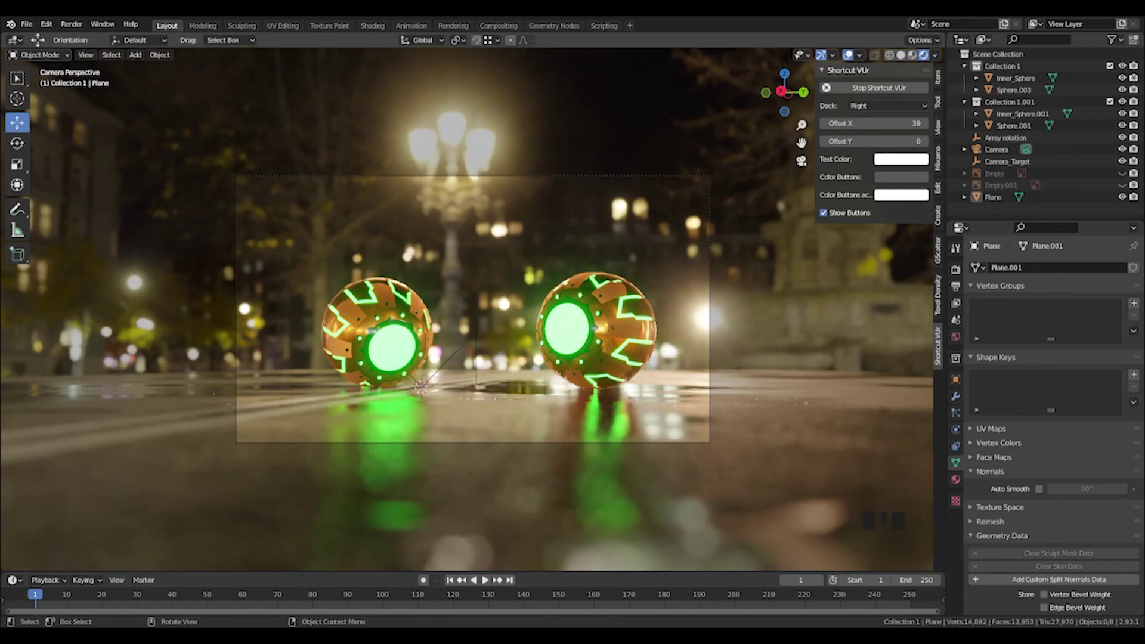